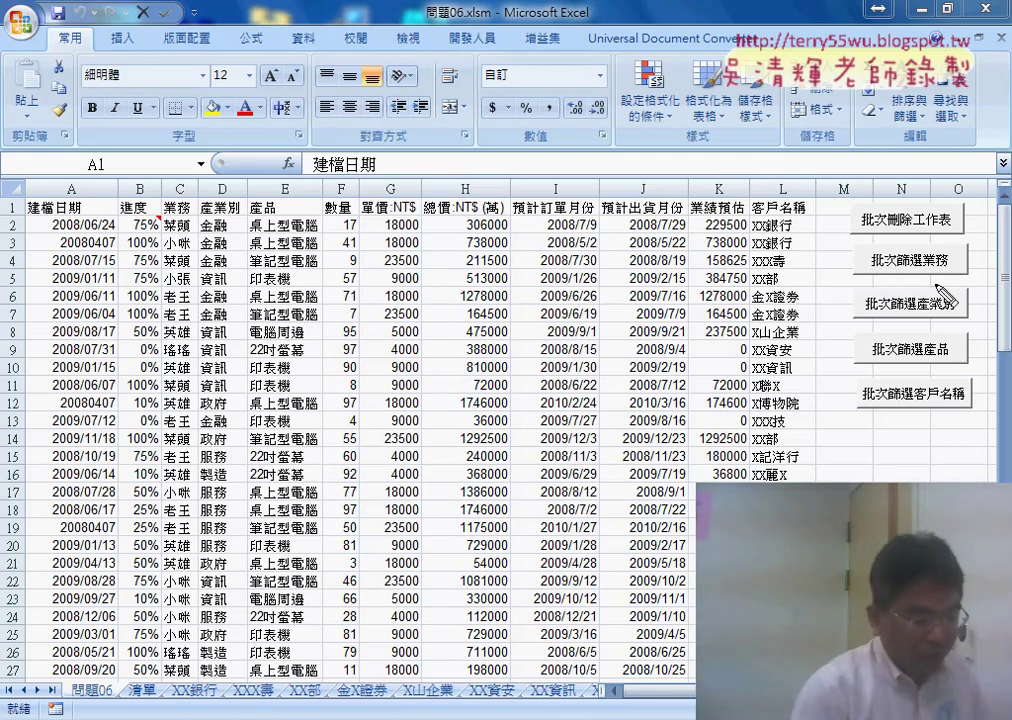
# Step: Drag the four batch-filter buttons beside the table to adjust their layout
pyautogui.moveTo(877, 266); pyautogui.dragTo(897, 266)
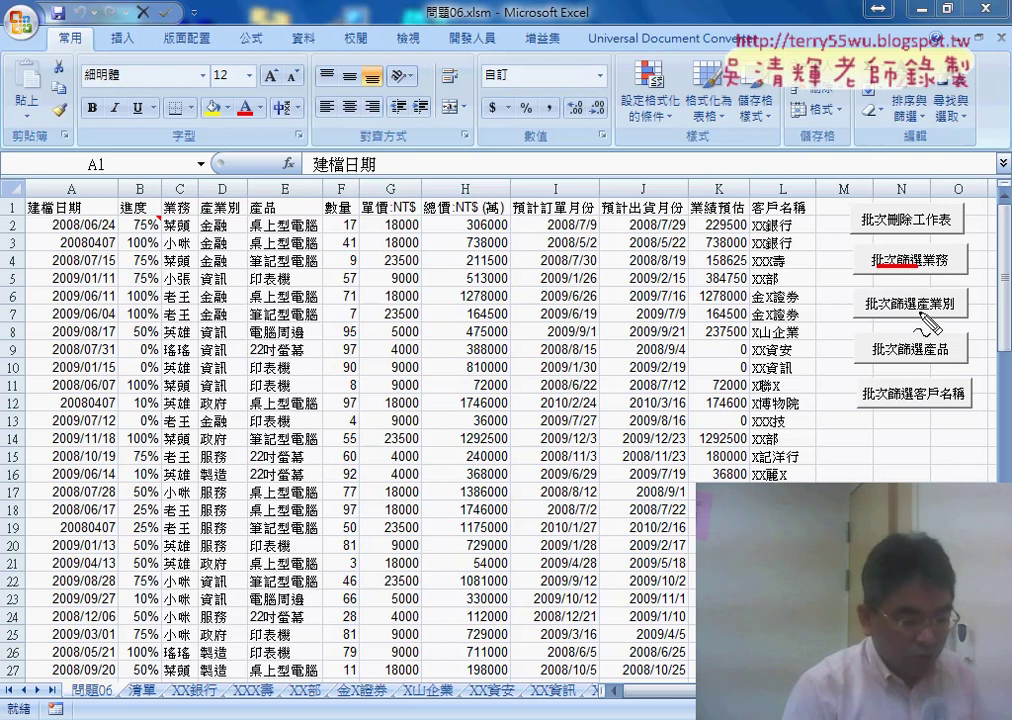
pyautogui.moveTo(840, 302); pyautogui.dragTo(860, 258)
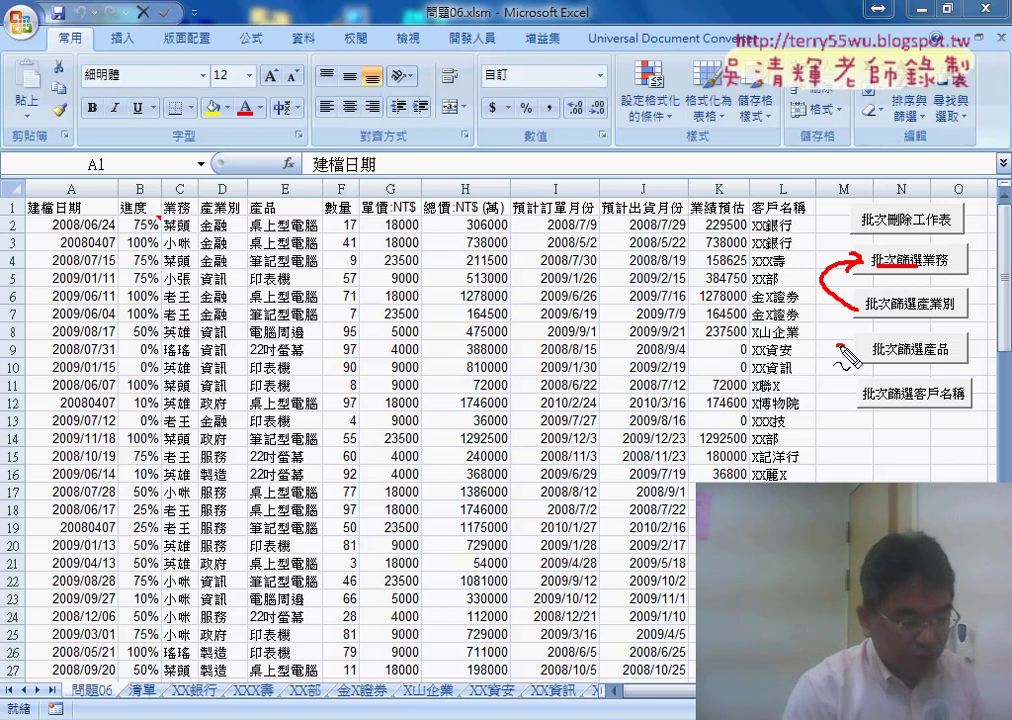
pyautogui.moveTo(841, 346); pyautogui.dragTo(843, 257)
pyautogui.moveTo(855, 393); pyautogui.dragTo(850, 258)
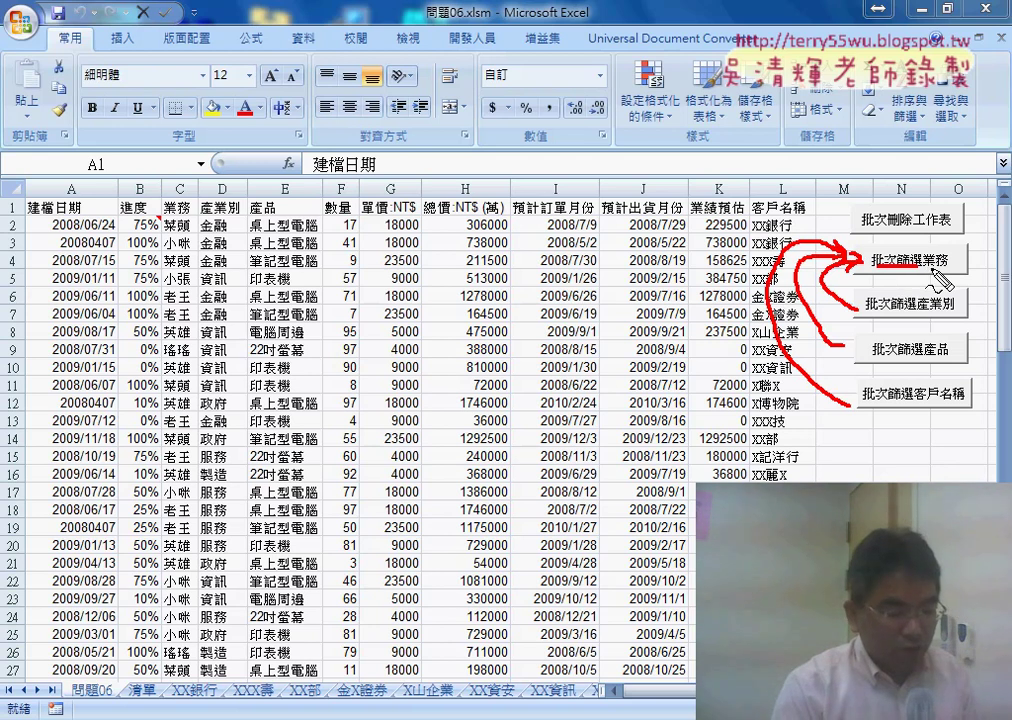
pyautogui.moveTo(926, 266); pyautogui.dragTo(940, 266)
pyautogui.moveTo(920, 313); pyautogui.dragTo(955, 313)
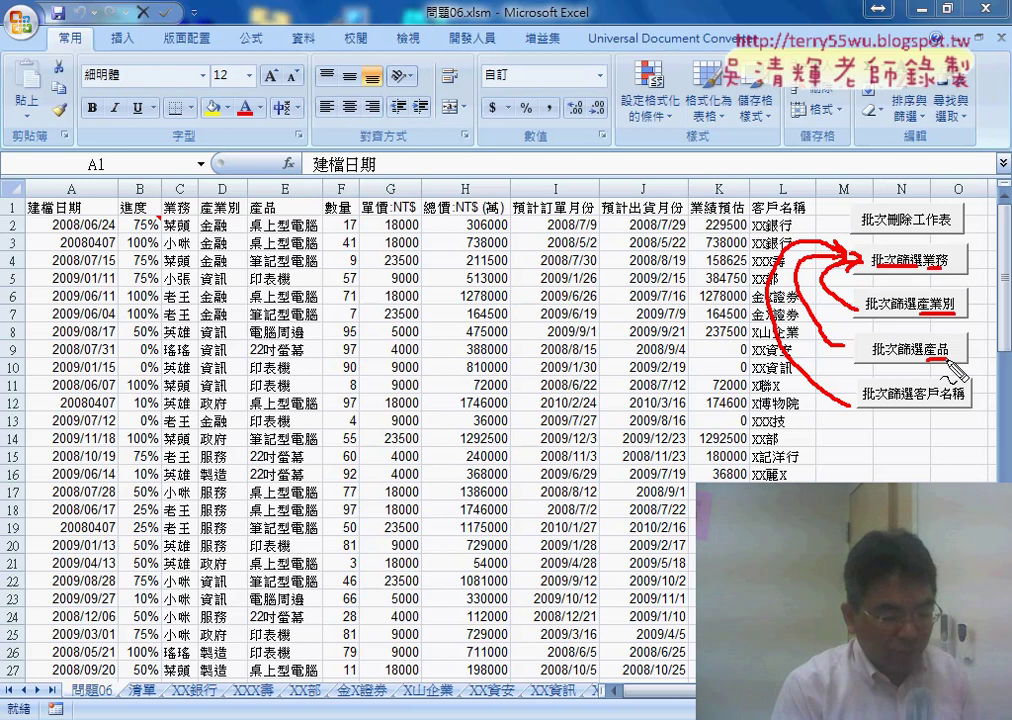
pyautogui.moveTo(928, 357); pyautogui.dragTo(965, 357)
pyautogui.moveTo(926, 404); pyautogui.dragTo(966, 404)
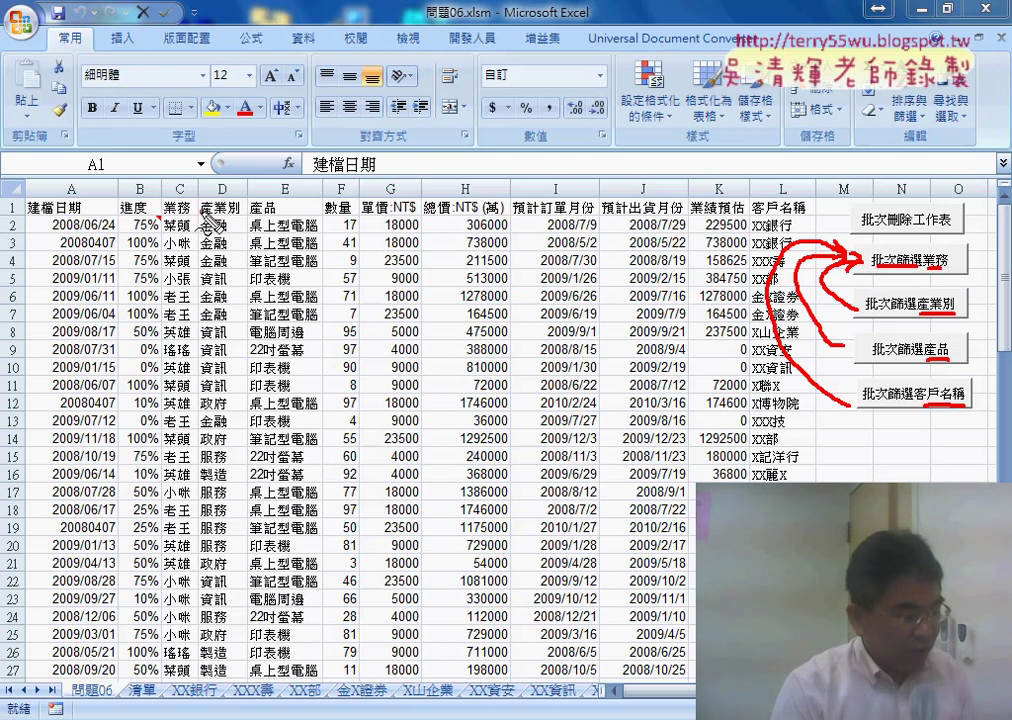
# Step: Run the 產業別 split into sheets 金融, 資訊, 政府, 服務 and 製造, then show 清單
pyautogui.moveTo(210, 196); pyautogui.dragTo(293, 218)
pyautogui.moveTo(748, 222); pyautogui.dragTo(803, 208)
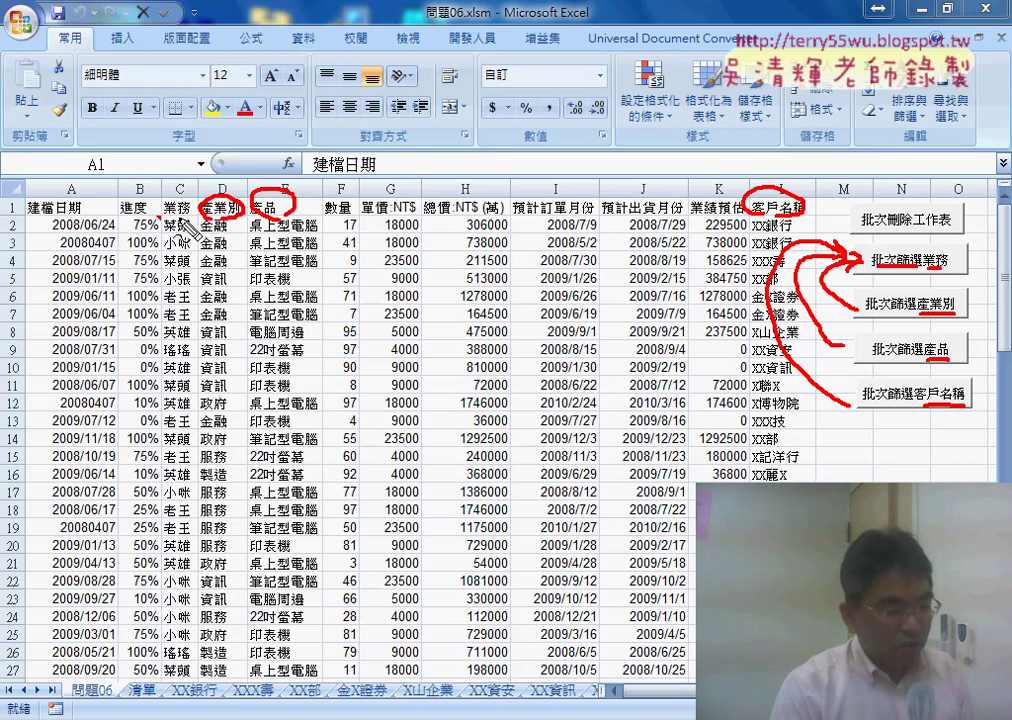
pyautogui.moveTo(168, 196); pyautogui.dragTo(192, 198)
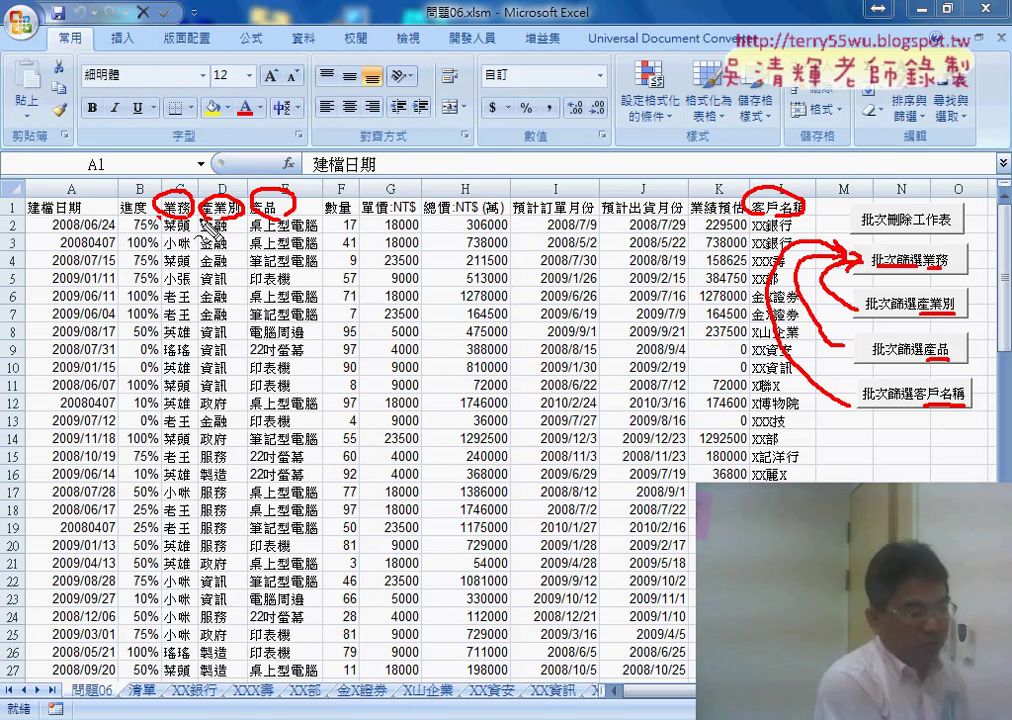
pyautogui.press('Escape')
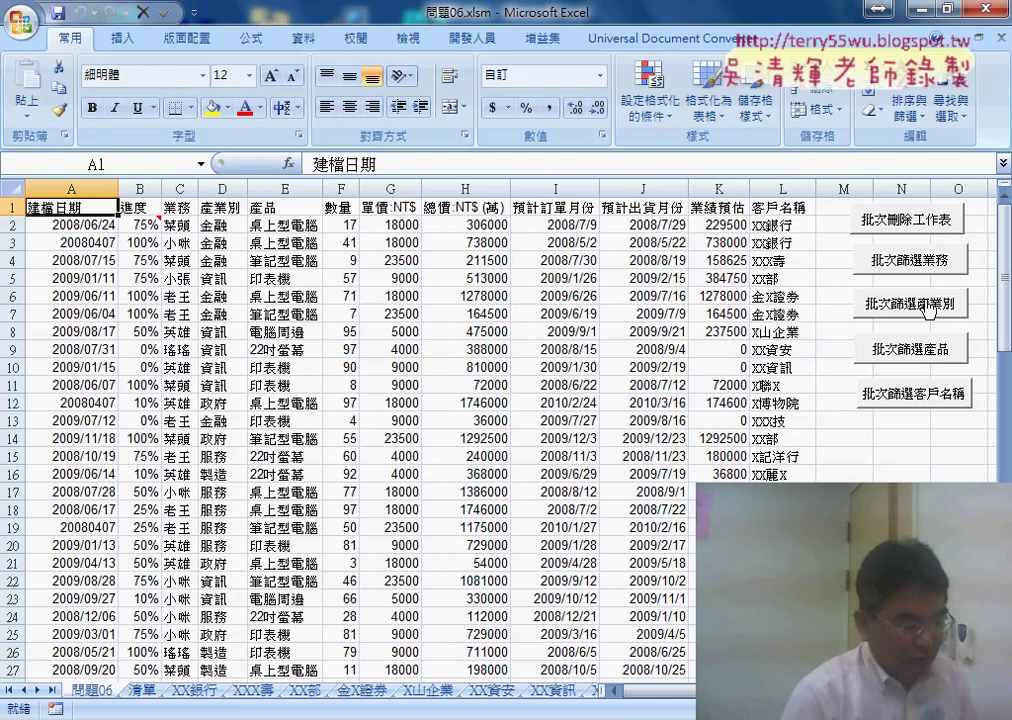
pyautogui.click(903, 310)
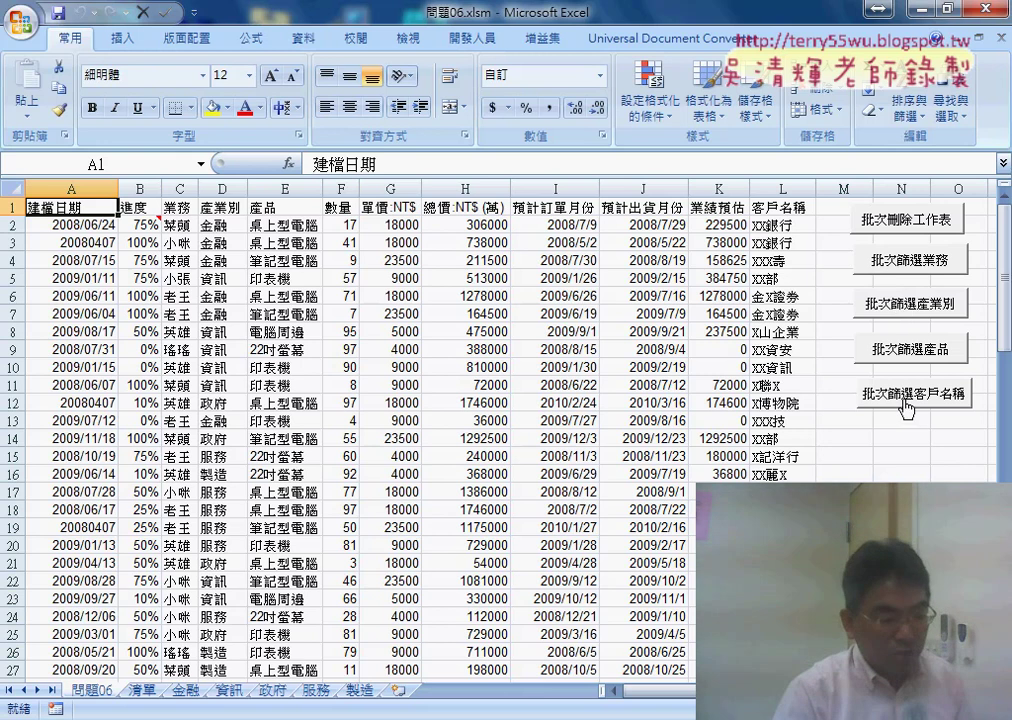
pyautogui.hotkey('ctrl', 'pagedown')
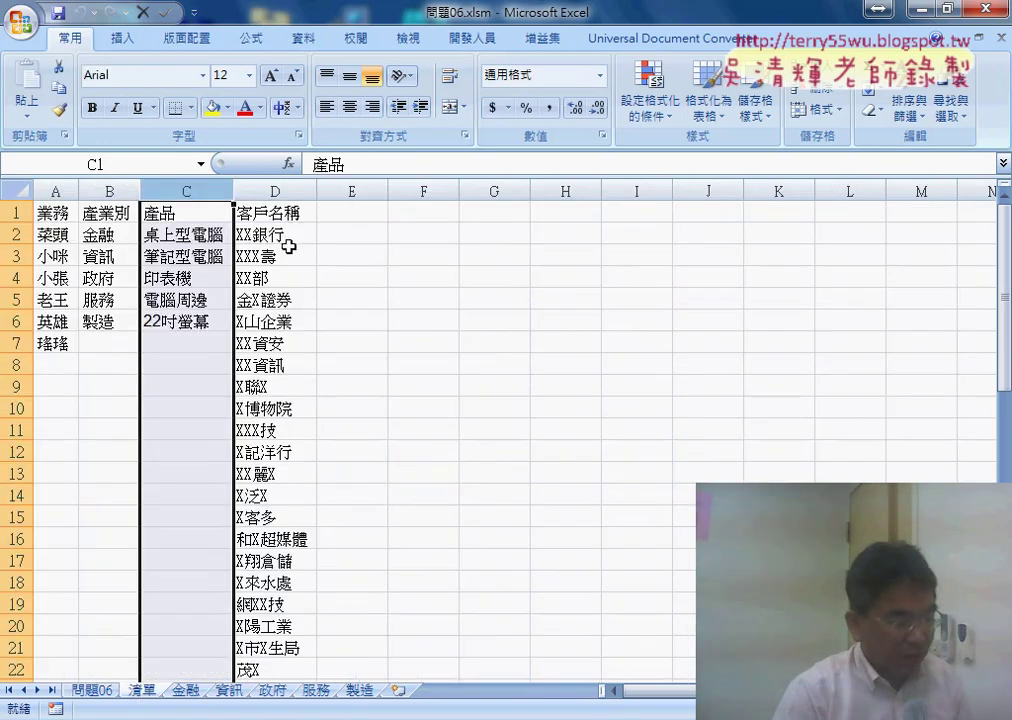
# Step: Check the customer names in column D of 清單, then split 問題06 per 客戶名稱
pyautogui.click(297, 212)
pyautogui.hotkey('ctrl', 'Down')
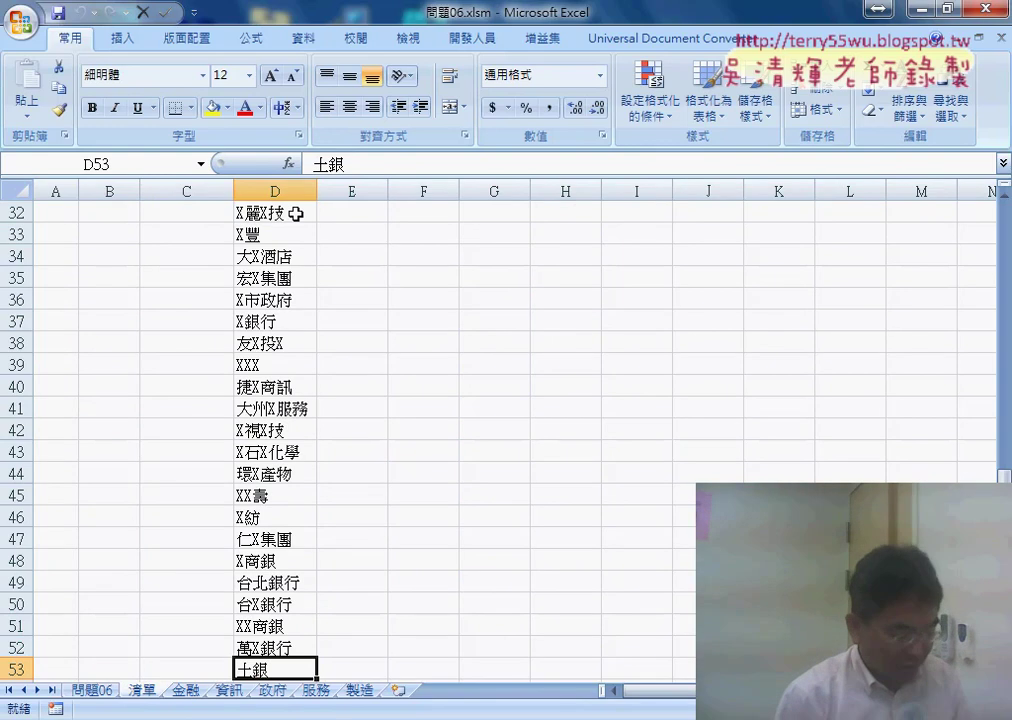
pyautogui.hotkey('ctrl', 'Up')
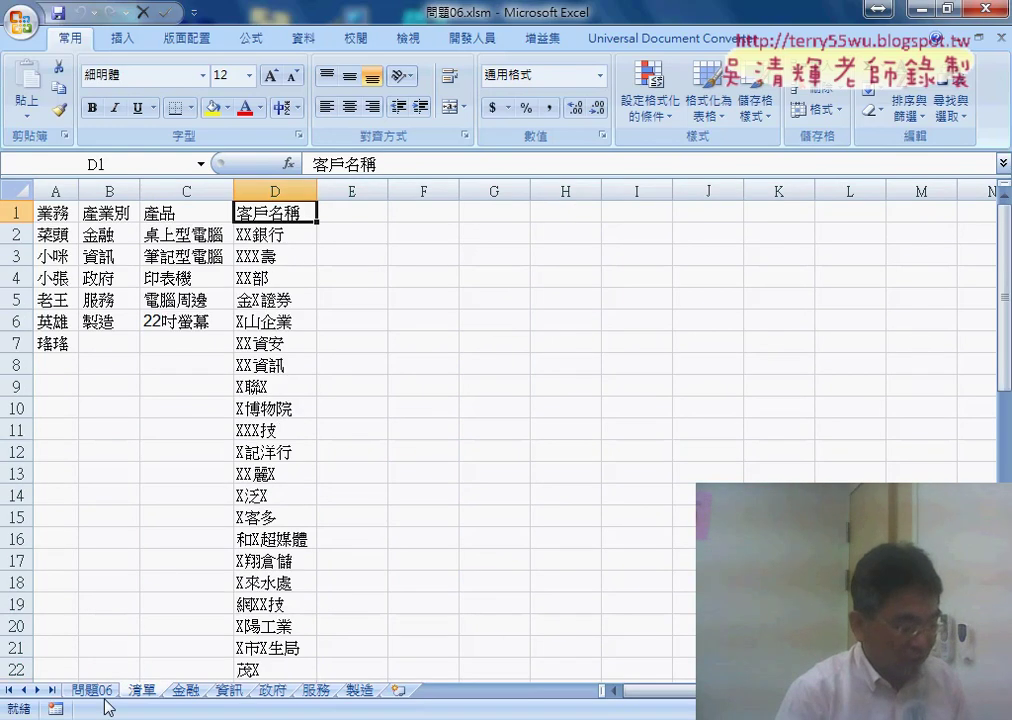
pyautogui.click(94, 690)
pyautogui.click(919, 397)
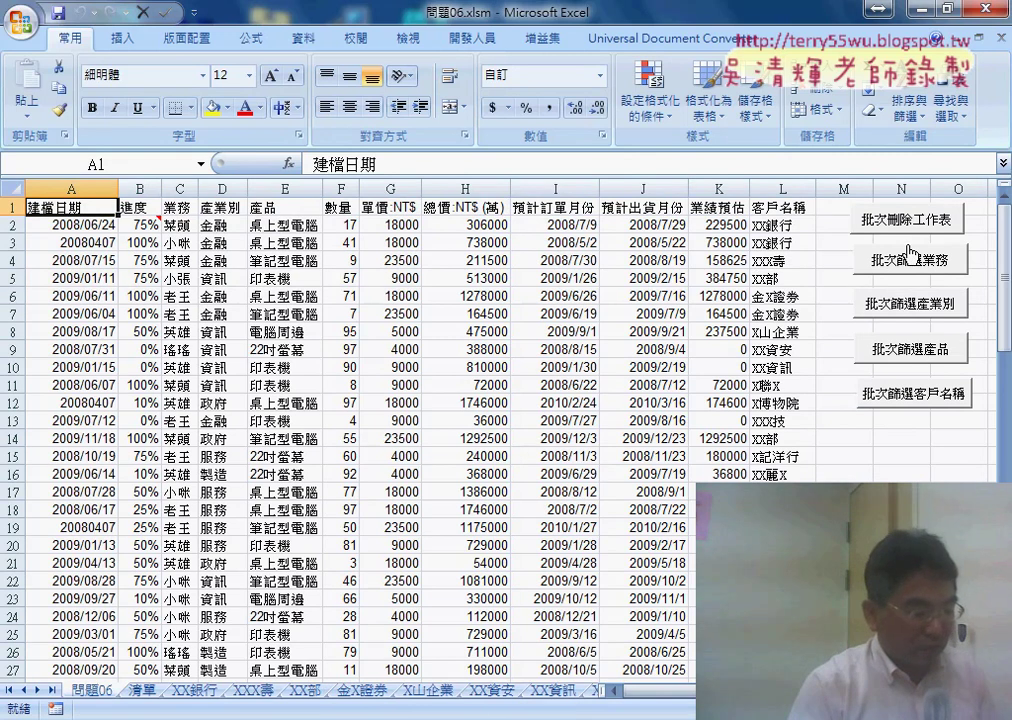
# Step: View the 批次篩選 procedure in the Visual Basic editor, then return to the 問題06 sheet
pyautogui.click(466, 38)
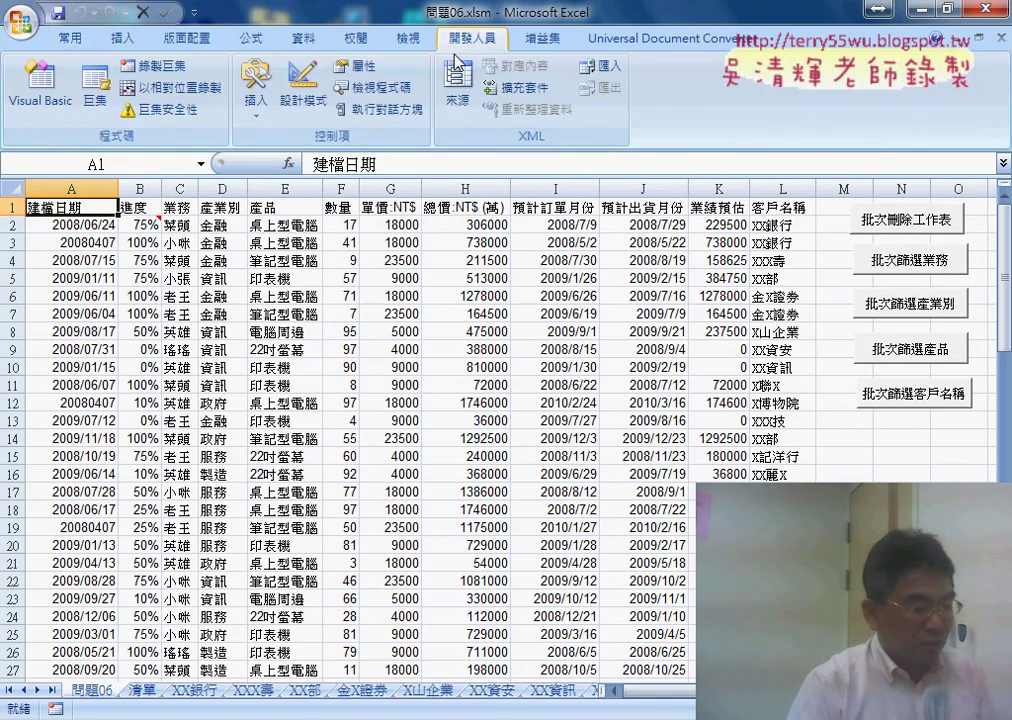
pyautogui.click(67, 107)
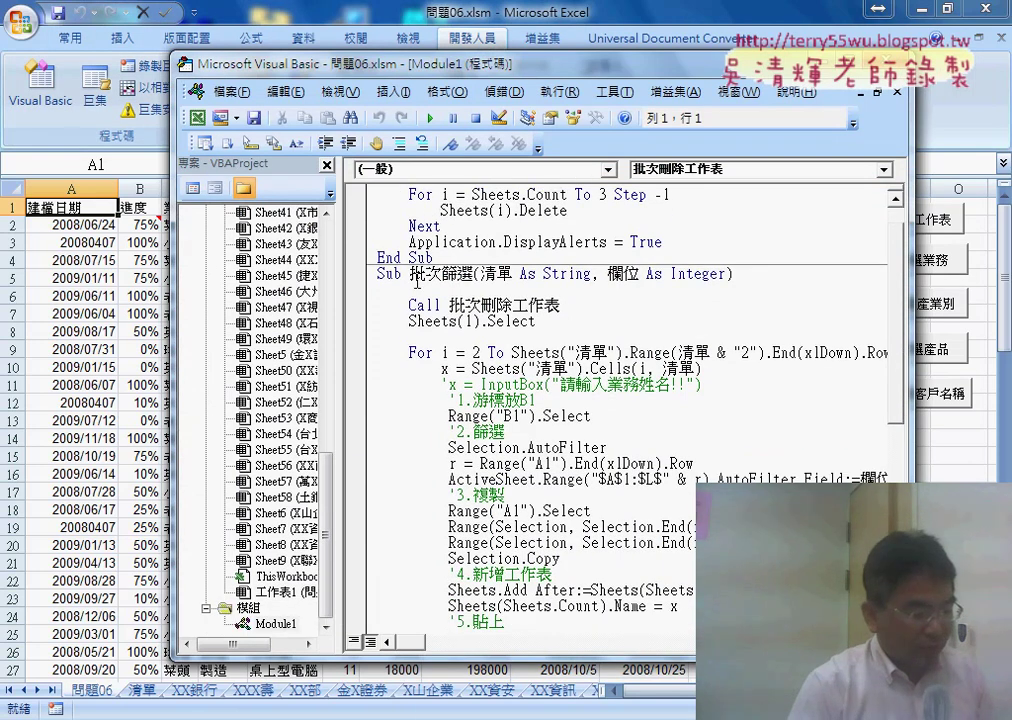
pyautogui.moveTo(410, 274); pyautogui.dragTo(458, 274)
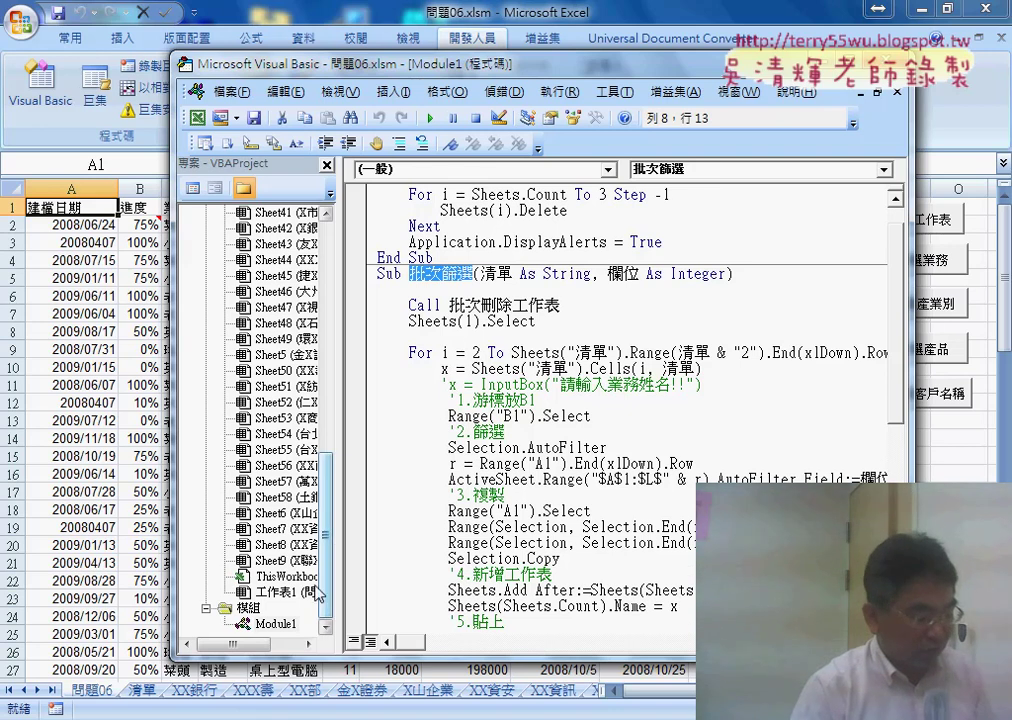
pyautogui.click(685, 173)
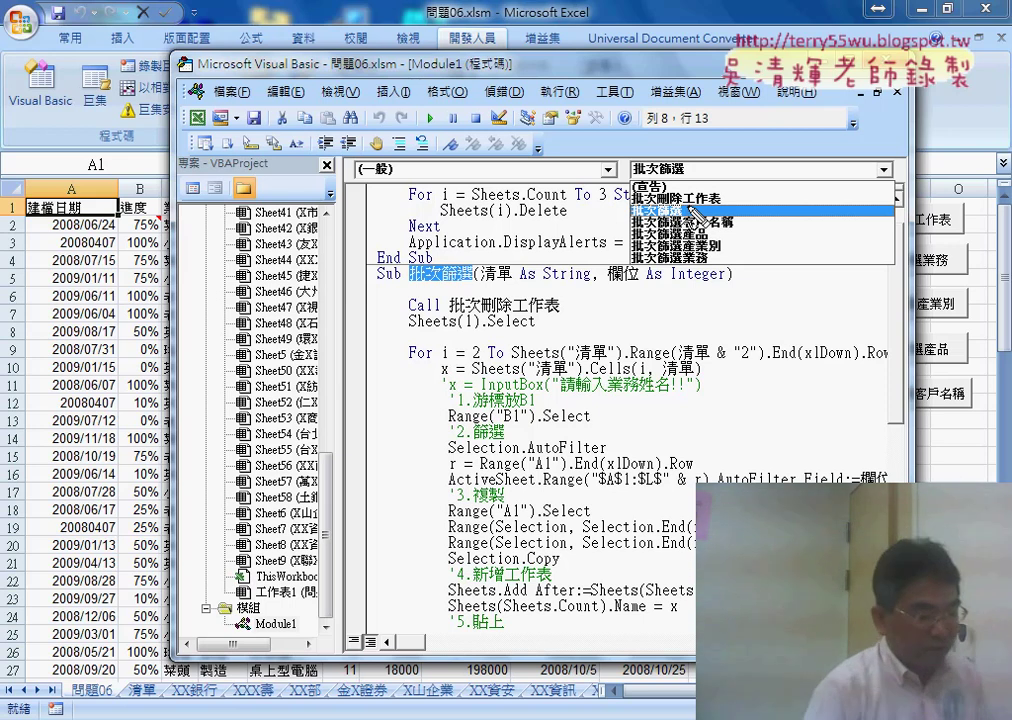
pyautogui.moveTo(629, 214)
pyautogui.mouseDown()
pyautogui.moveTo(684, 234)
pyautogui.moveTo(493, 284)
pyautogui.moveTo(545, 287)
pyautogui.mouseUp()
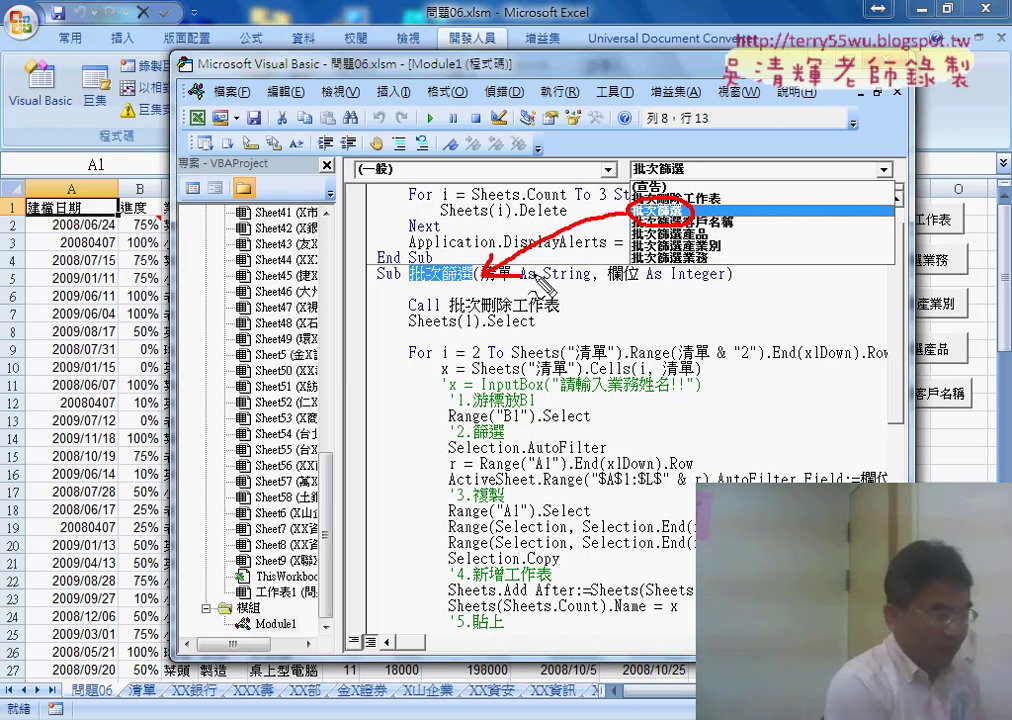
pyautogui.press('Escape')
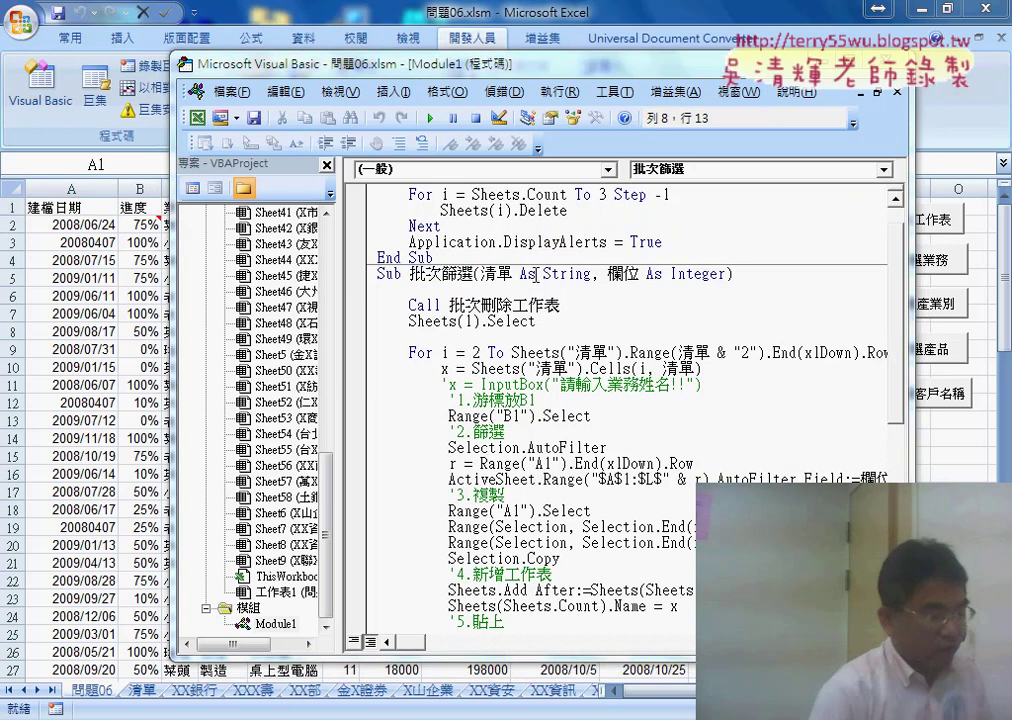
pyautogui.hotkey('alt', 'F11')
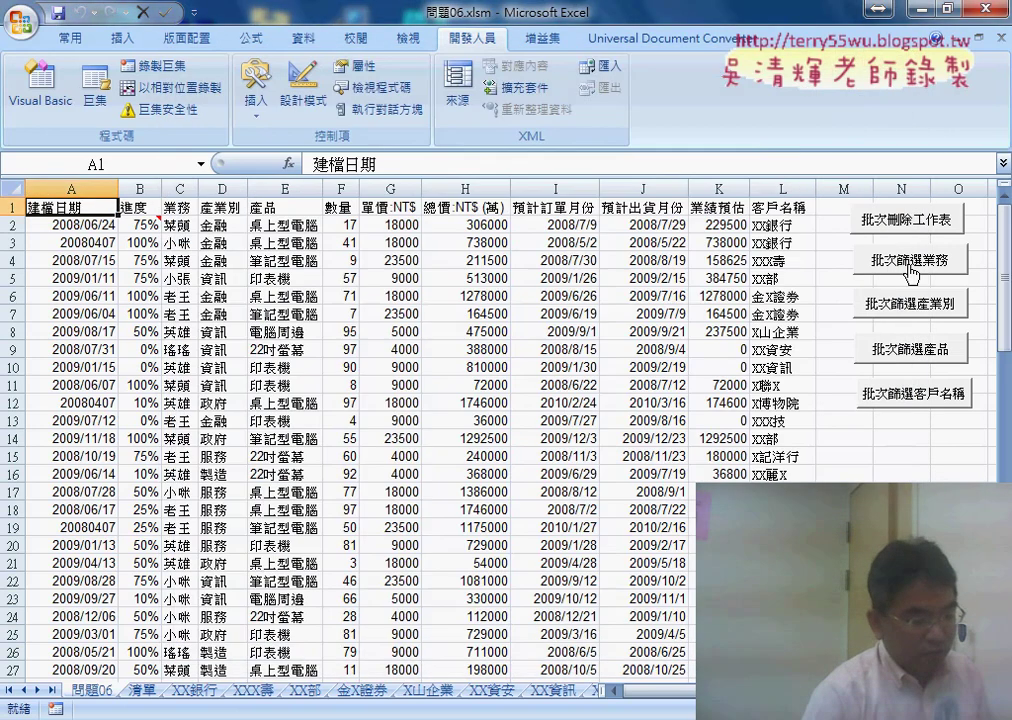
# Step: Open the 批次篩選業務 button's assigned macro, which calls 批次篩選 "A", 3
pyautogui.rightClick(912, 274)
pyautogui.click(838, 423)
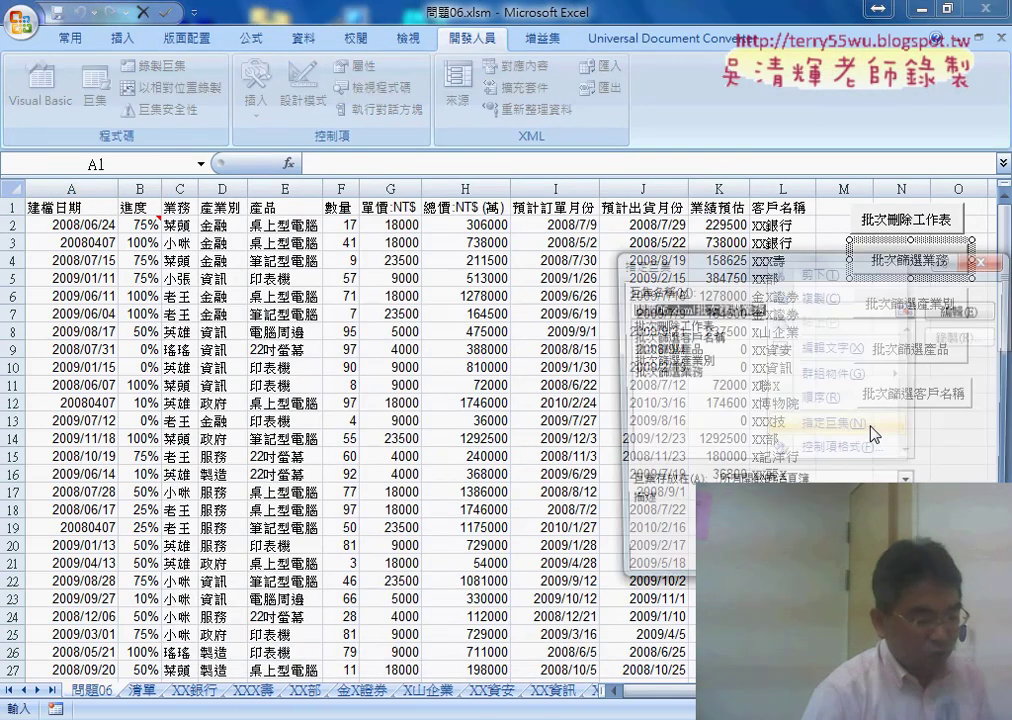
pyautogui.click(960, 311)
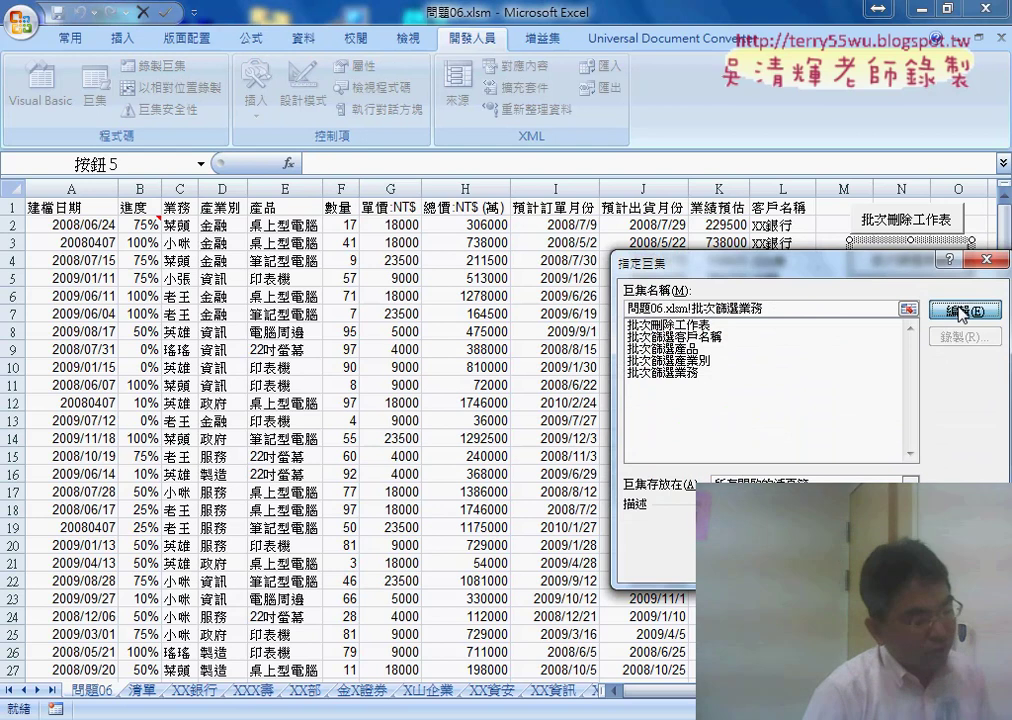
pyautogui.moveTo(700, 261); pyautogui.dragTo(488, 256)
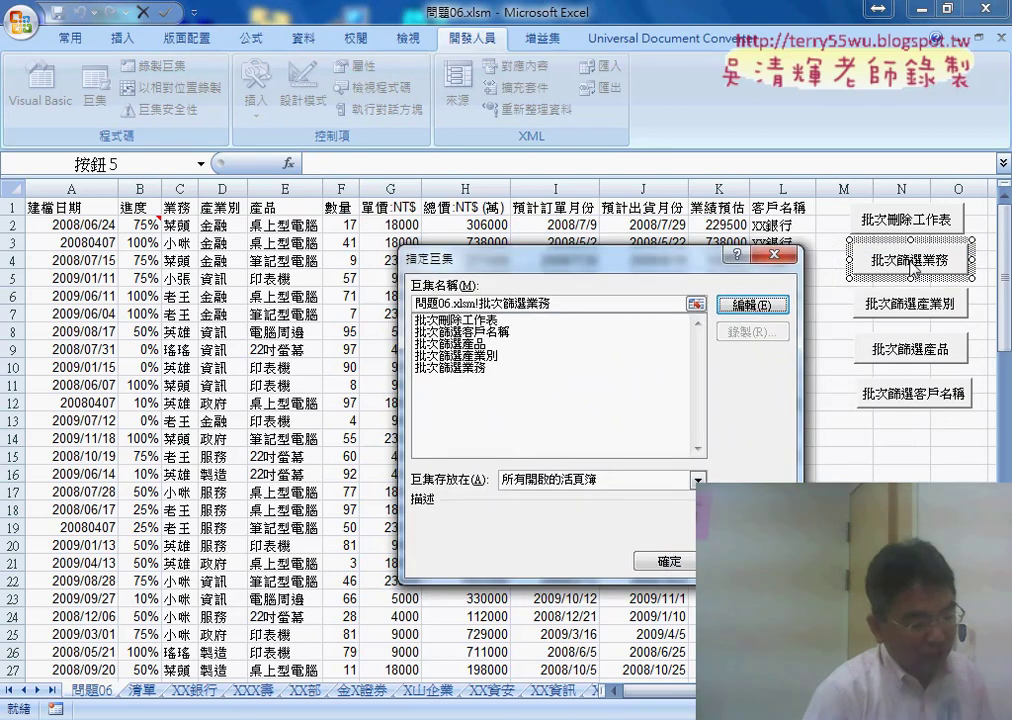
pyautogui.click(742, 306)
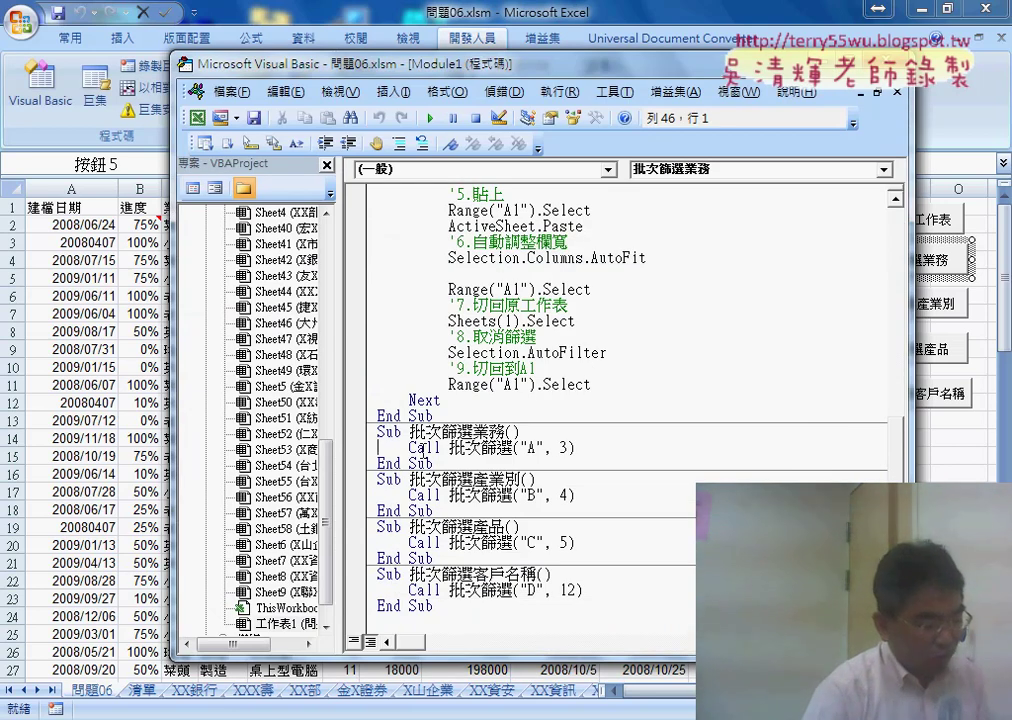
pyautogui.click(424, 447)
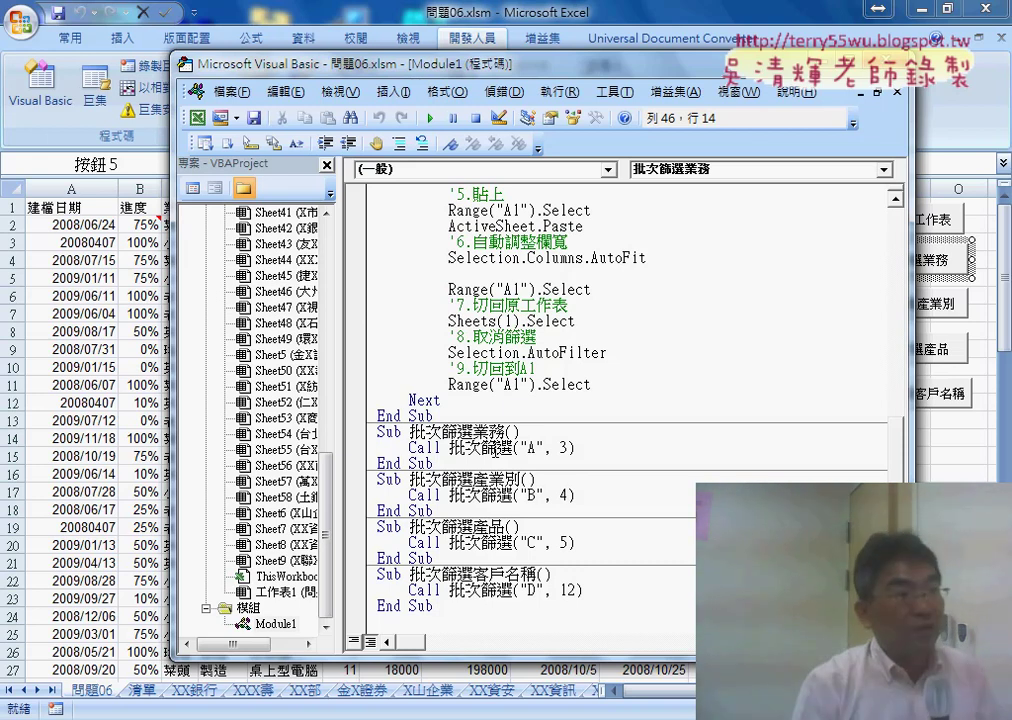
# Step: Insert a new module, rename Module2 to AAA in Properties, then show Module1's code
pyautogui.rightClick(247, 608)
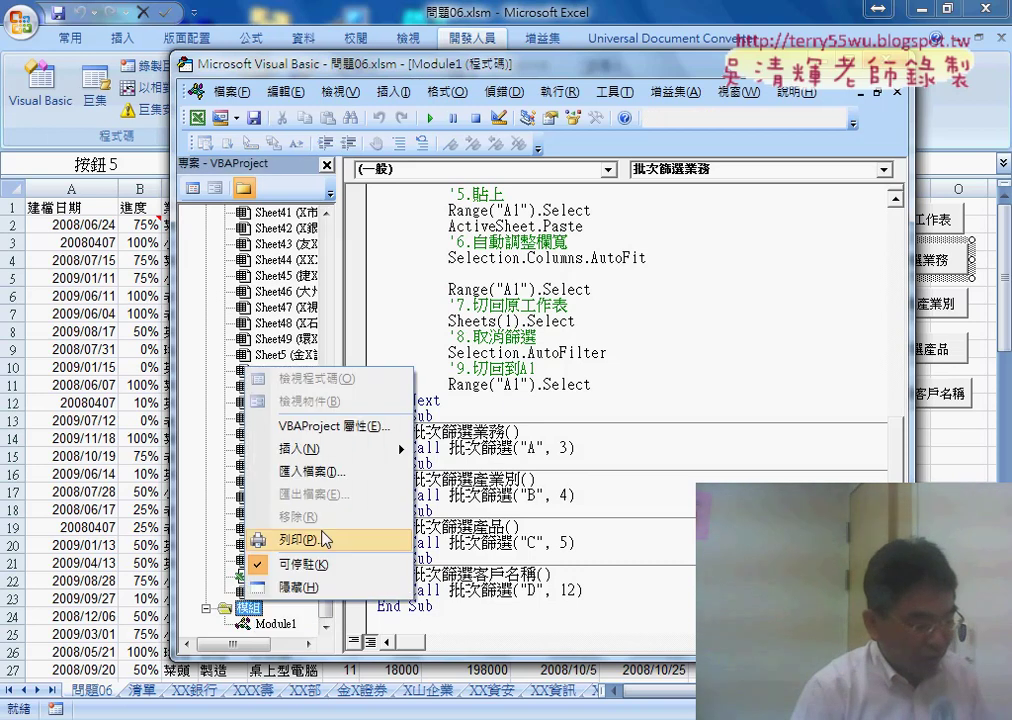
pyautogui.moveTo(300, 449)
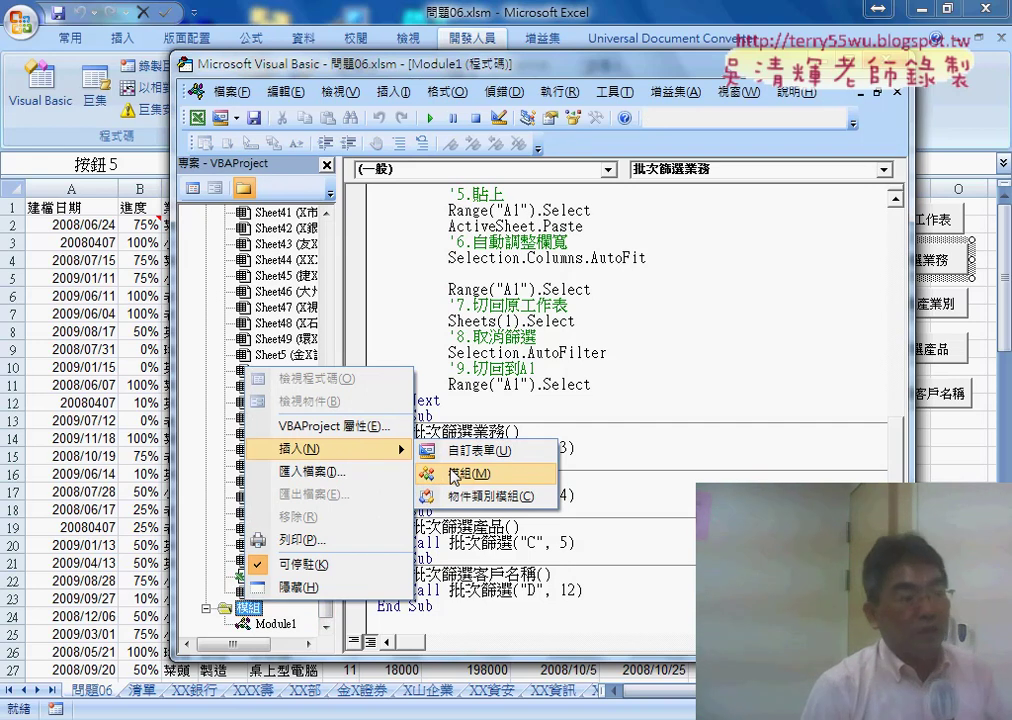
pyautogui.click(455, 473)
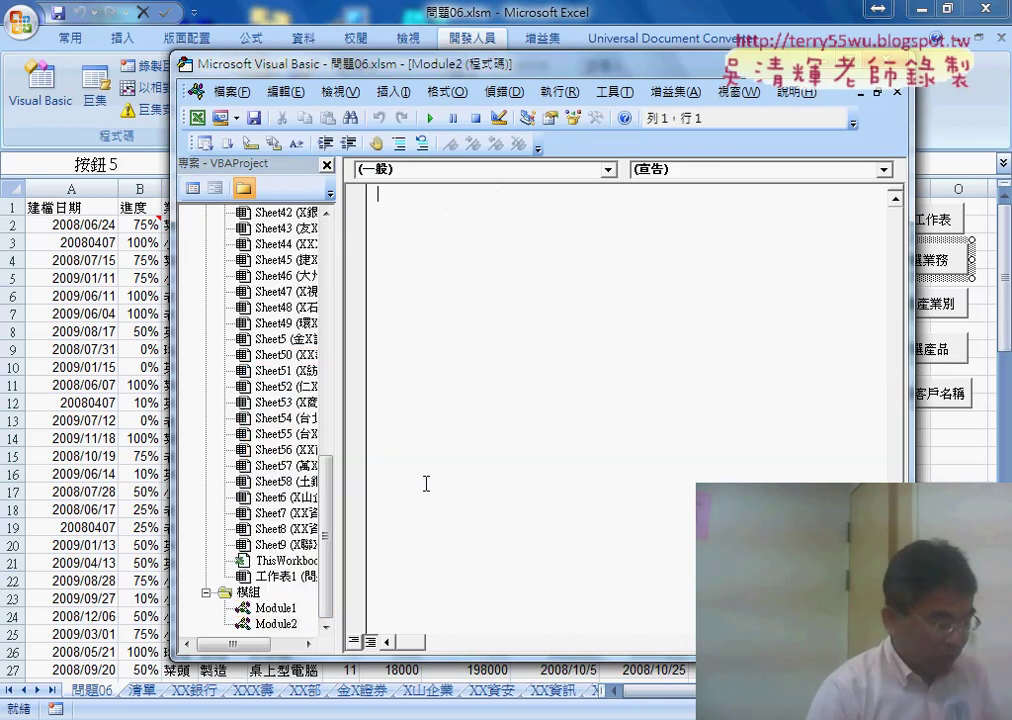
pyautogui.click(340, 91)
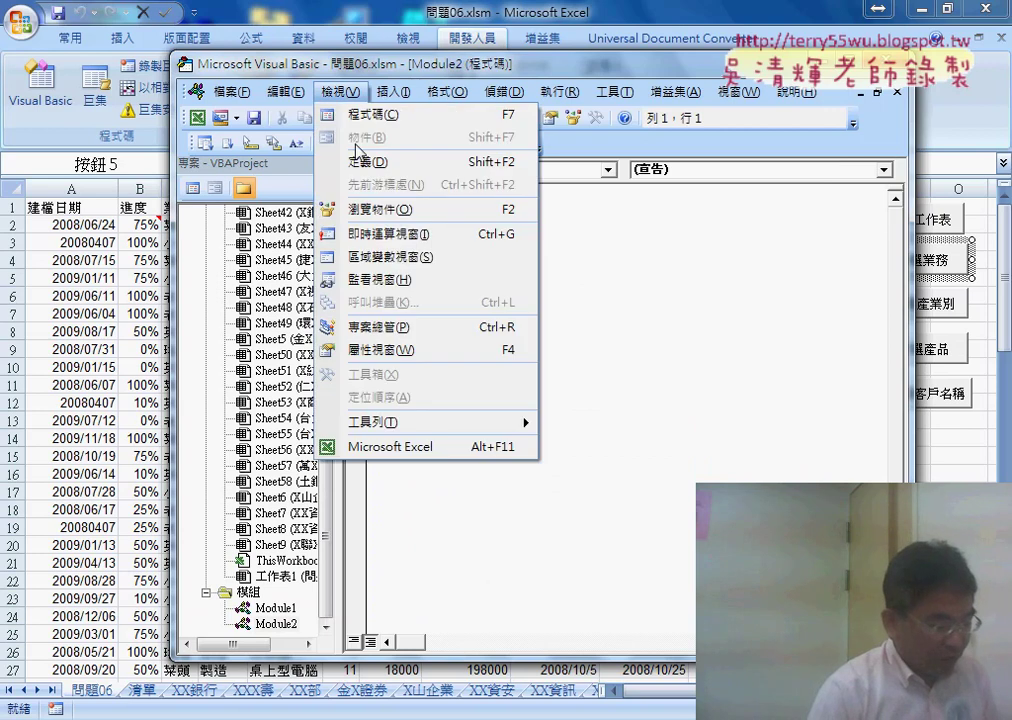
pyautogui.click(381, 350)
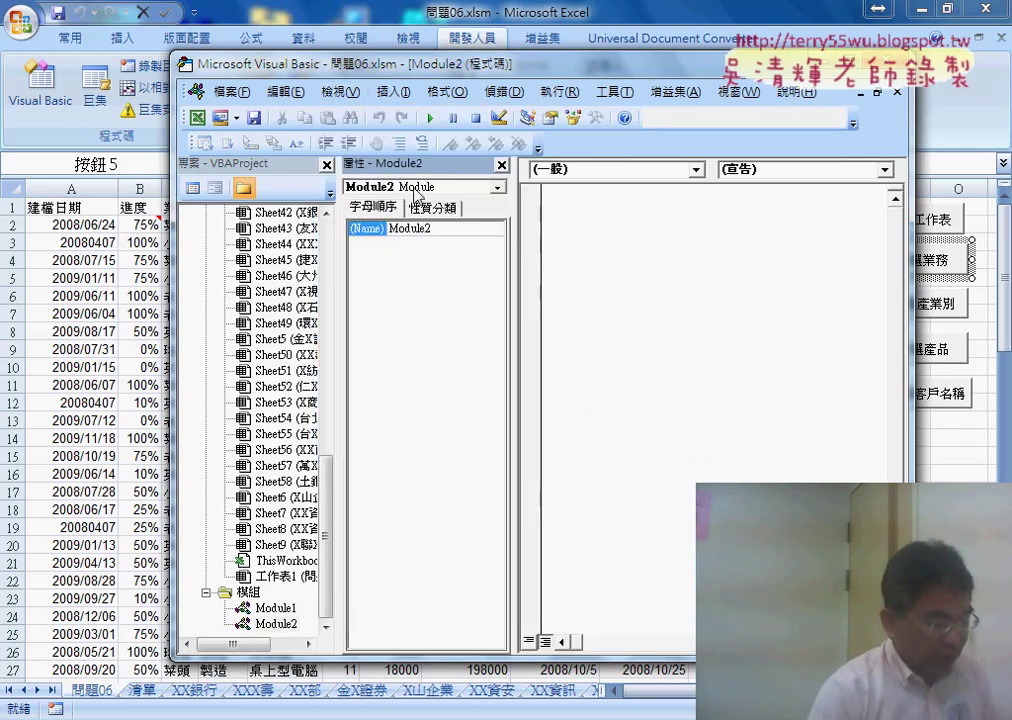
pyautogui.doubleClick(435, 229)
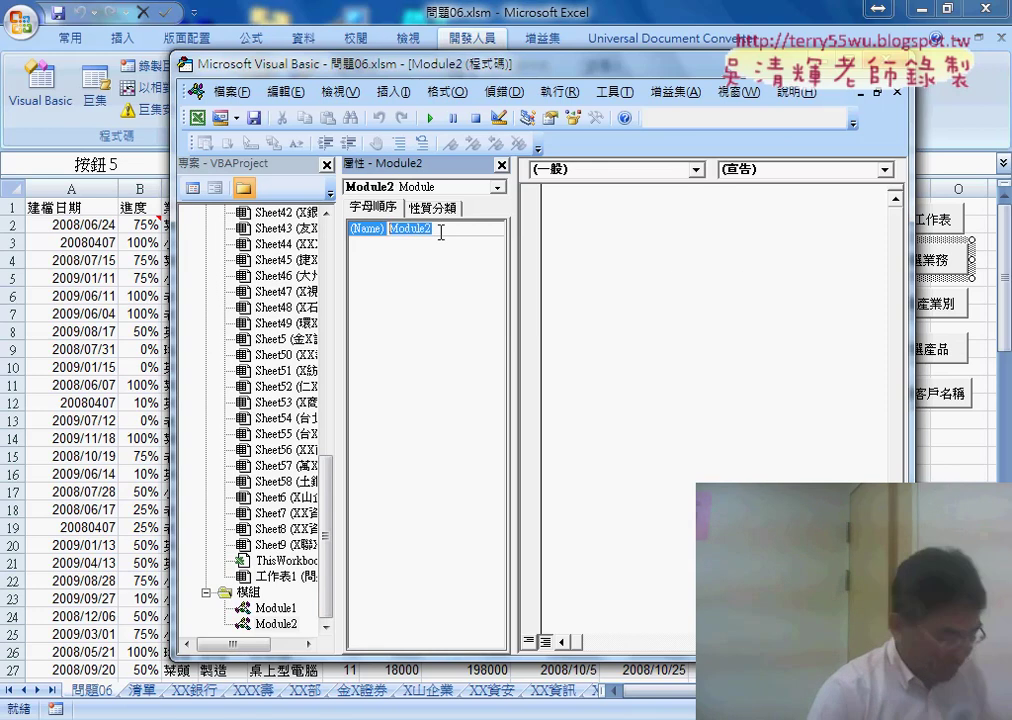
pyautogui.write('A')
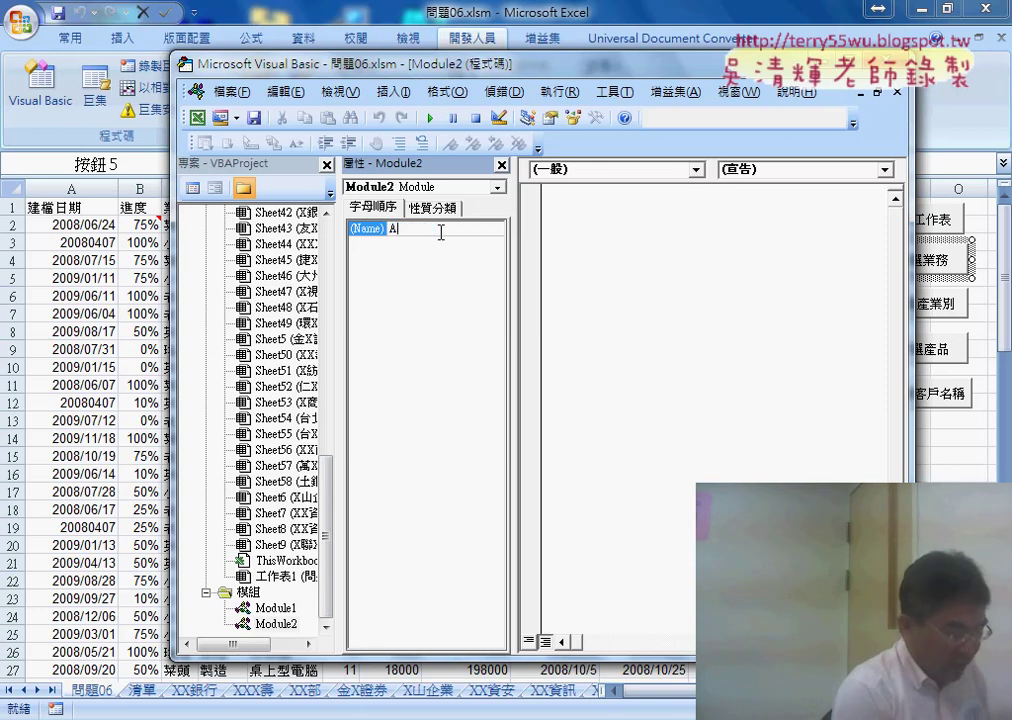
pyautogui.write('AA')
pyautogui.press('Return')
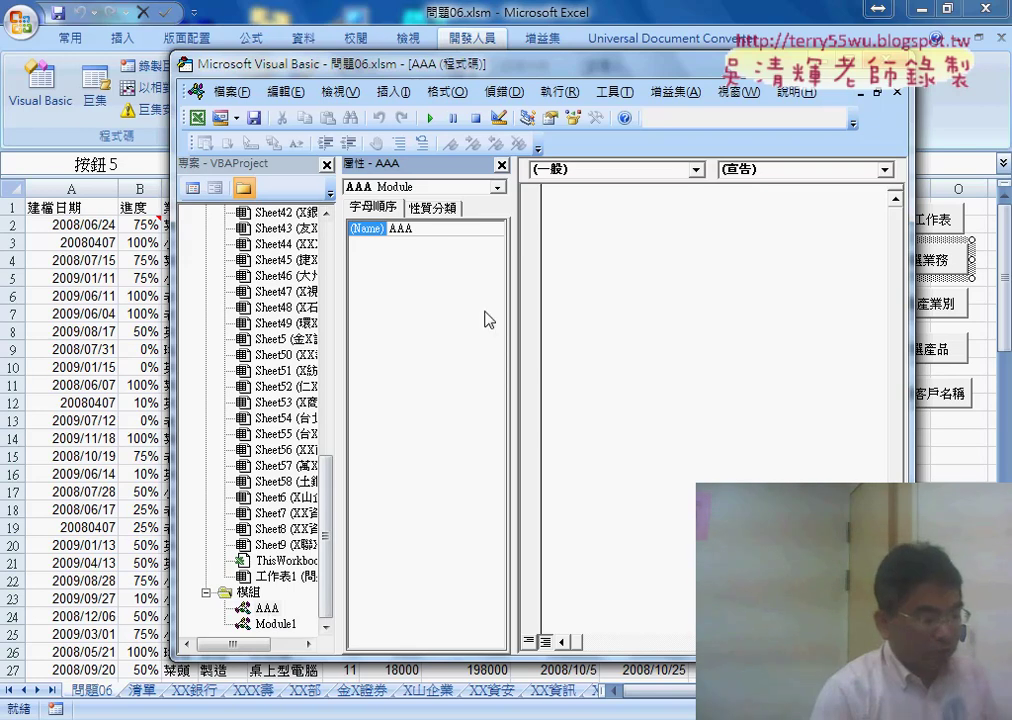
pyautogui.click(502, 165)
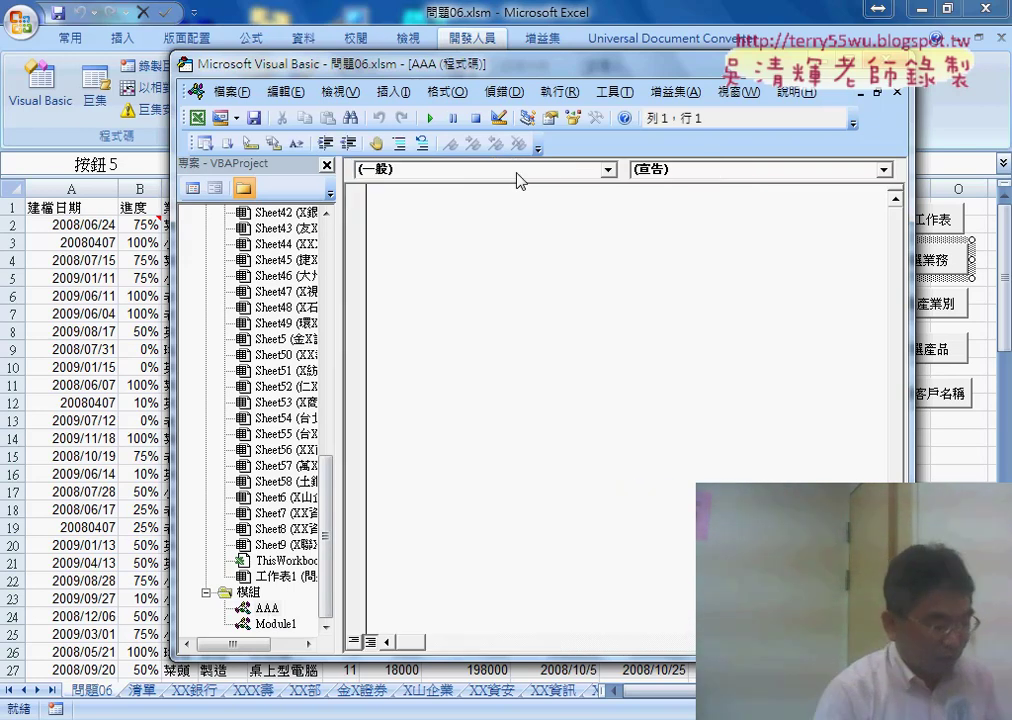
pyautogui.hotkey('ctrl', 'Tab')
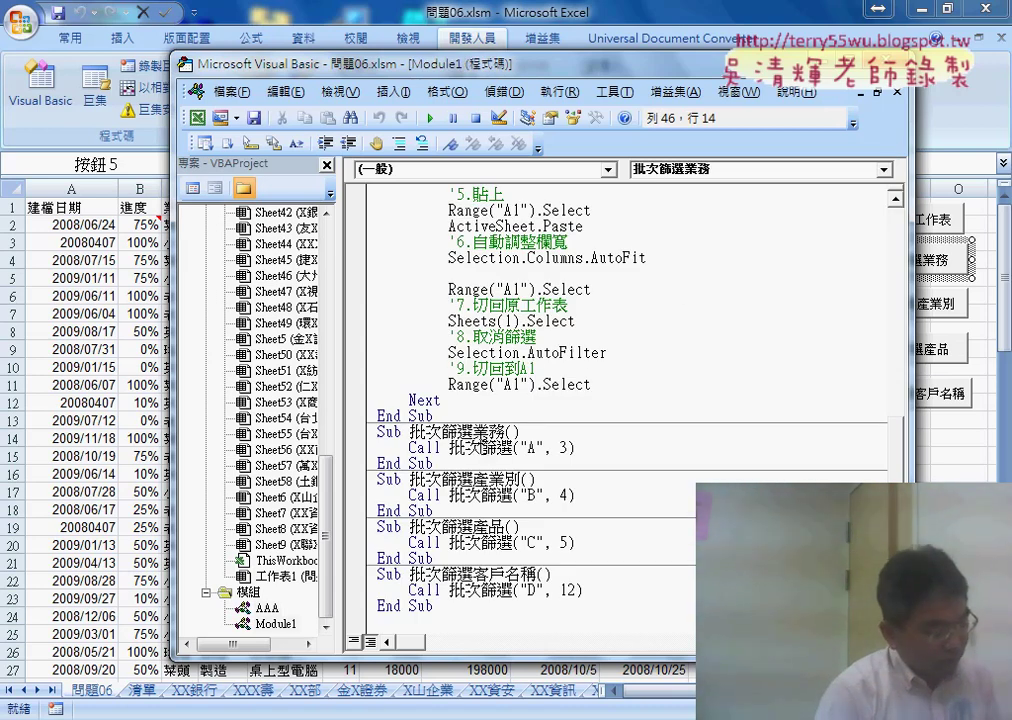
# Step: From the Call 批次篩選 line, use View > Definition to reach the 批次篩選 Sub
pyautogui.click(284, 93)
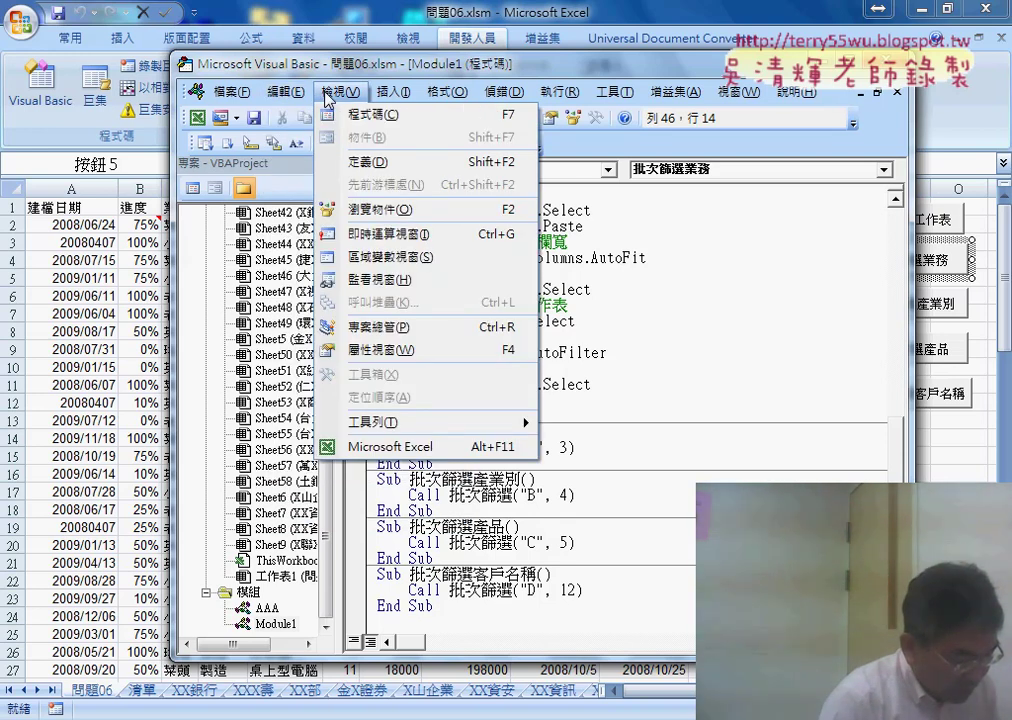
pyautogui.click(661, 412)
pyautogui.click(499, 449)
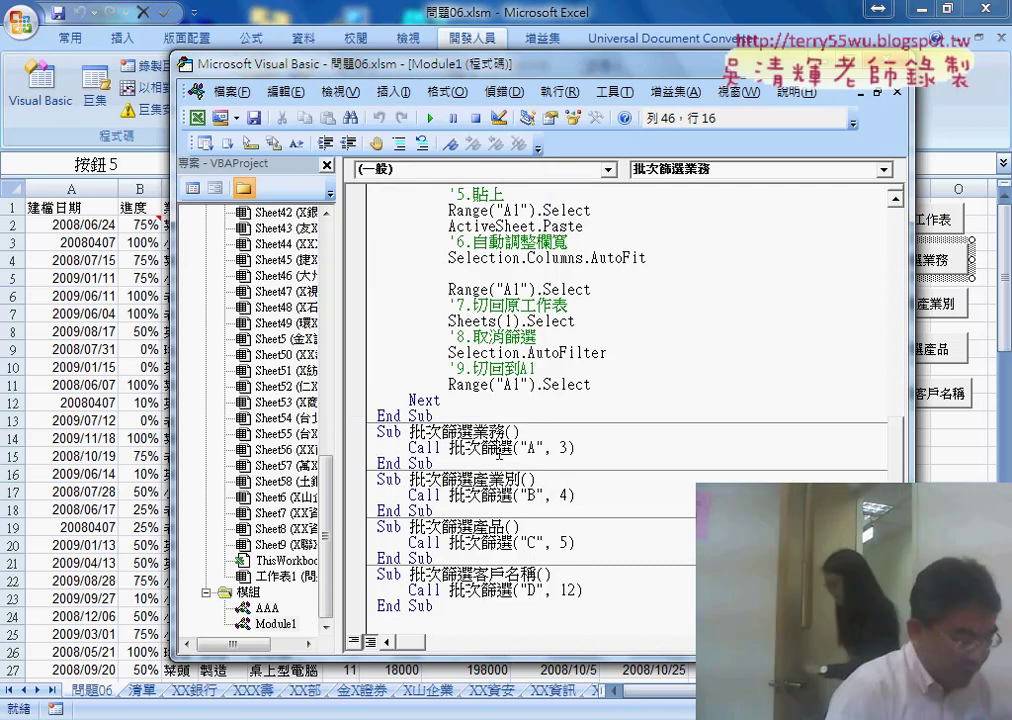
pyautogui.click(340, 91)
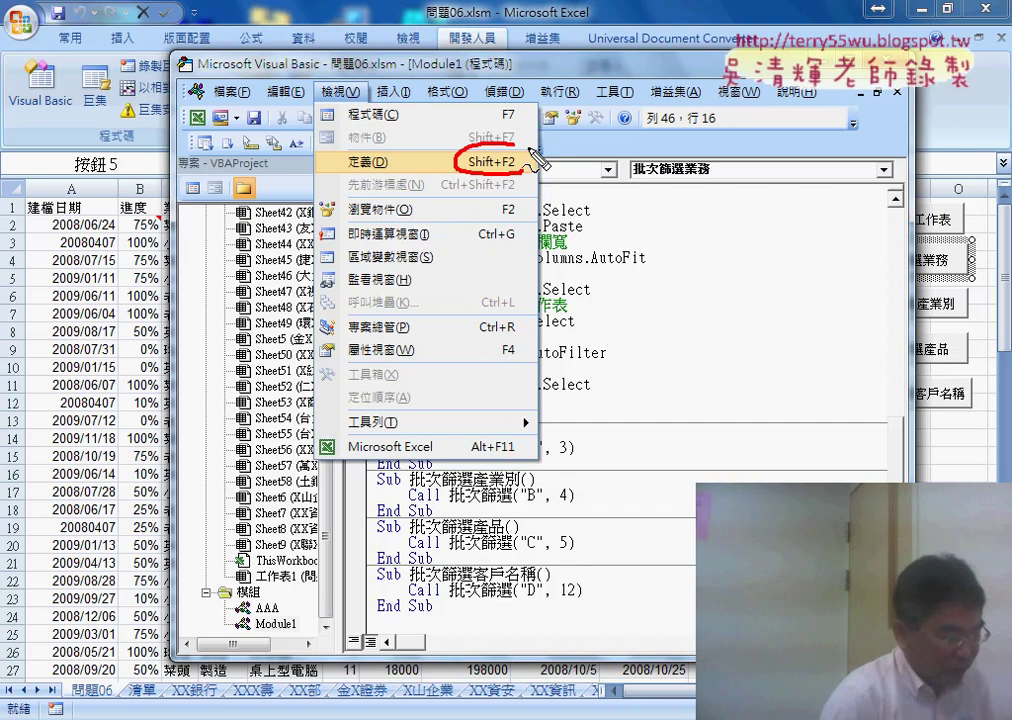
pyautogui.click(527, 175)
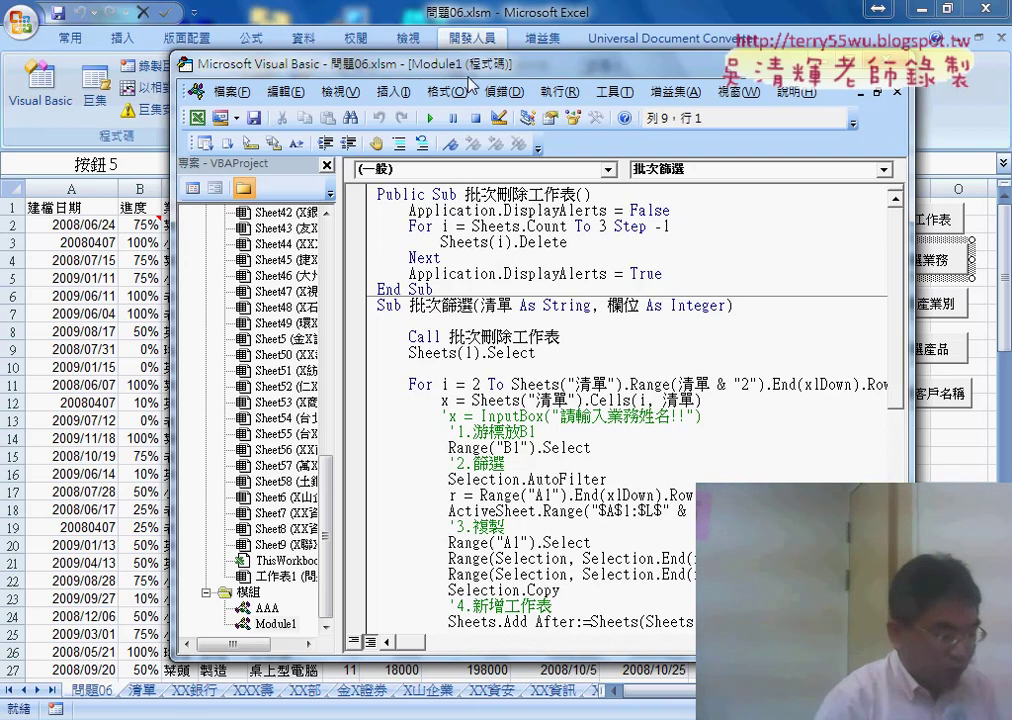
# Step: Add Application.ScreenUpdating = False right under the Sub 批次篩選 declaration
pyautogui.moveTo(469, 79); pyautogui.dragTo(366, 61)
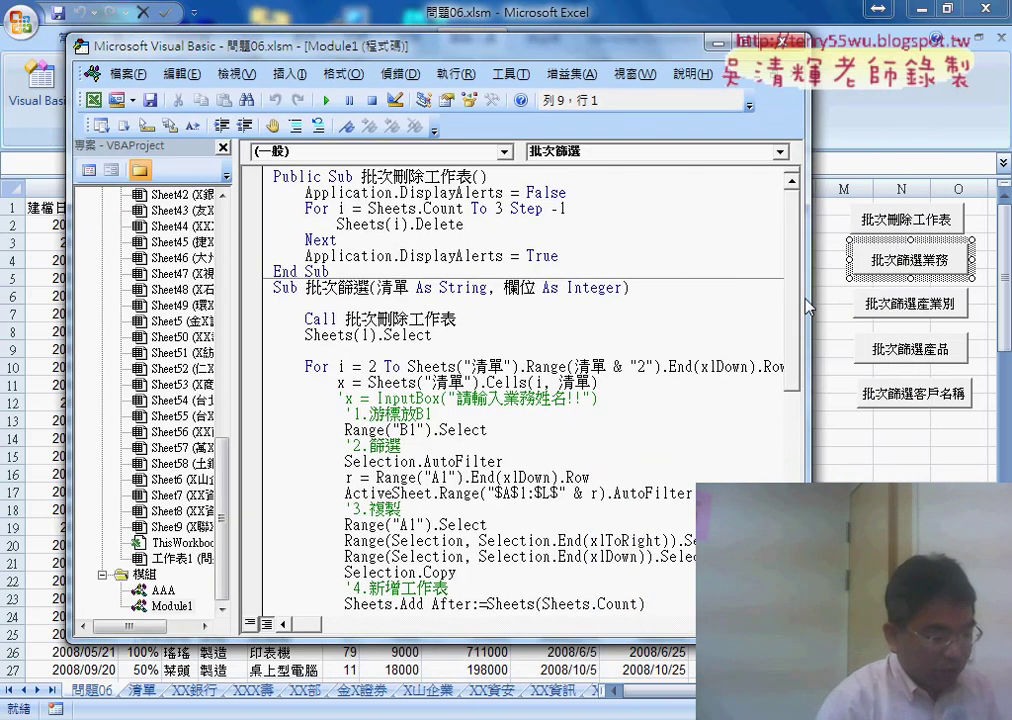
pyautogui.moveTo(806, 297); pyautogui.dragTo(912, 297)
pyautogui.click(690, 290)
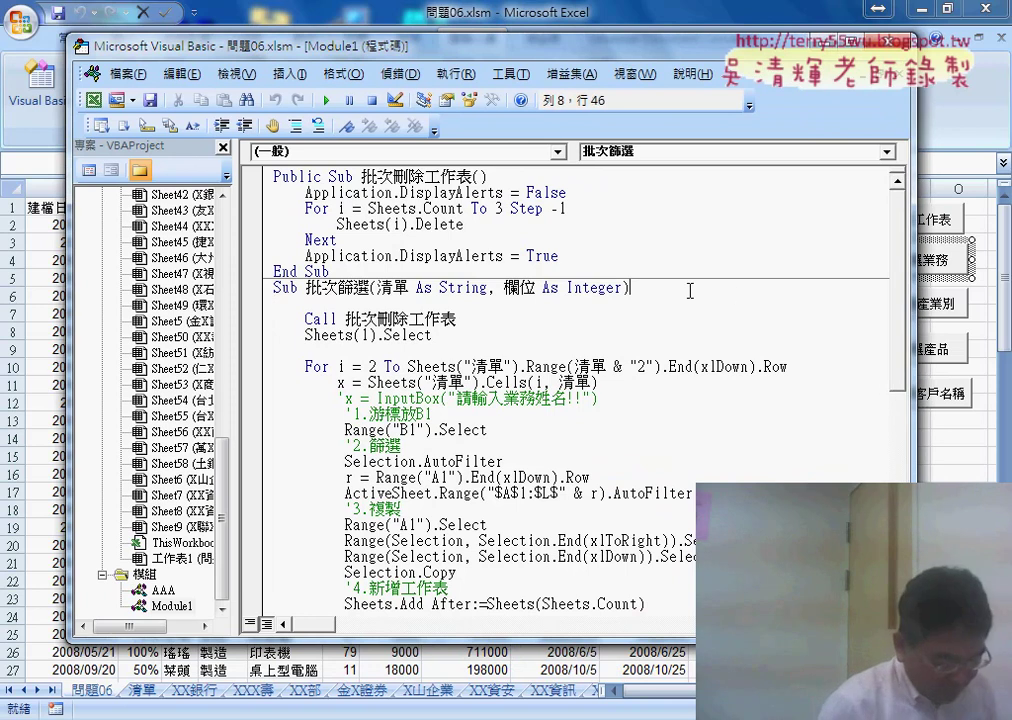
pyautogui.press('Return')
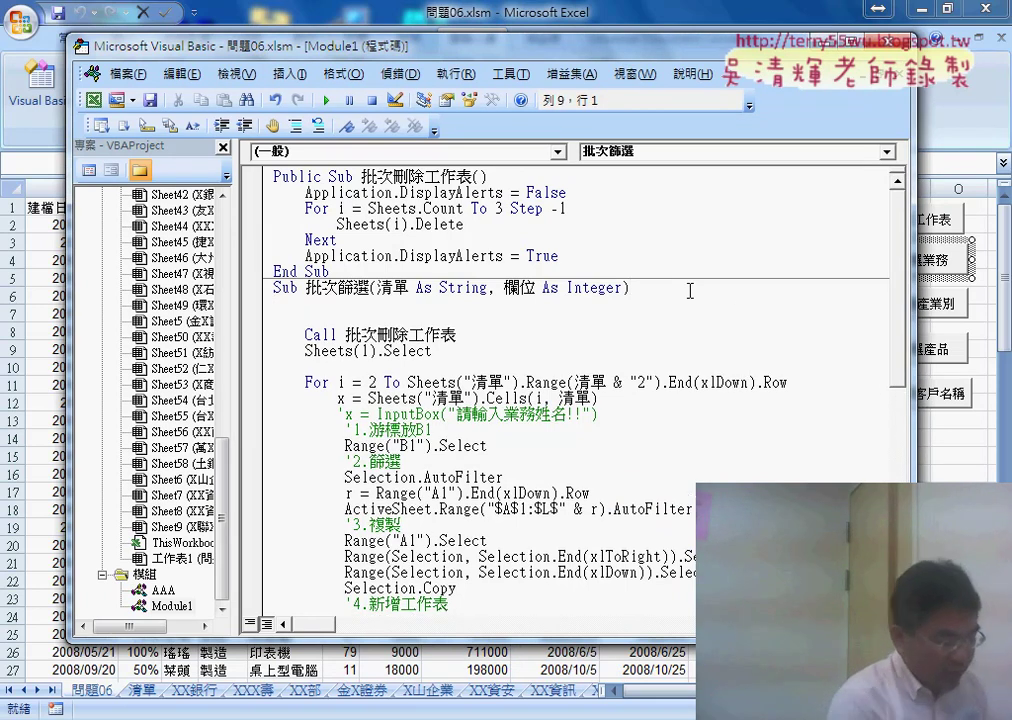
pyautogui.press('Tab')
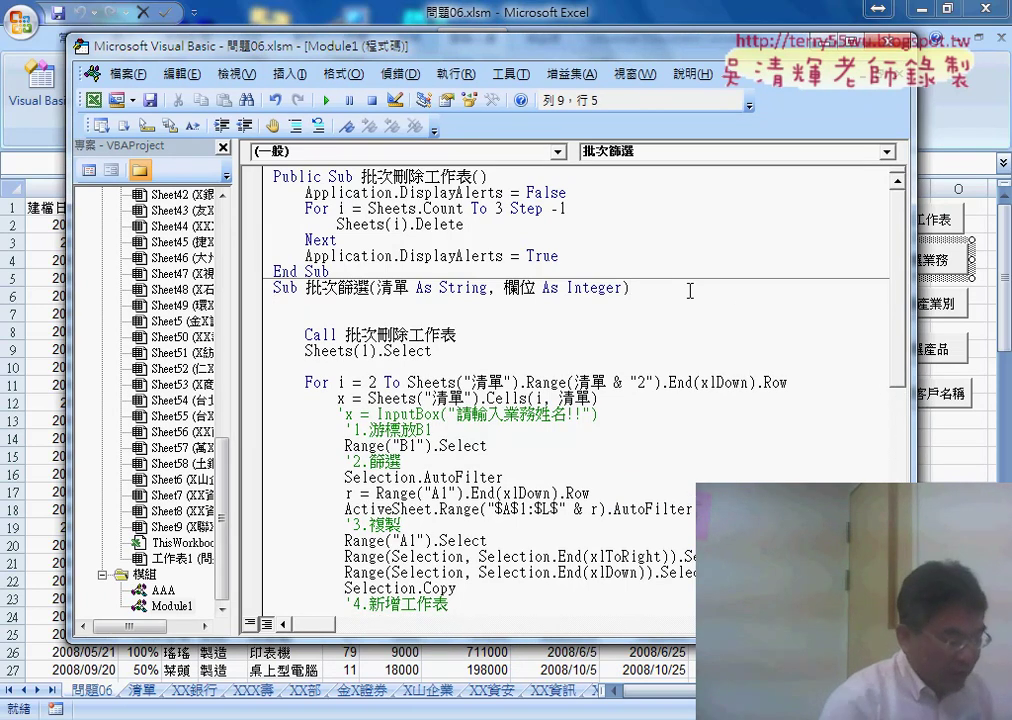
pyautogui.moveTo(307, 193); pyautogui.dragTo(370, 192)
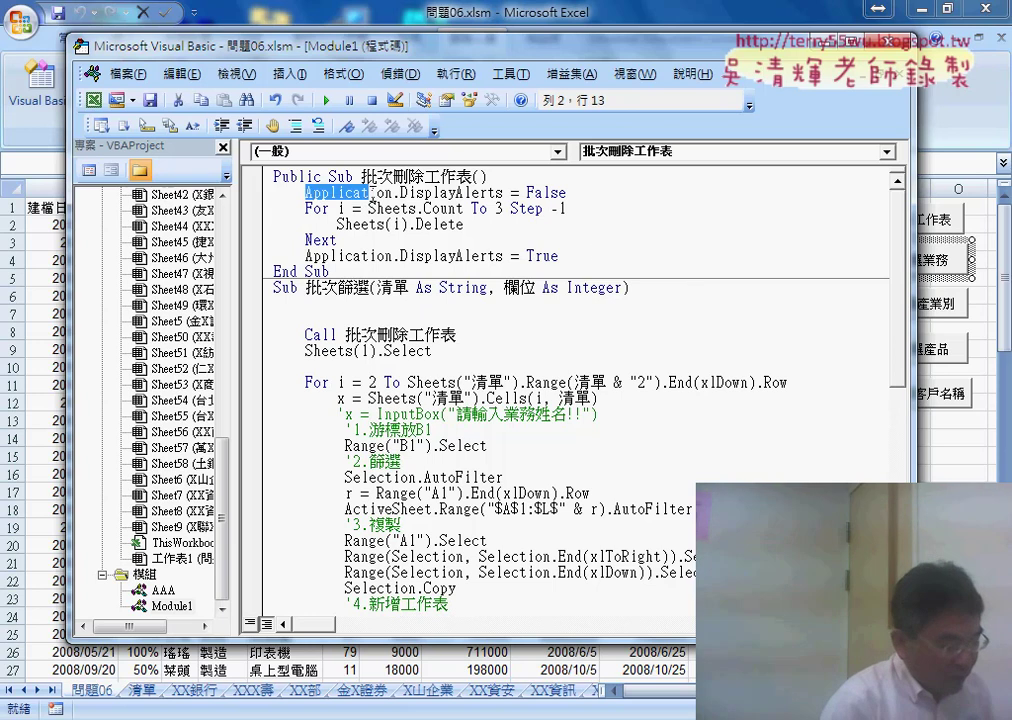
pyautogui.click(322, 310)
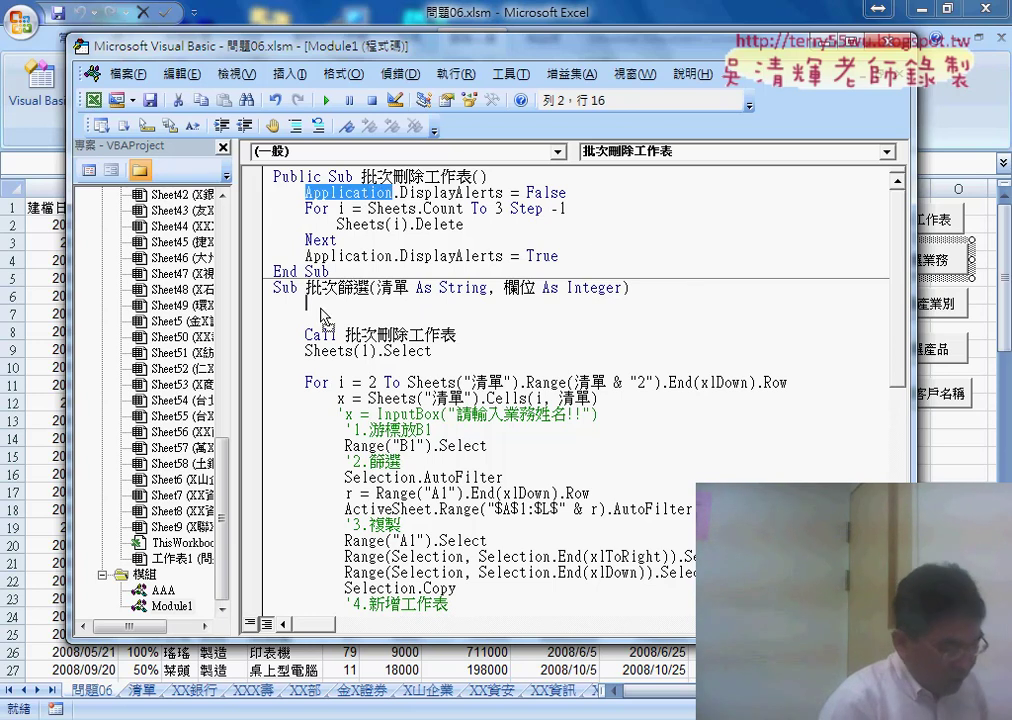
pyautogui.moveTo(322, 313); pyautogui.dragTo(322, 312)
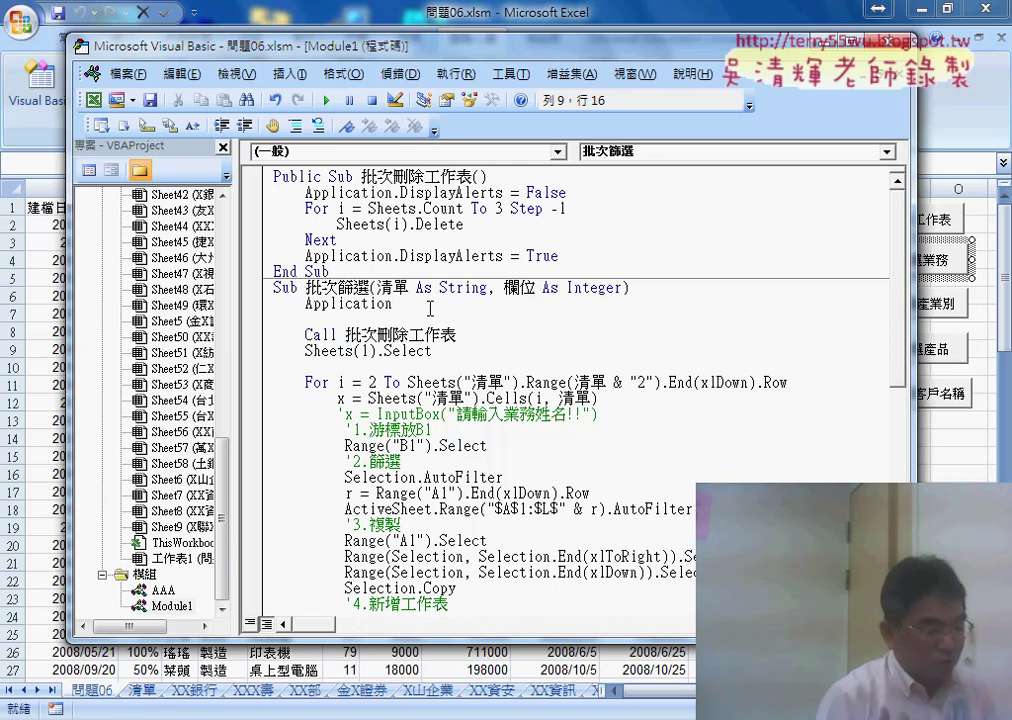
pyautogui.write('.')
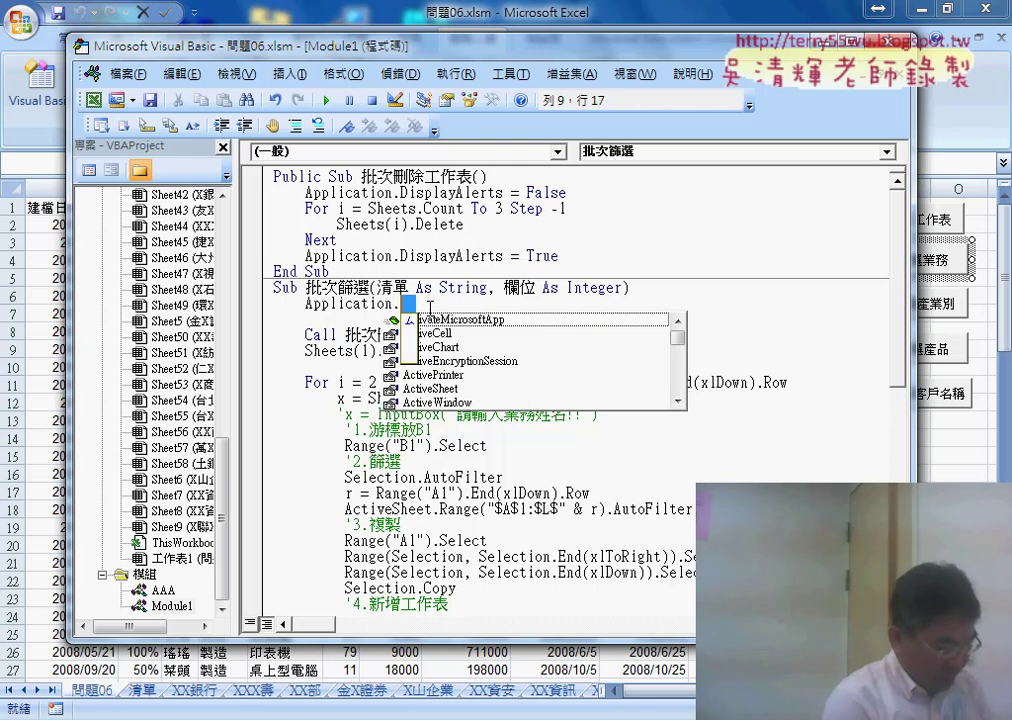
pyautogui.write('sc')
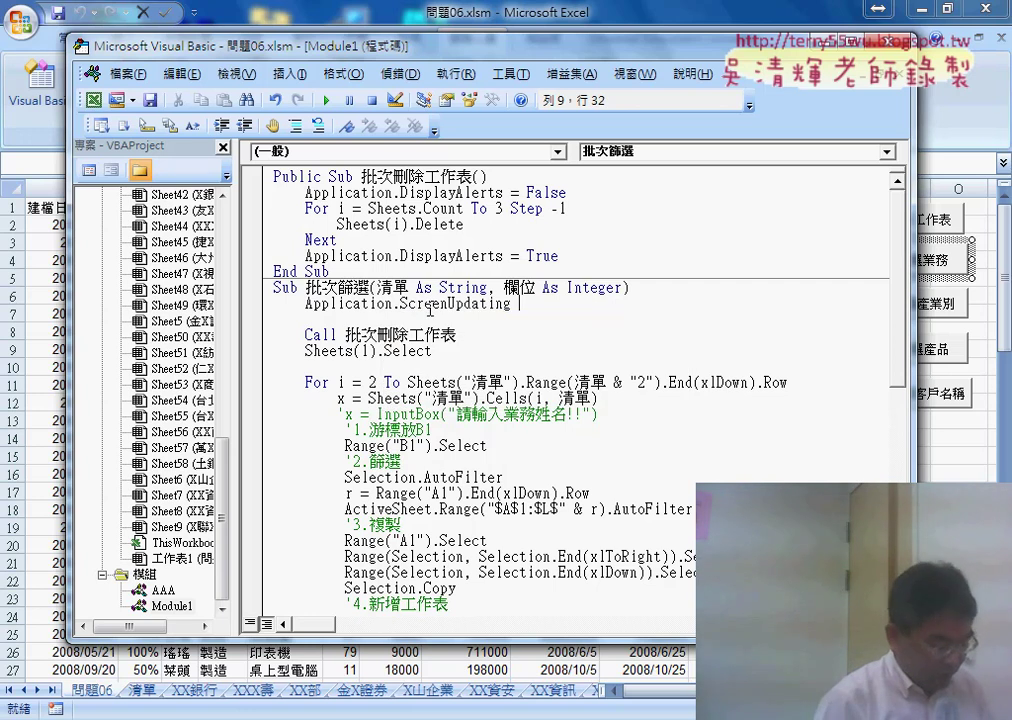
pyautogui.write(' =')
pyautogui.press('Down')
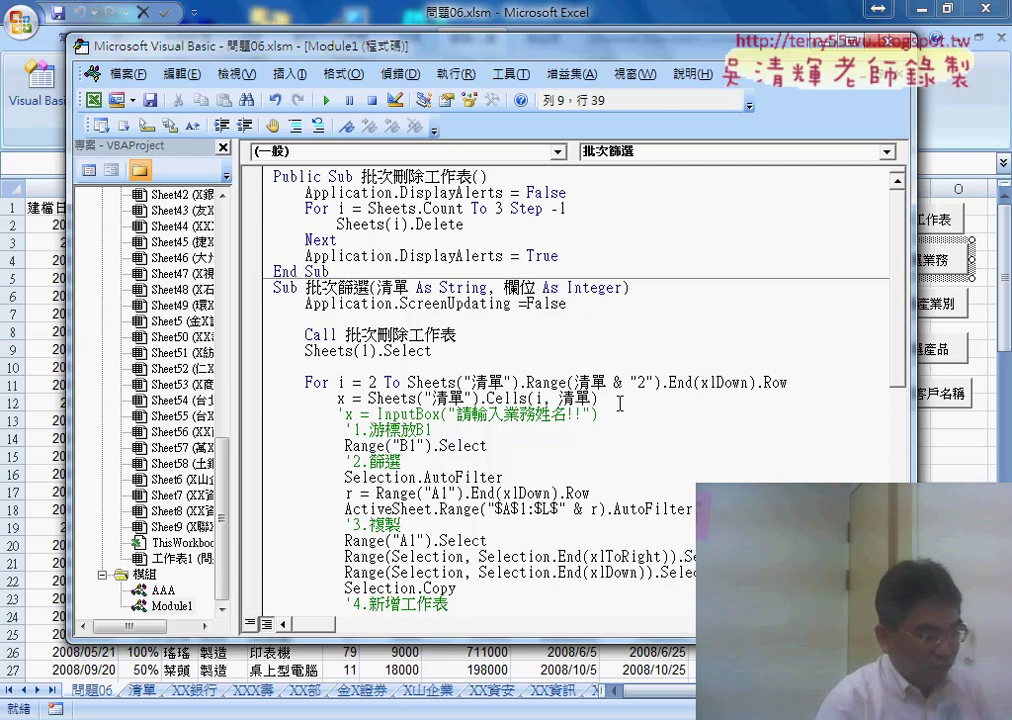
# Step: Add Application.ScreenUpdating = True after the loop's Next line, then return to the worksheet
pyautogui.moveTo(305, 303); pyautogui.dragTo(510, 304)
pyautogui.hotkey('ctrl', 'c')
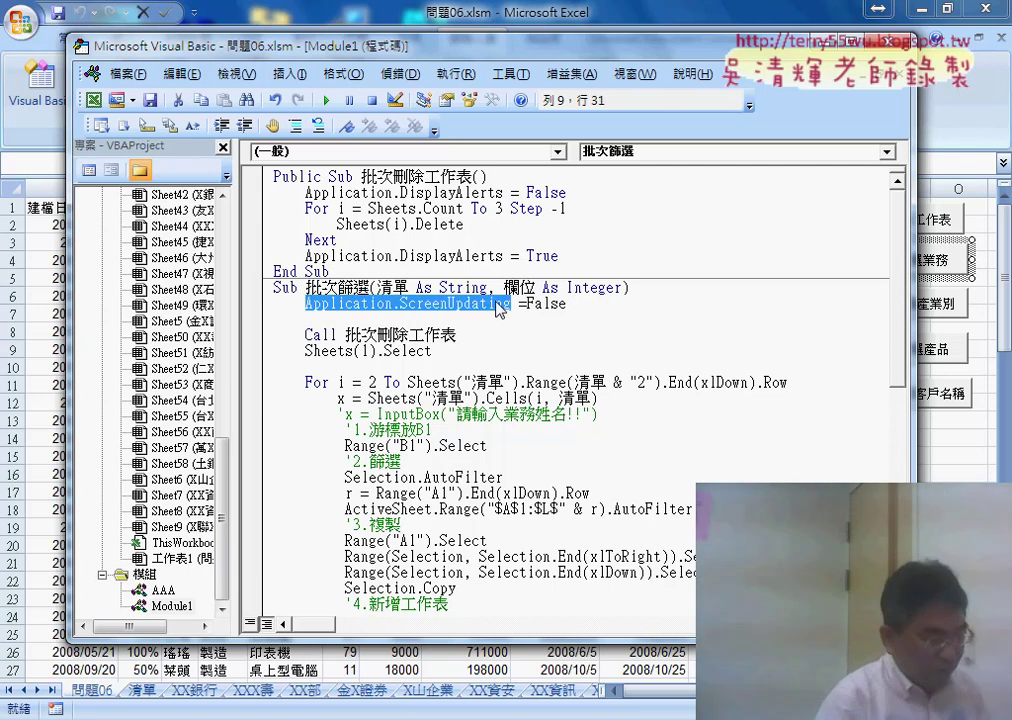
pyautogui.scroll(-1, 905, 300)
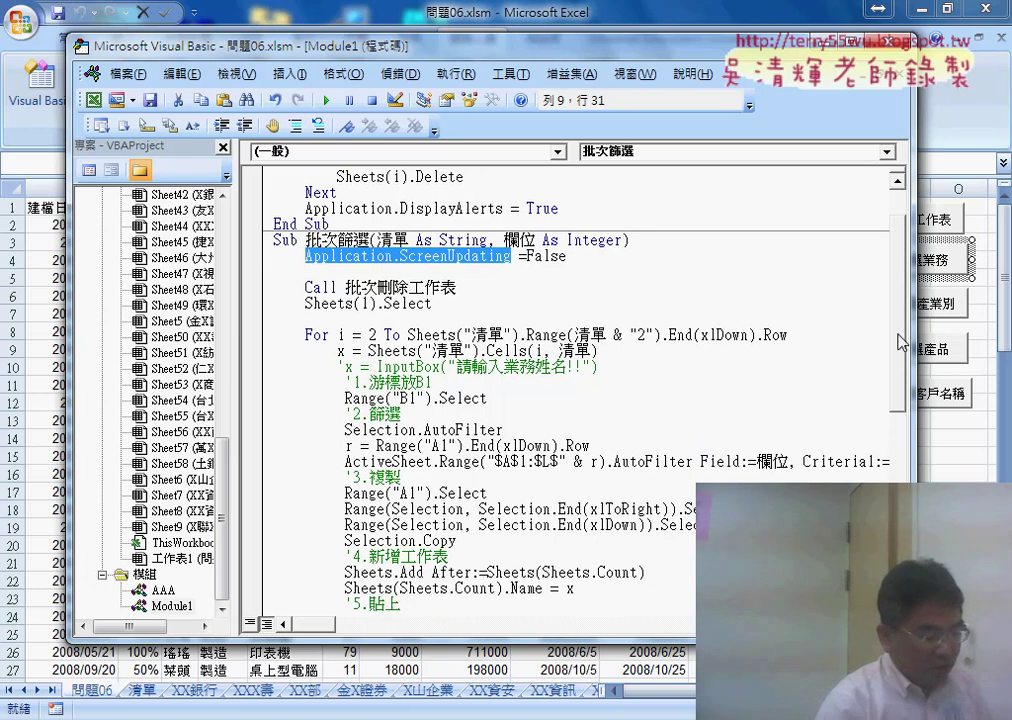
pyautogui.scroll(-7, 905, 300)
pyautogui.click(443, 481)
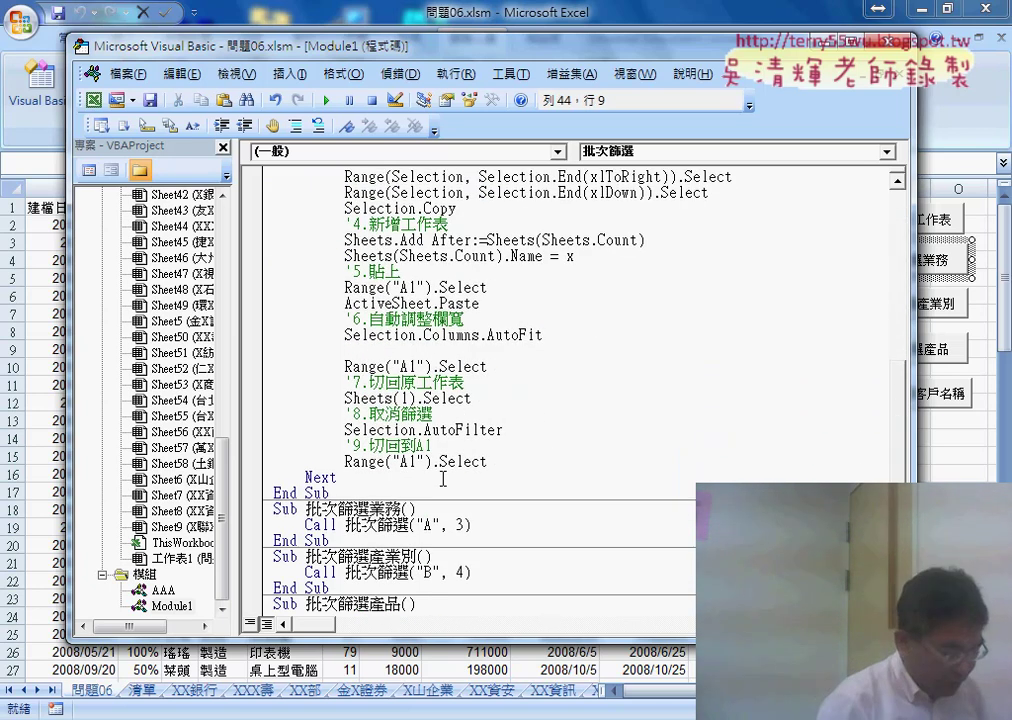
pyautogui.press('Return')
pyautogui.hotkey('ctrl', 'v')
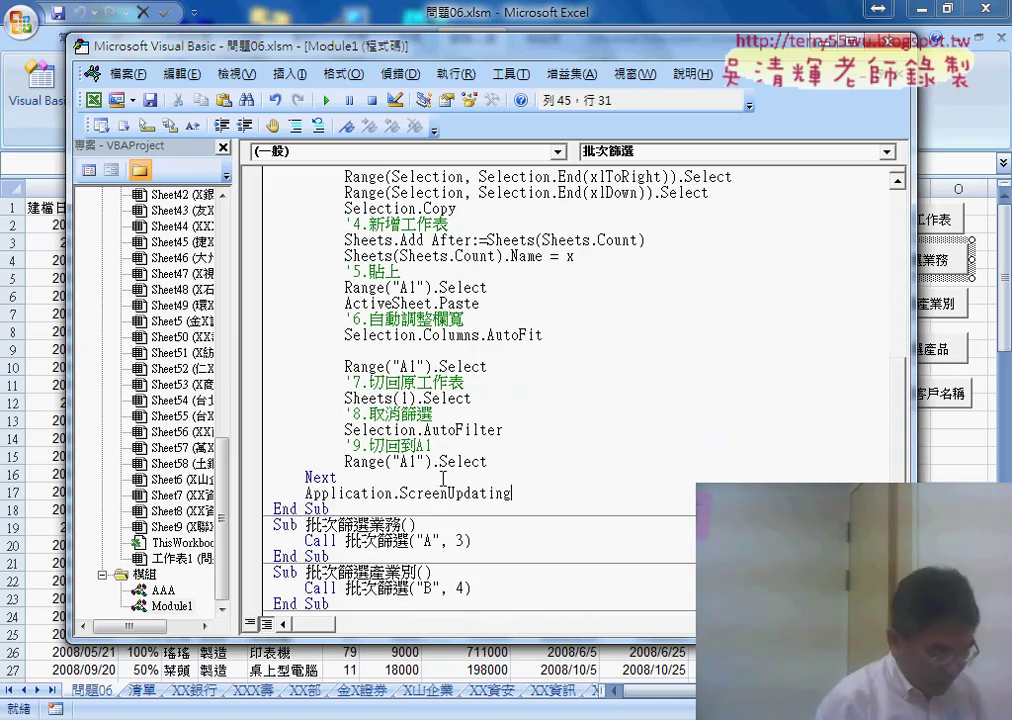
pyautogui.write('=')
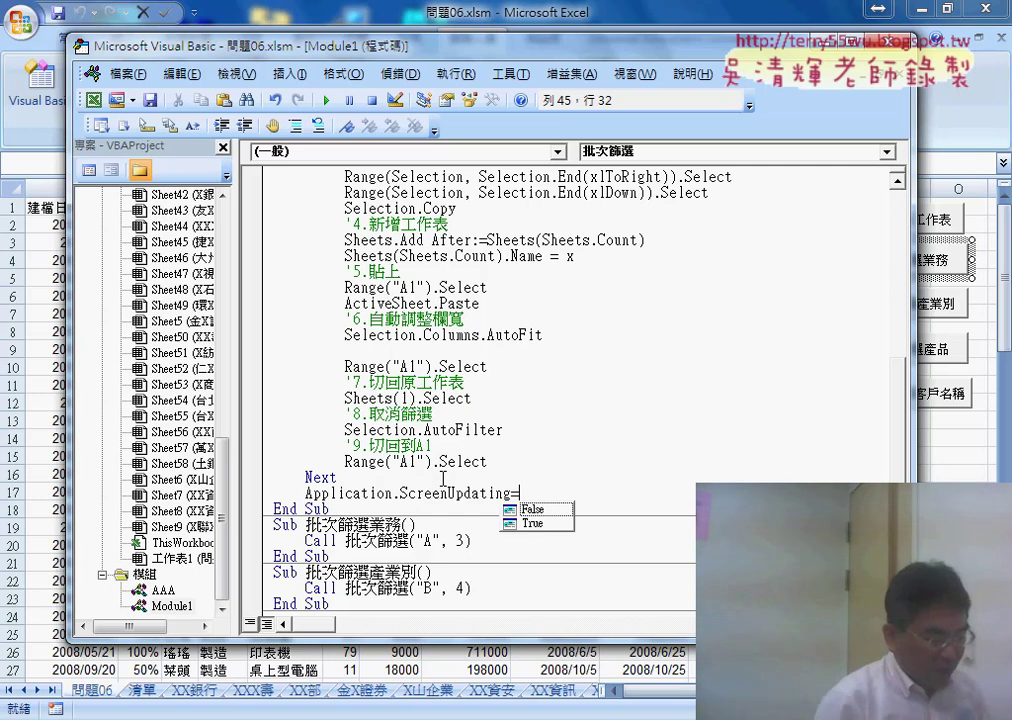
pyautogui.press('Down')
pyautogui.press('space')
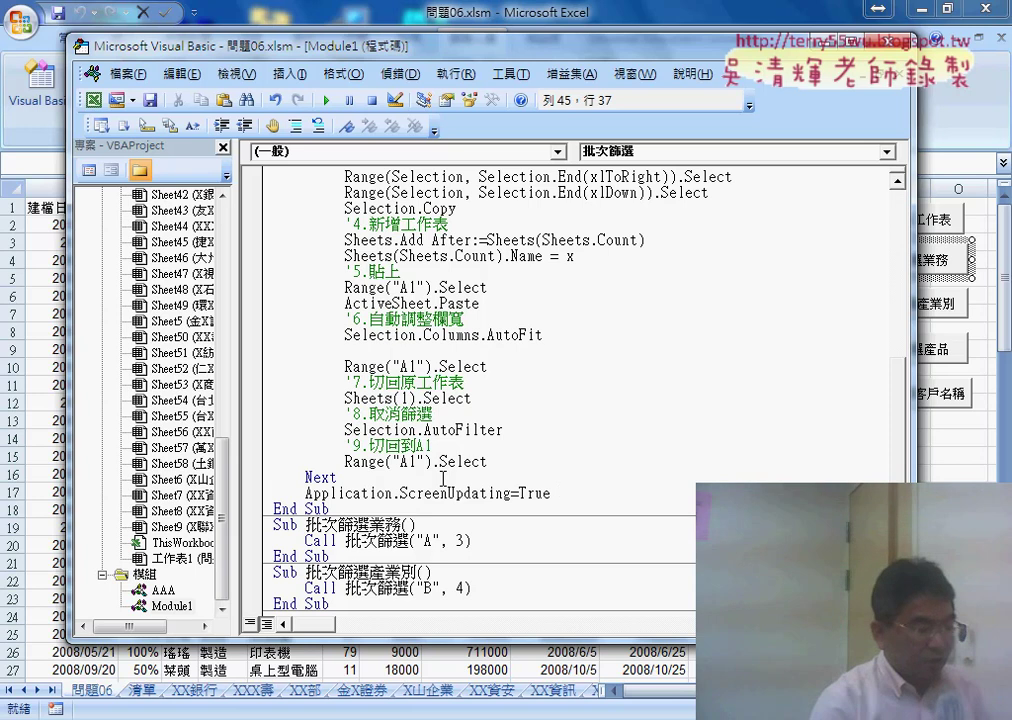
pyautogui.click(688, 524)
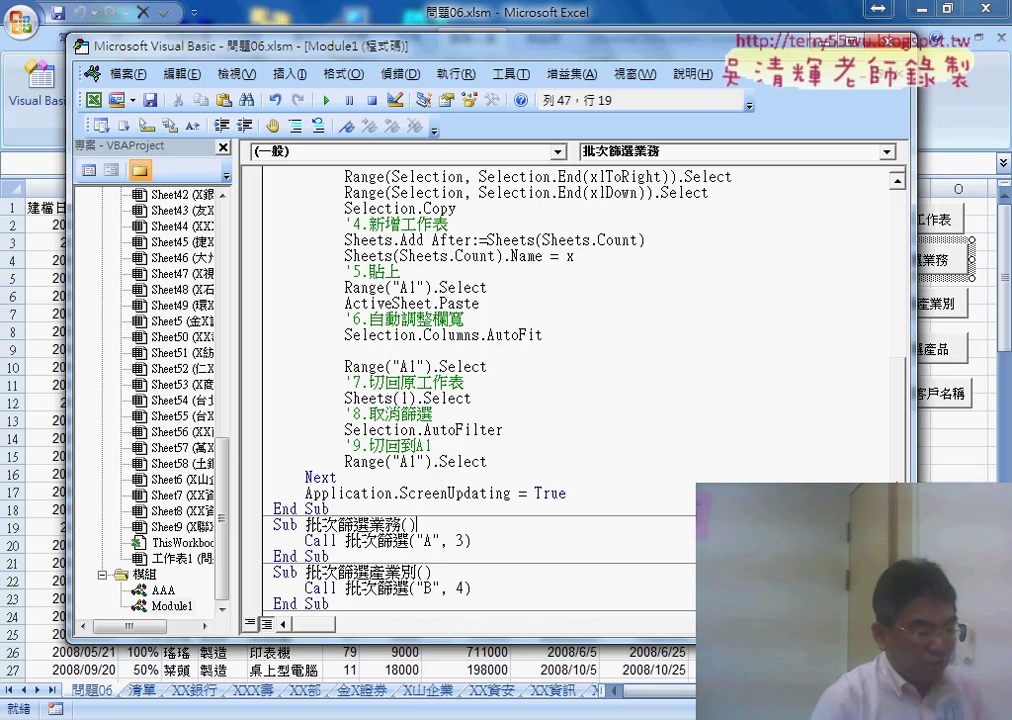
pyautogui.scroll(1, 901, 363)
pyautogui.scroll(4, 901, 363)
pyautogui.scroll(1, 901, 363)
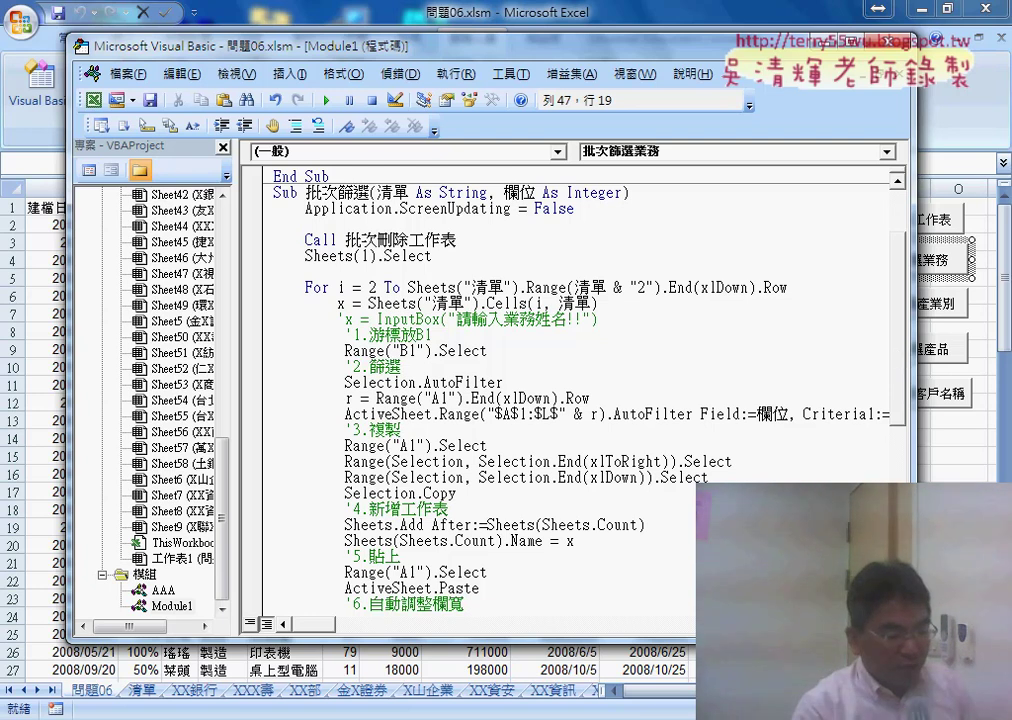
pyautogui.hotkey('alt', 'F11')
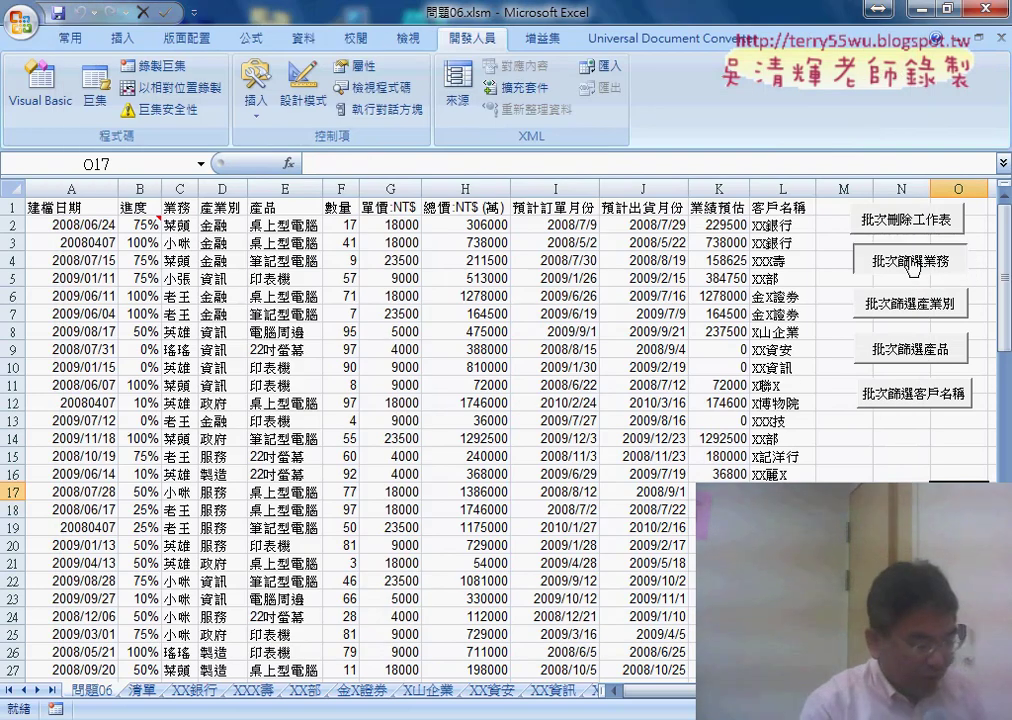
# Step: Run the 業務, 產業別, 產品 and 客戶名稱 splits, then 業務, 產業別 and 產品 again
pyautogui.click(912, 264)
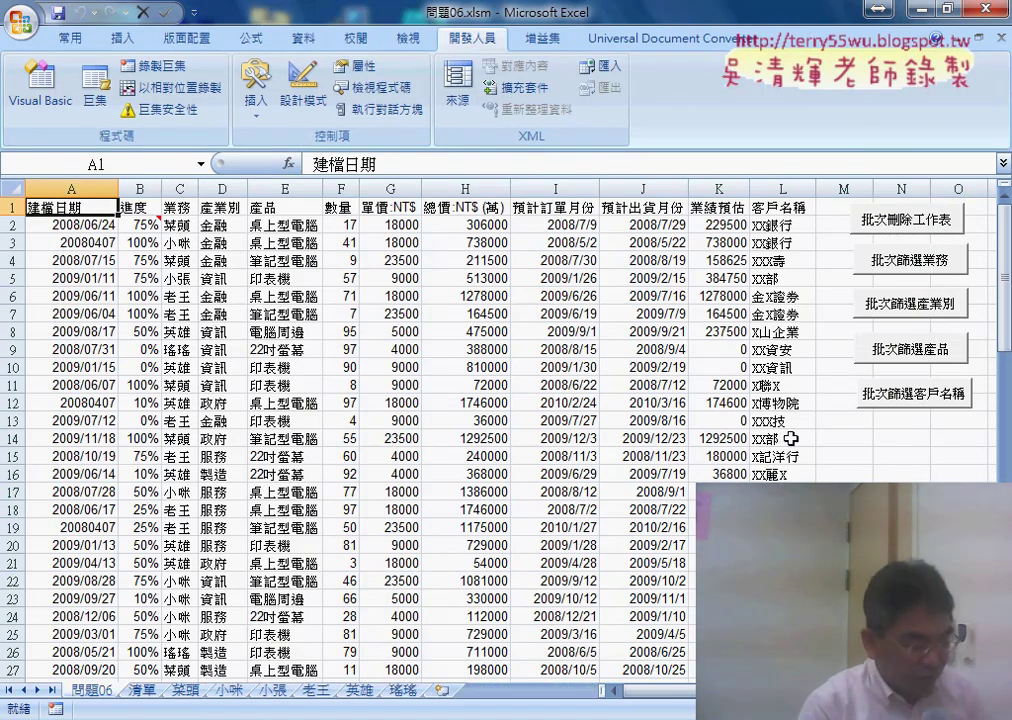
pyautogui.click(889, 303)
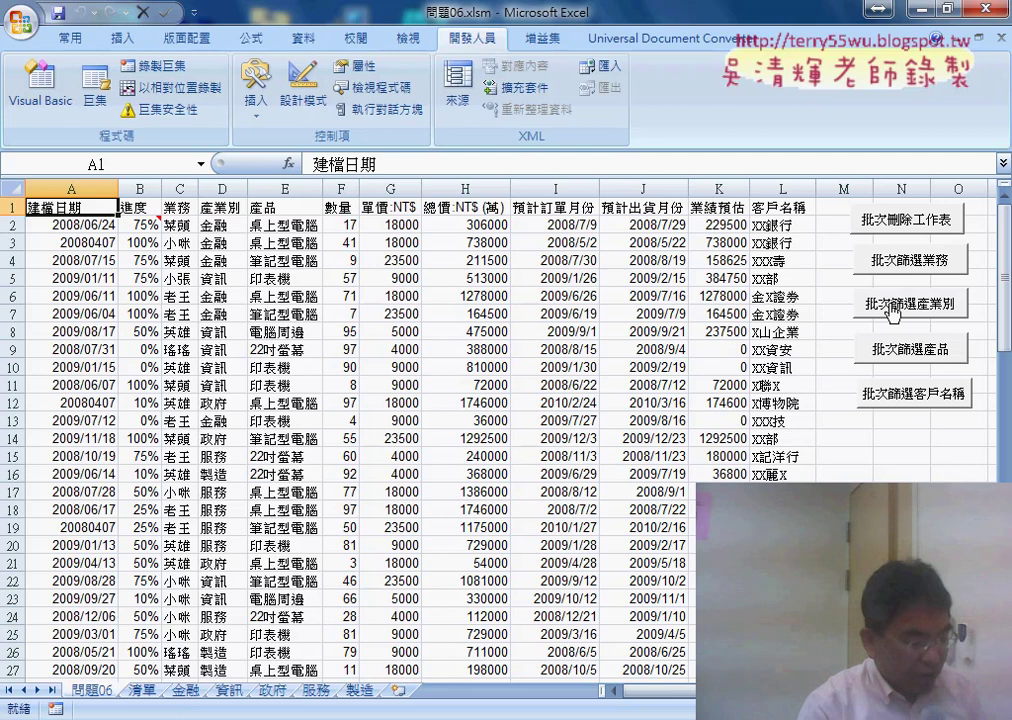
pyautogui.click(901, 356)
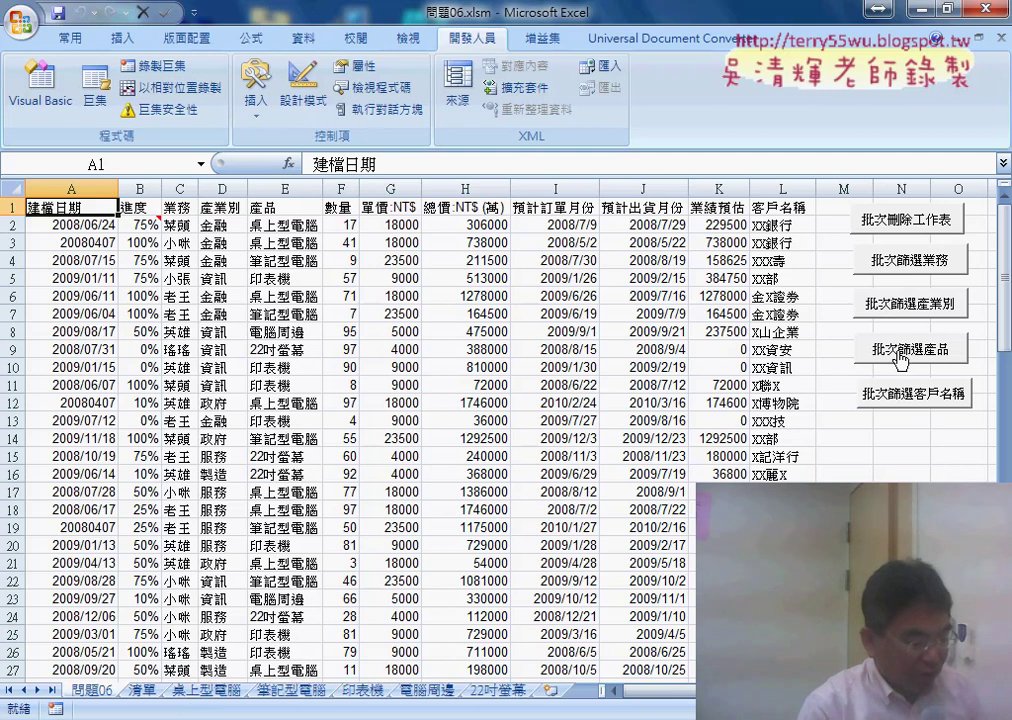
pyautogui.click(930, 396)
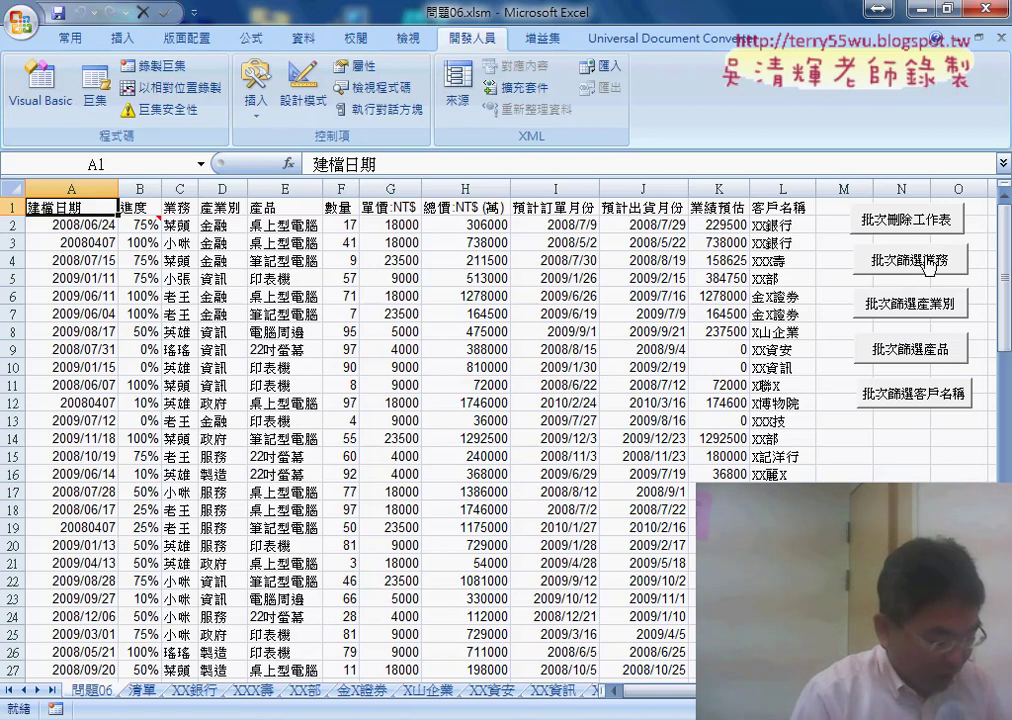
pyautogui.click(912, 262)
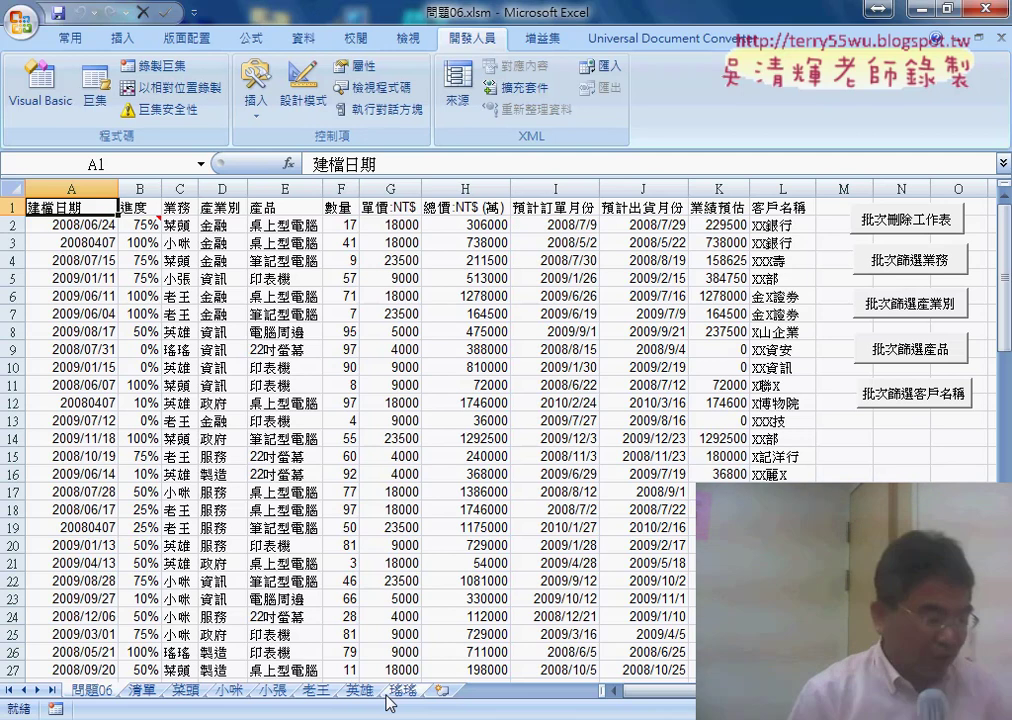
pyautogui.click(905, 305)
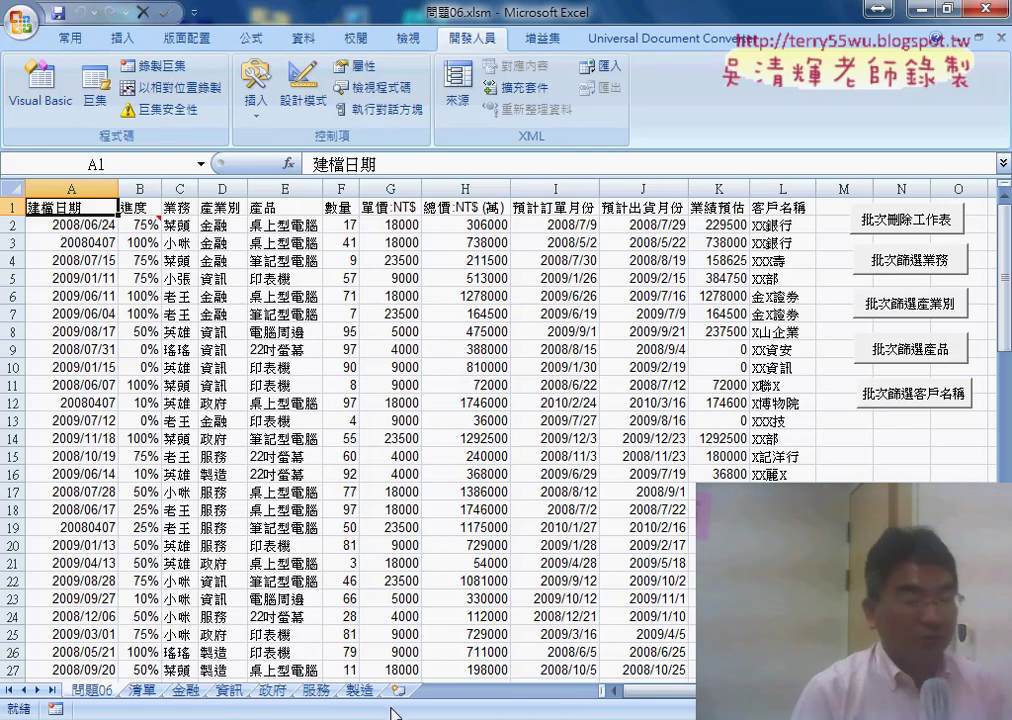
pyautogui.click(903, 350)
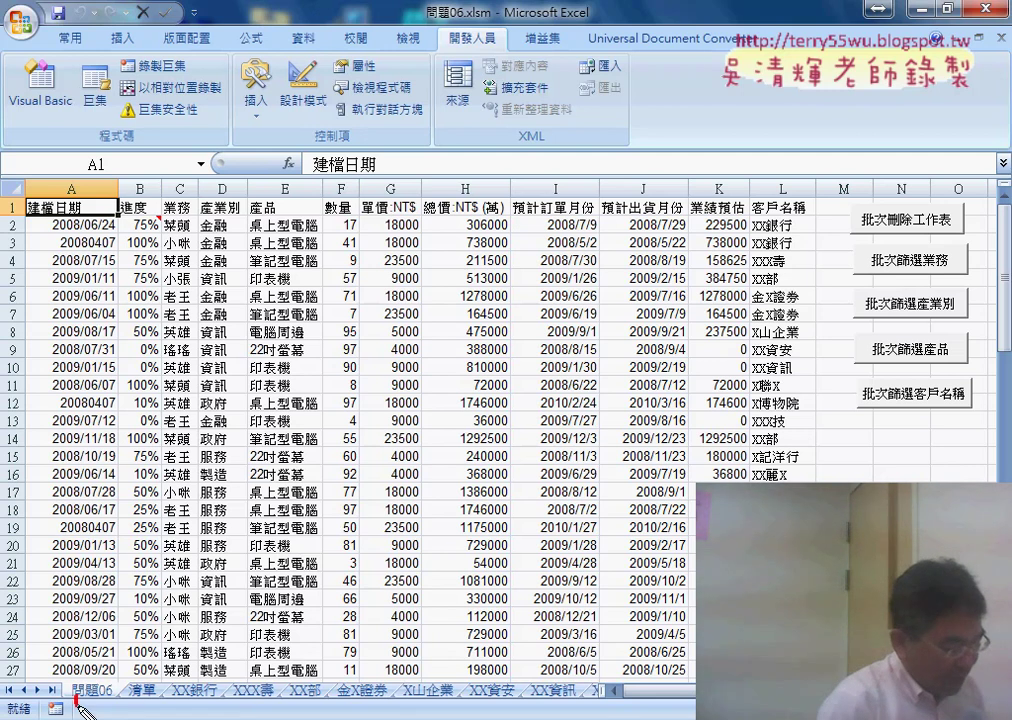
pyautogui.moveTo(86, 703); pyautogui.dragTo(289, 713)
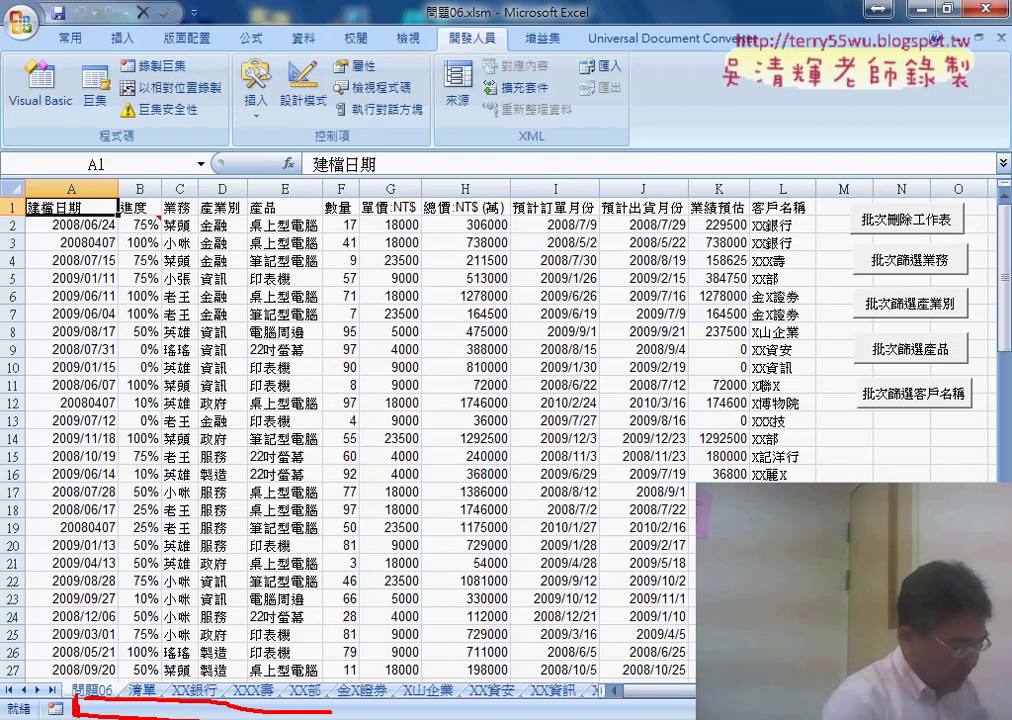
pyautogui.press('Escape')
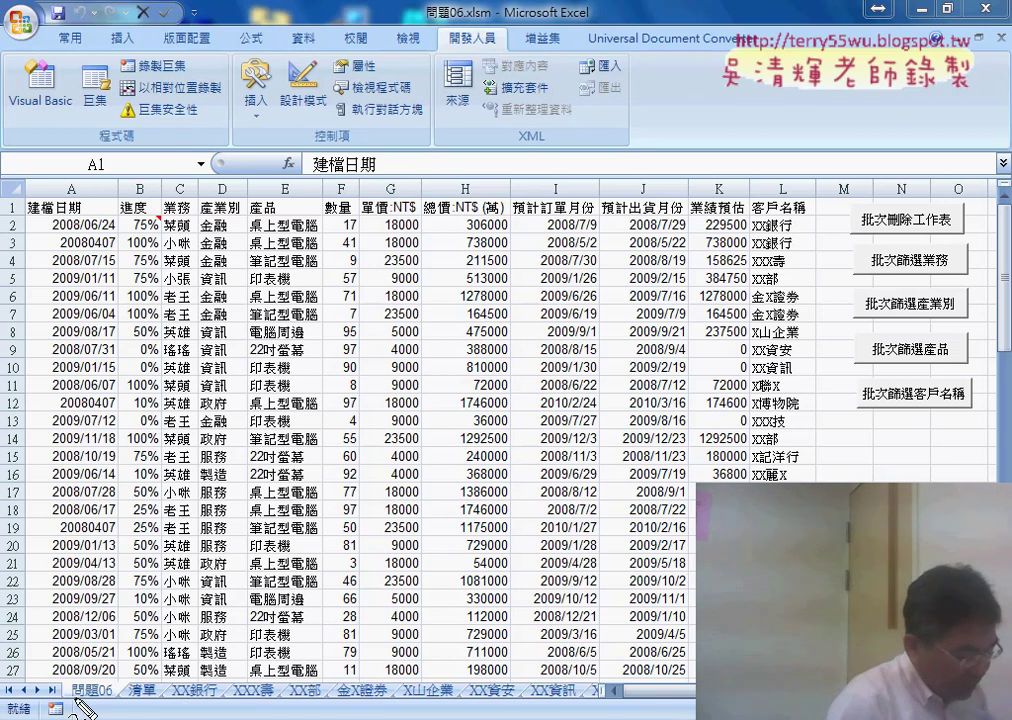
pyautogui.moveTo(78, 705)
pyautogui.mouseDown()
pyautogui.moveTo(225, 690)
pyautogui.moveTo(301, 716)
pyautogui.mouseUp()
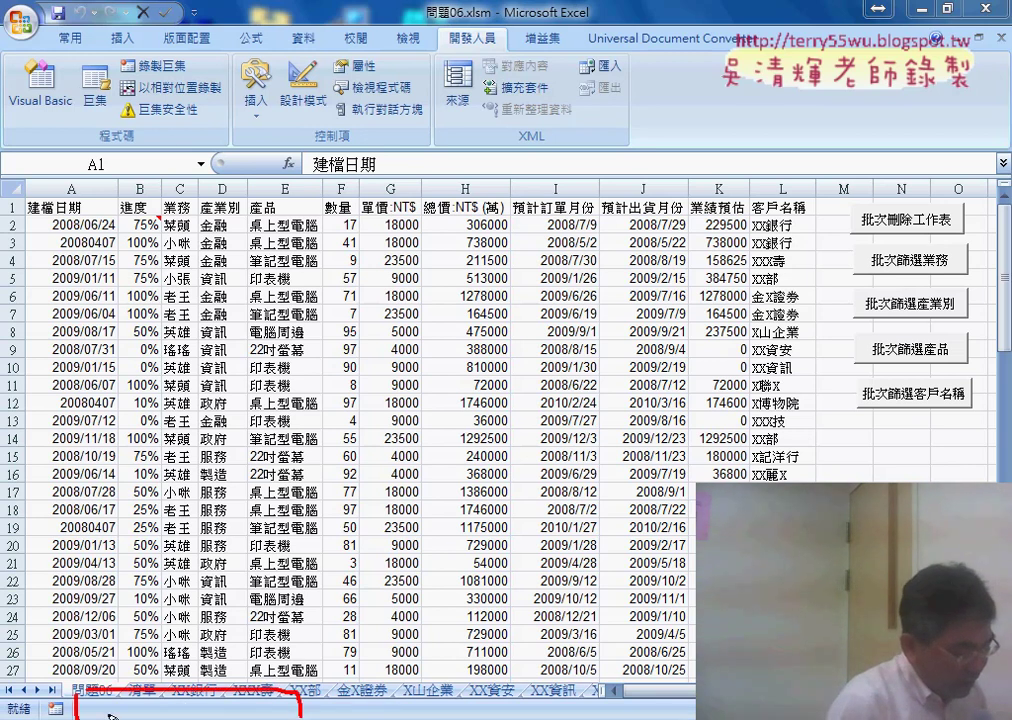
pyautogui.moveTo(112, 717); pyautogui.dragTo(265, 716)
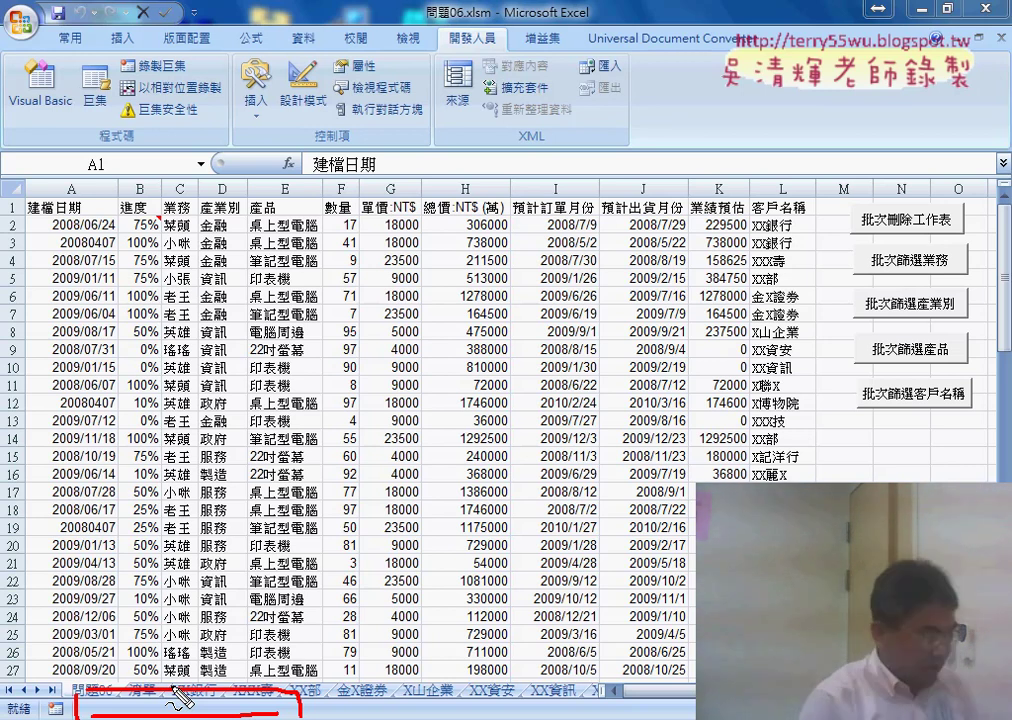
pyautogui.press('Escape')
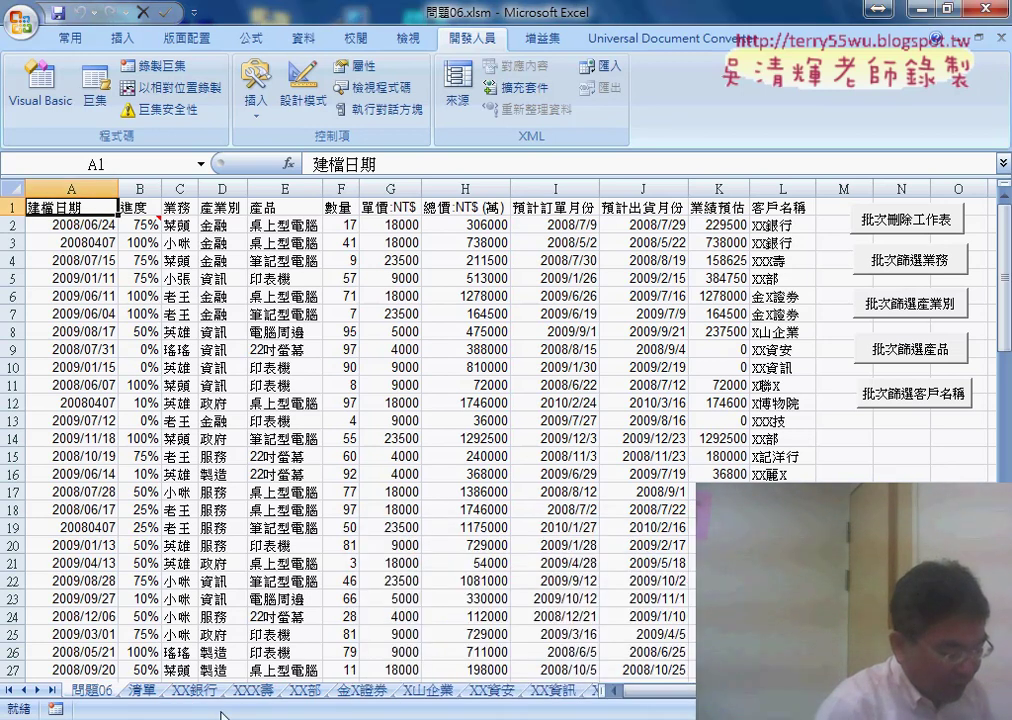
pyautogui.moveTo(180, 698)
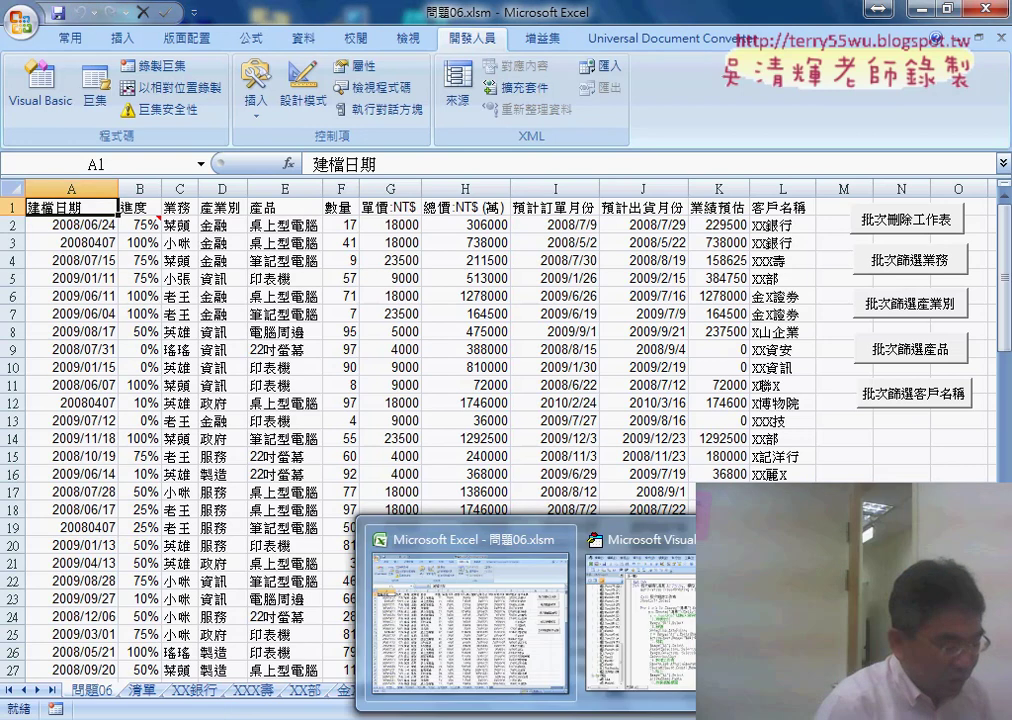
# Step: Select the Application.StatusBar progress line in the Google Docs notes, then return to the VBA editor
pyautogui.click(666, 647)
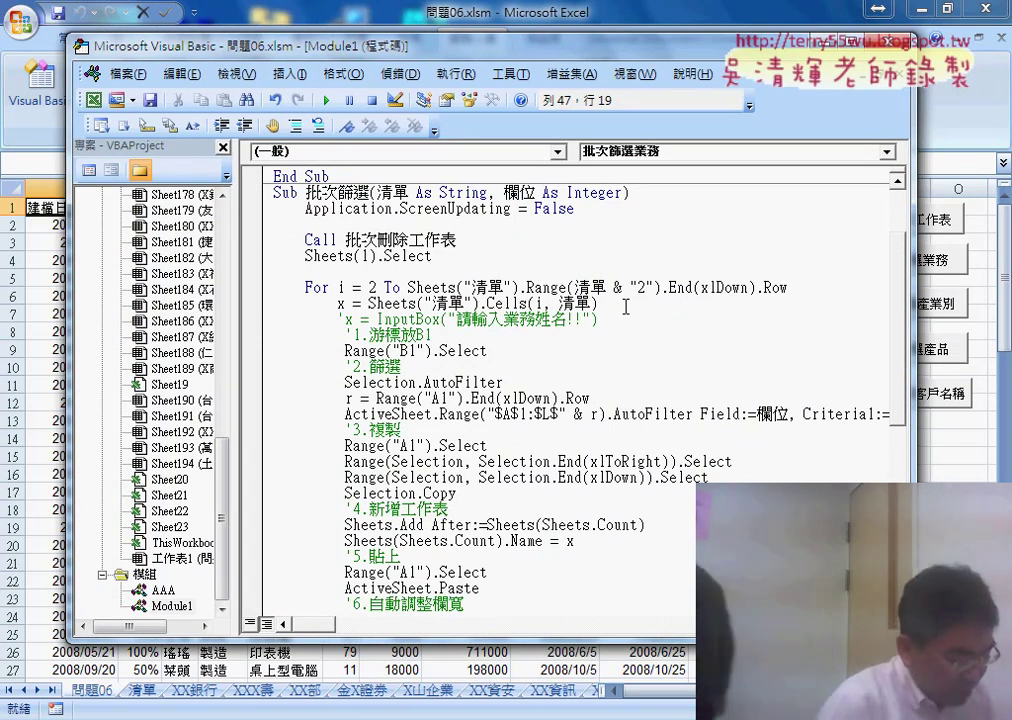
pyautogui.hotkey('alt', 'Tab')
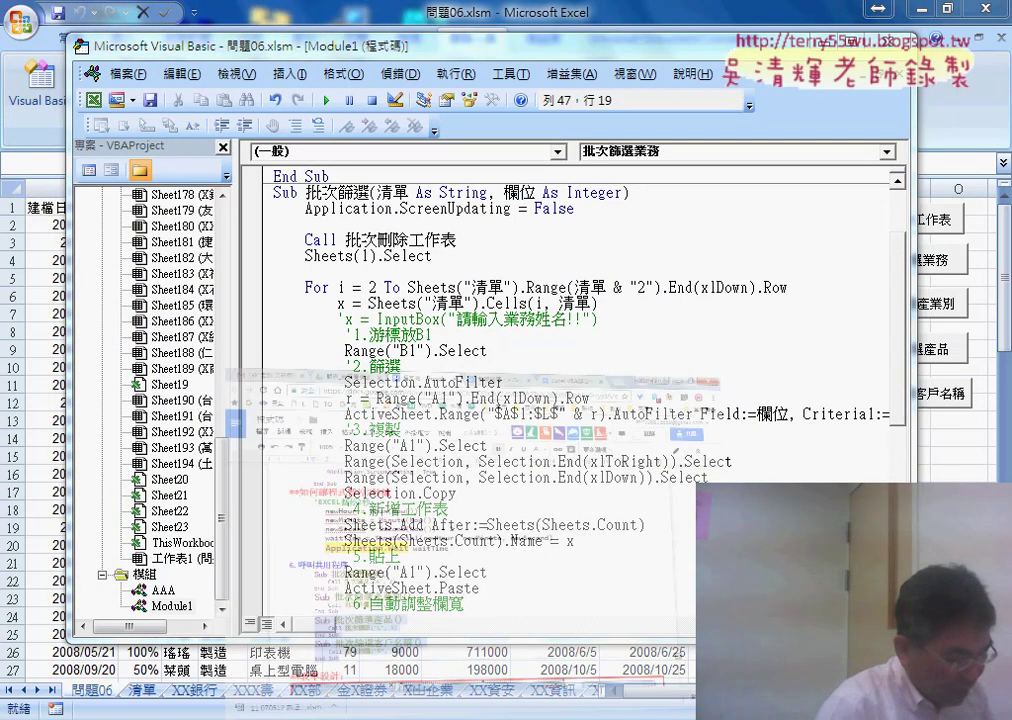
pyautogui.scroll(2, 452, 463)
pyautogui.scroll(4, 460, 440)
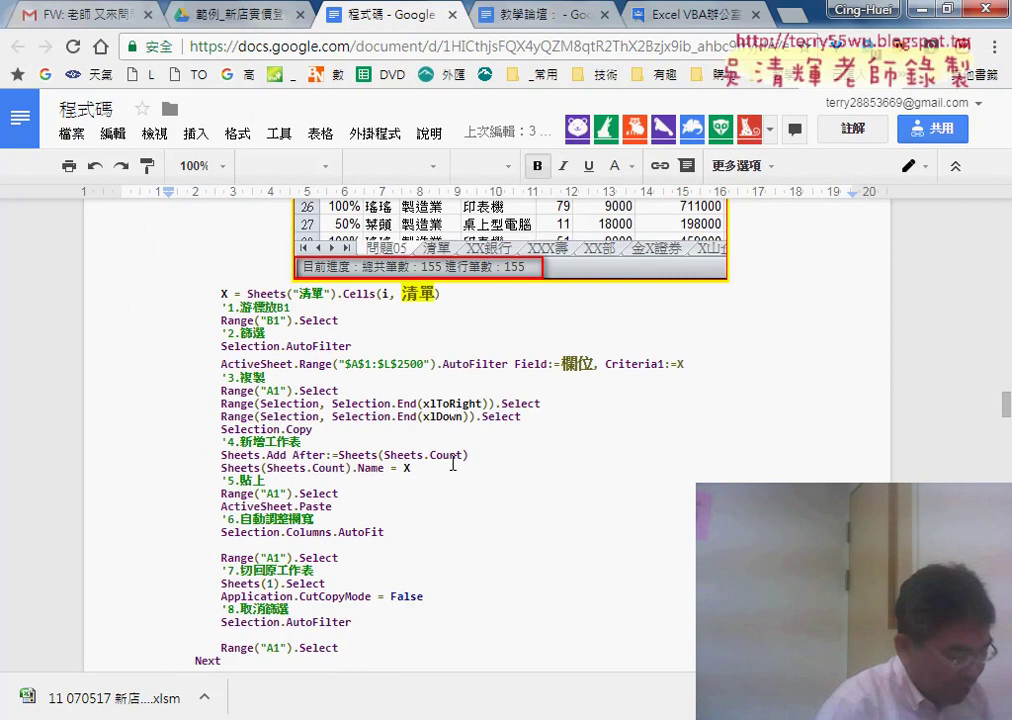
pyautogui.scroll(3, 475, 400)
pyautogui.scroll(2, 490, 368)
pyautogui.scroll(-1, 490, 368)
pyautogui.scroll(-3, 300, 360)
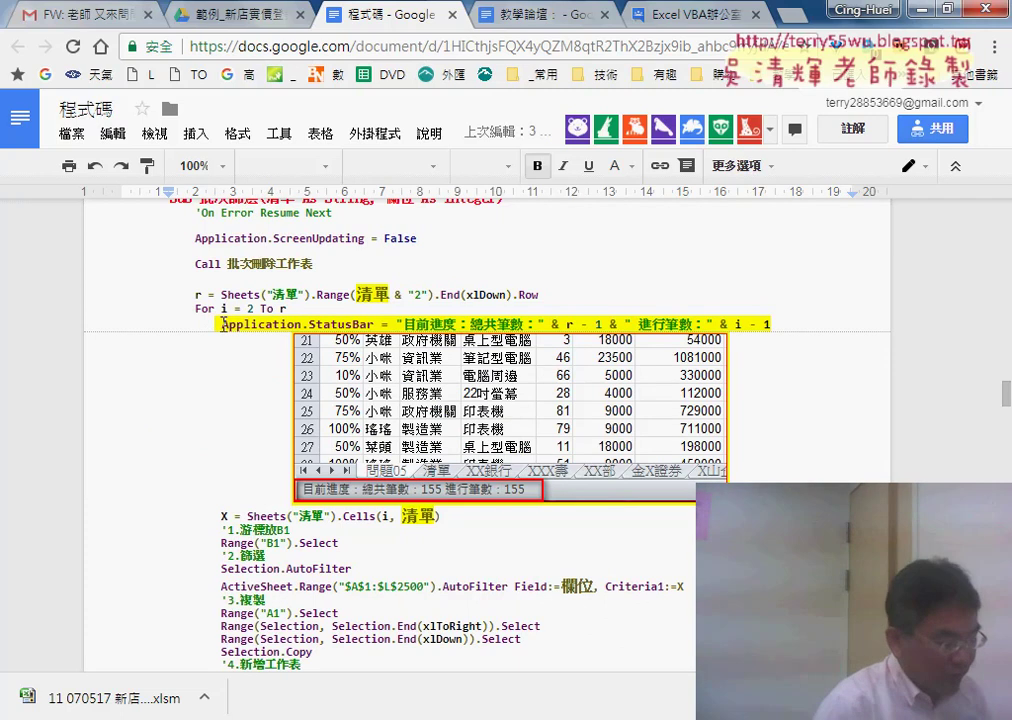
pyautogui.moveTo(222, 323); pyautogui.dragTo(765, 324)
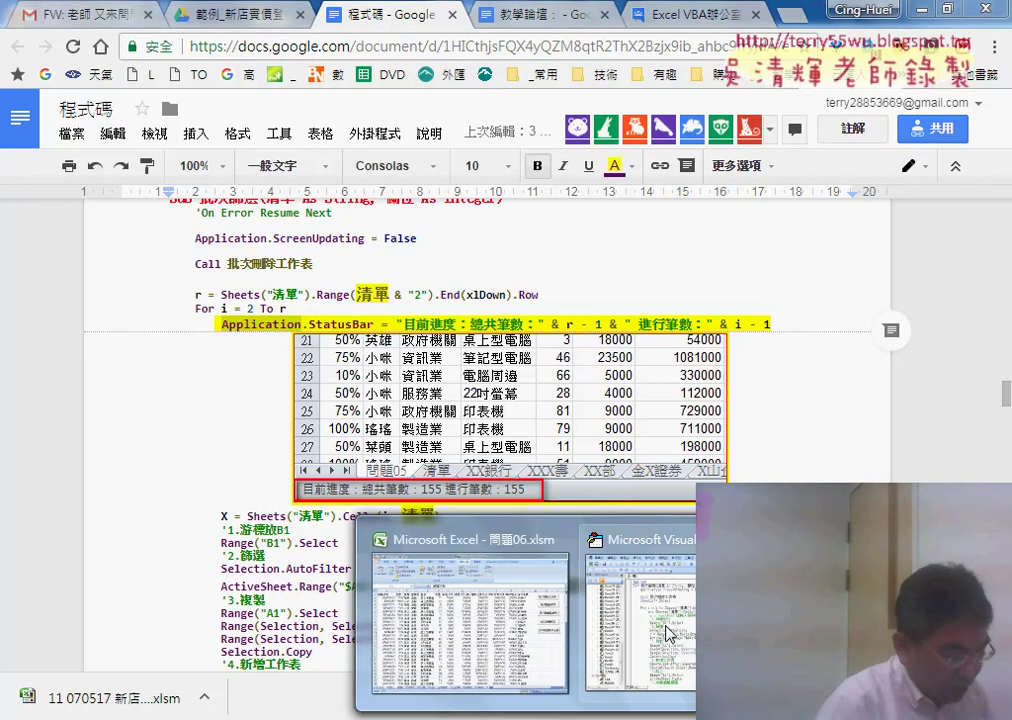
pyautogui.click(630, 600)
# Step: Insert an Application.StatusBar line right after the For statement in 批次篩選
pyautogui.click(795, 289)
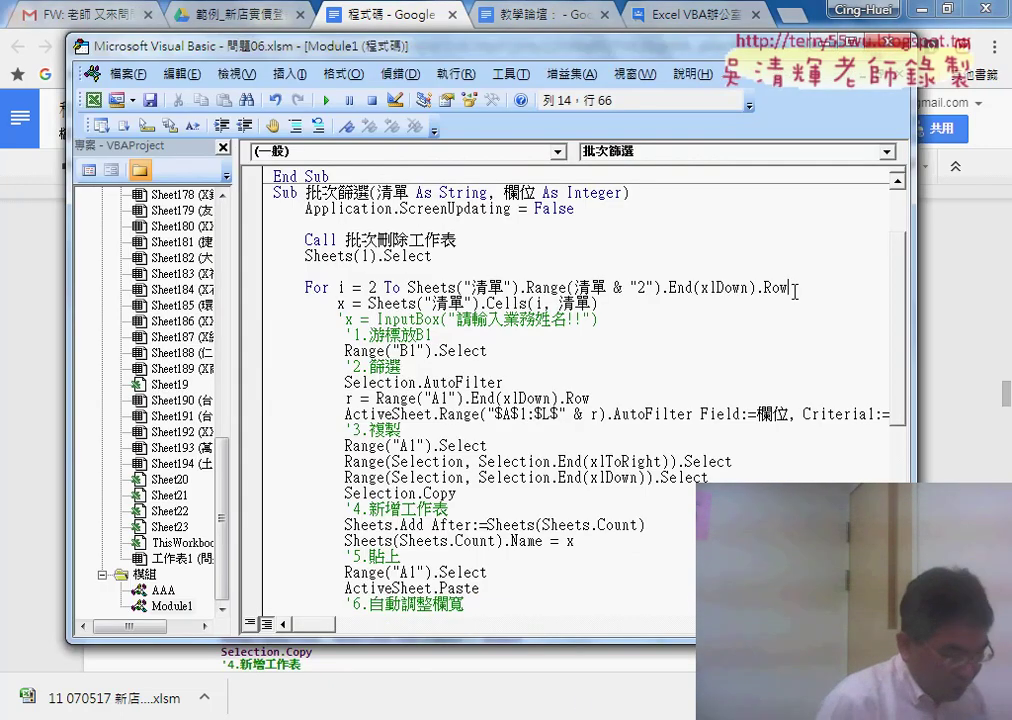
pyautogui.press('Return')
pyautogui.press('Tab')
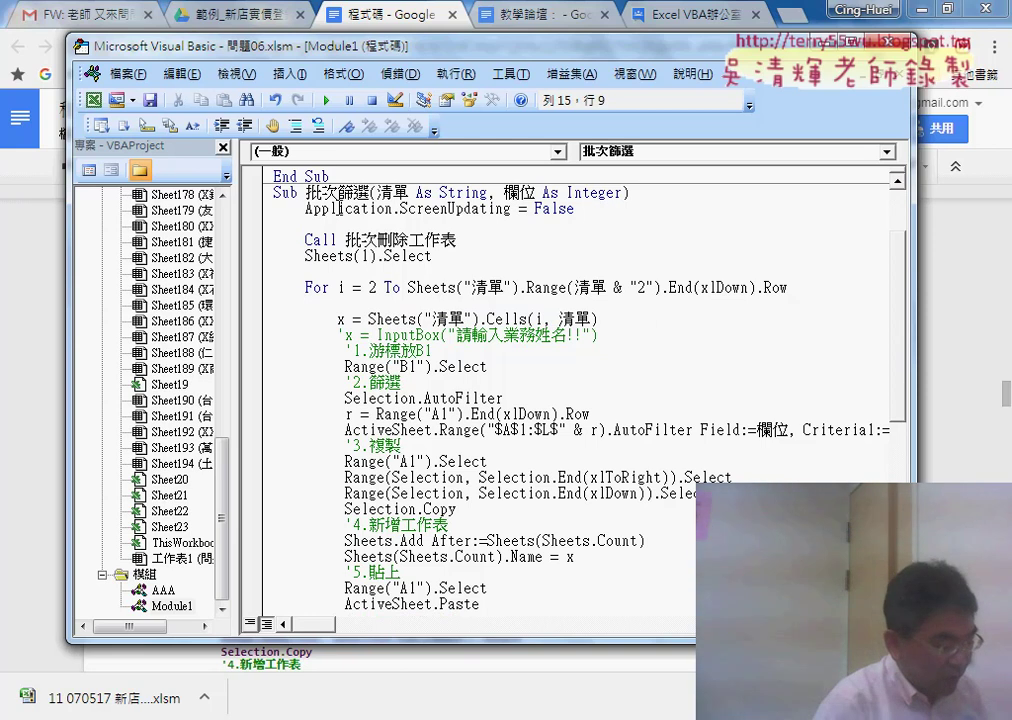
pyautogui.doubleClick(338, 207)
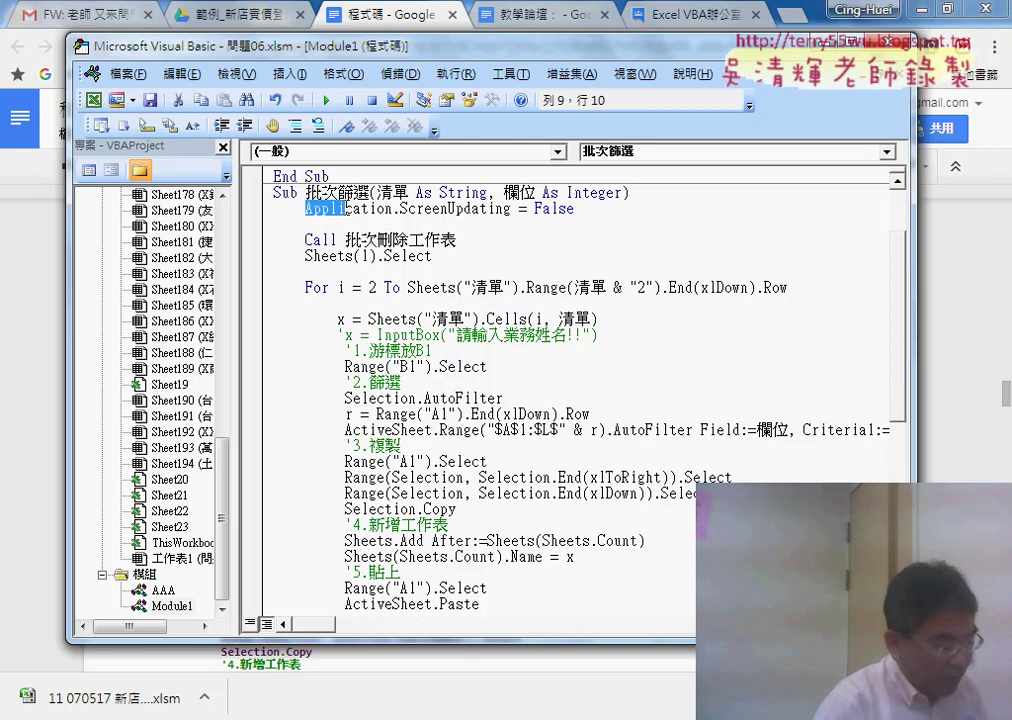
pyautogui.hotkey('ctrl', 'c')
pyautogui.click(339, 303)
pyautogui.hotkey('ctrl', 'v')
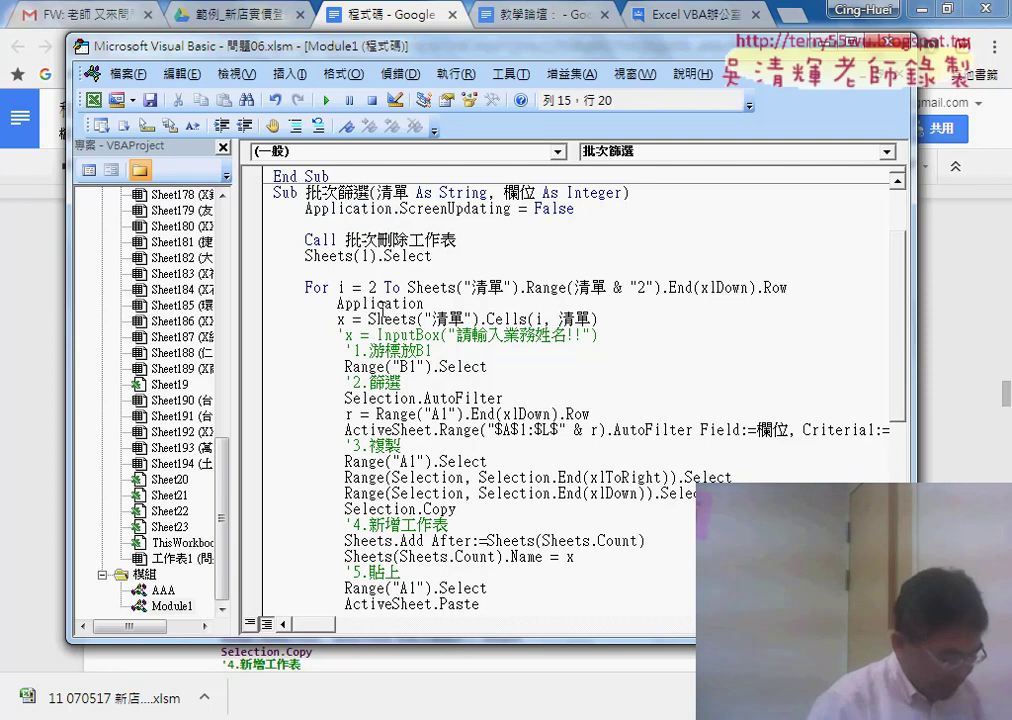
pyautogui.write('.s')
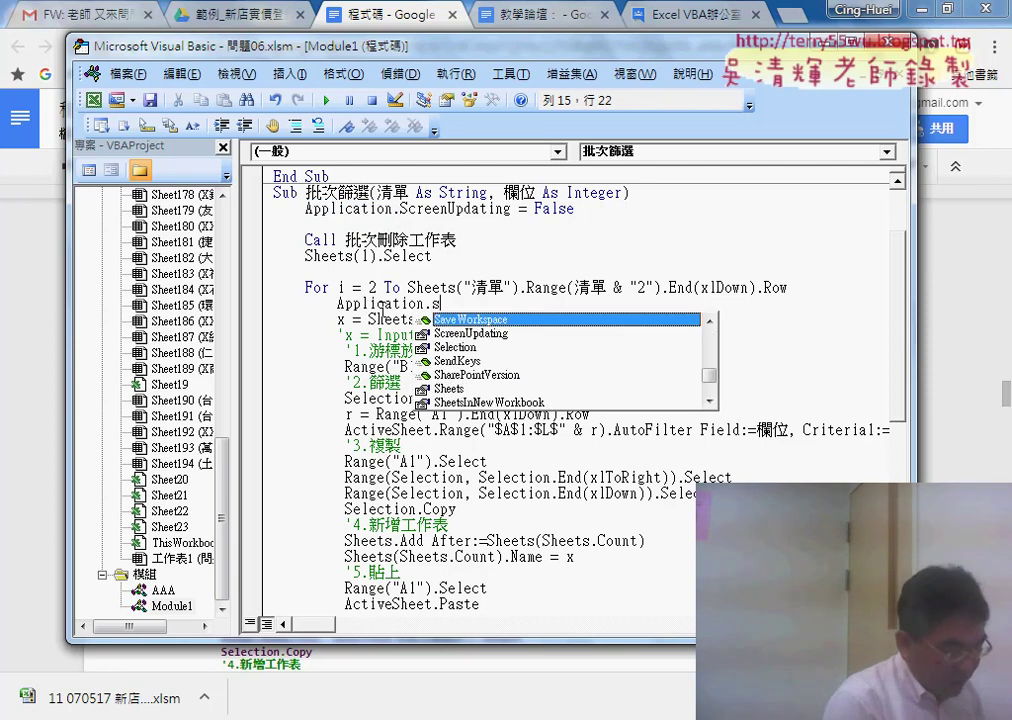
pyautogui.write('t')
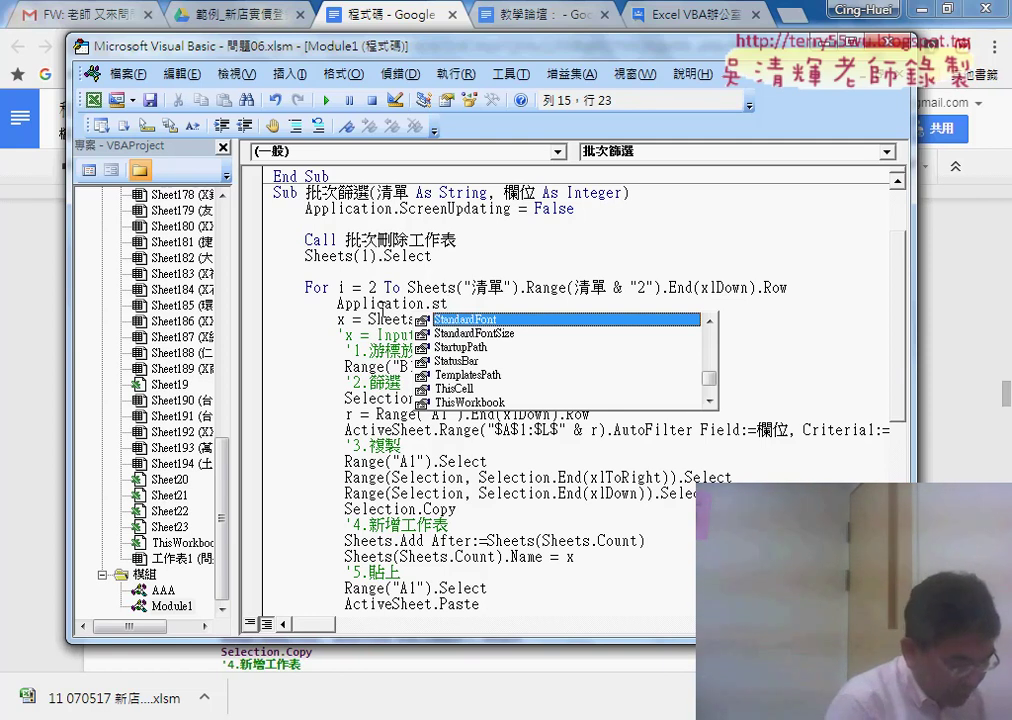
pyautogui.write('a')
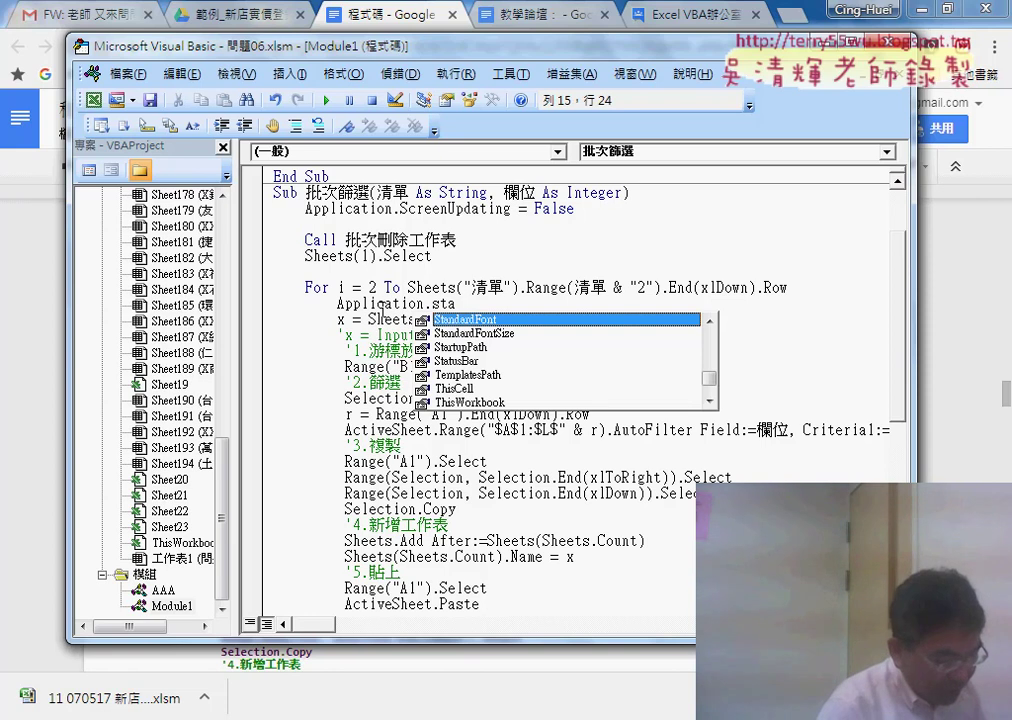
pyautogui.click(459, 368)
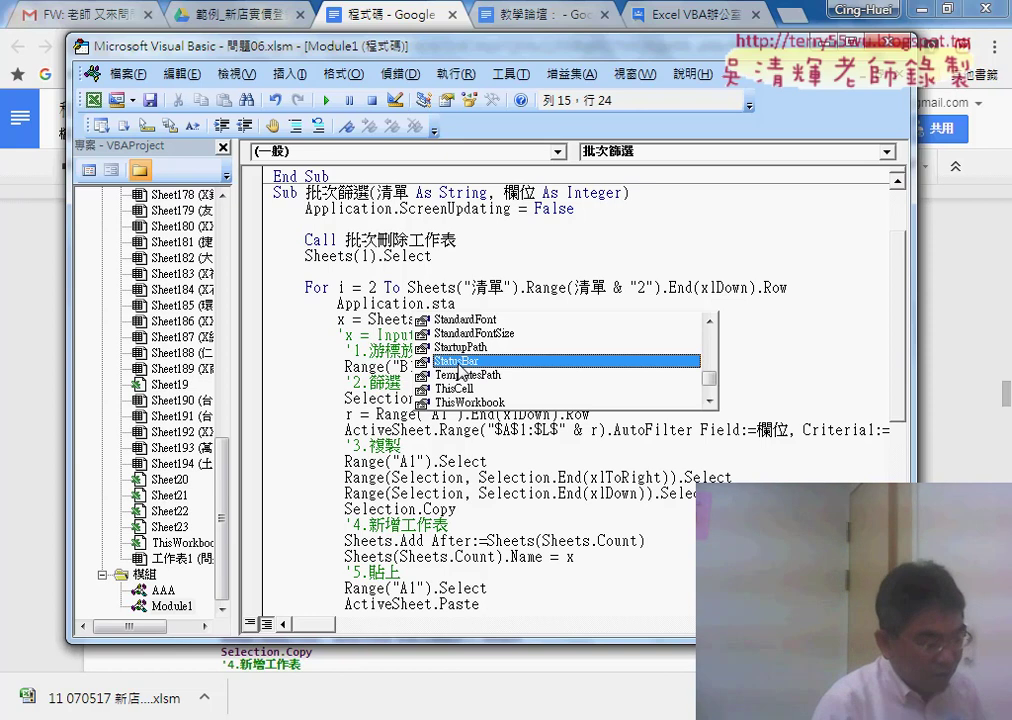
pyautogui.doubleClick(459, 366)
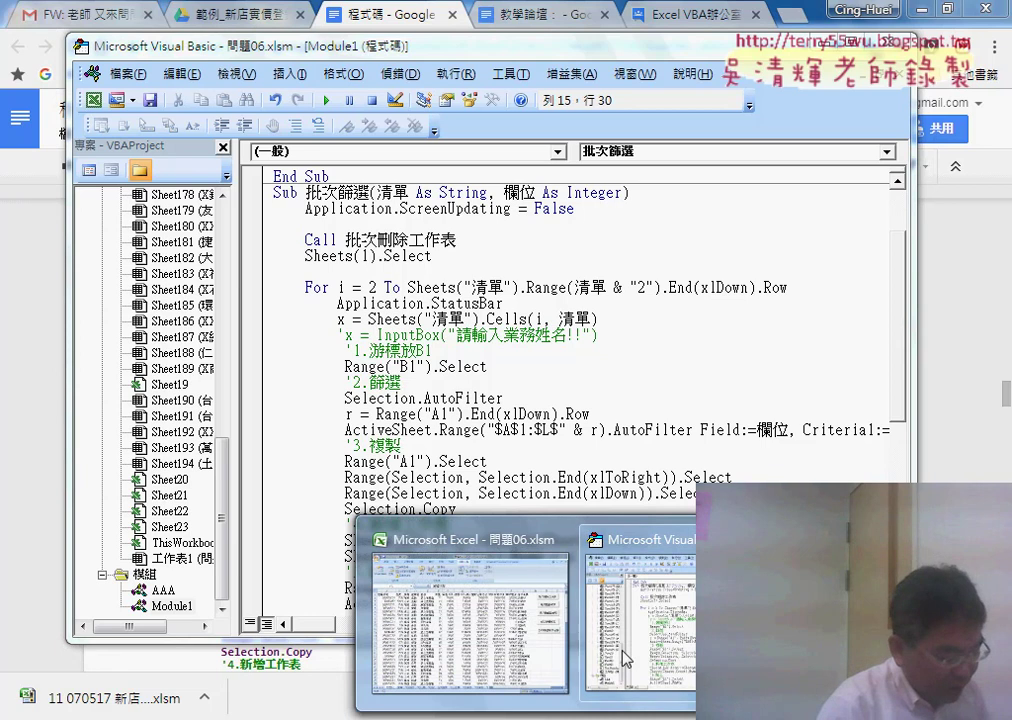
# Step: Glance at the worksheet, then switch to the Google Docs code notes
pyautogui.click(413, 640)
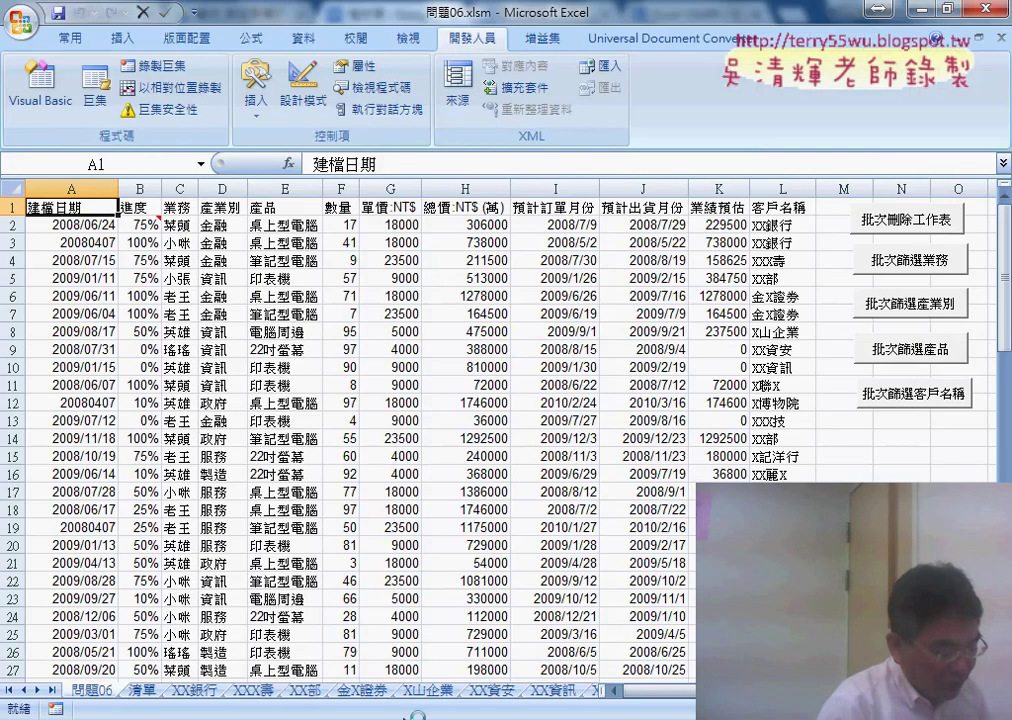
pyautogui.click(658, 545)
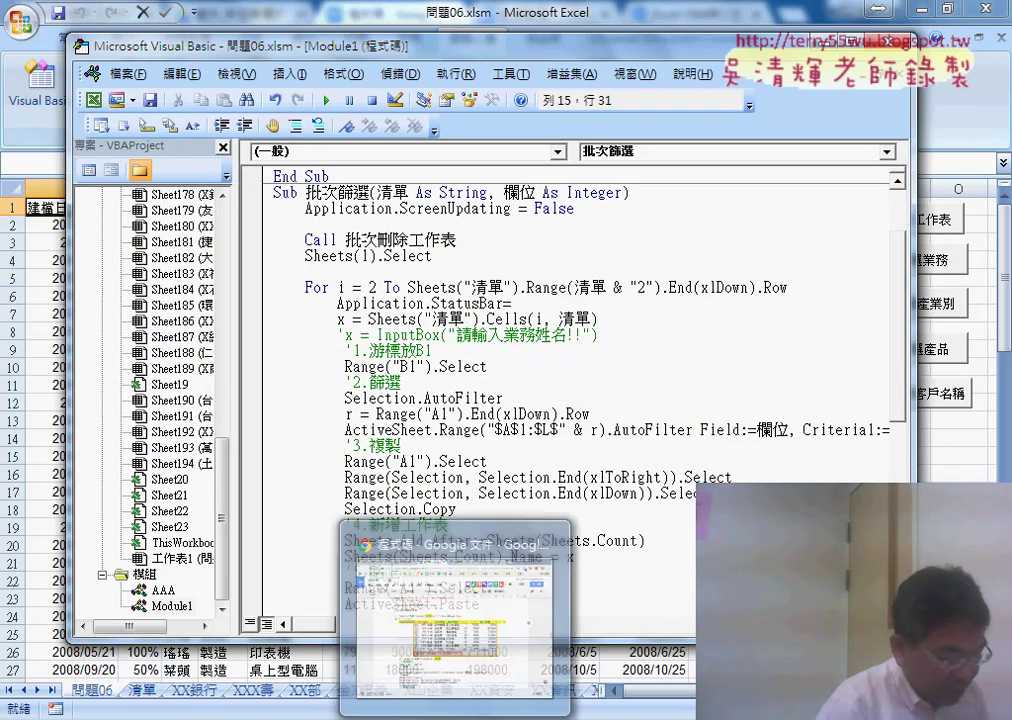
pyautogui.click(452, 600)
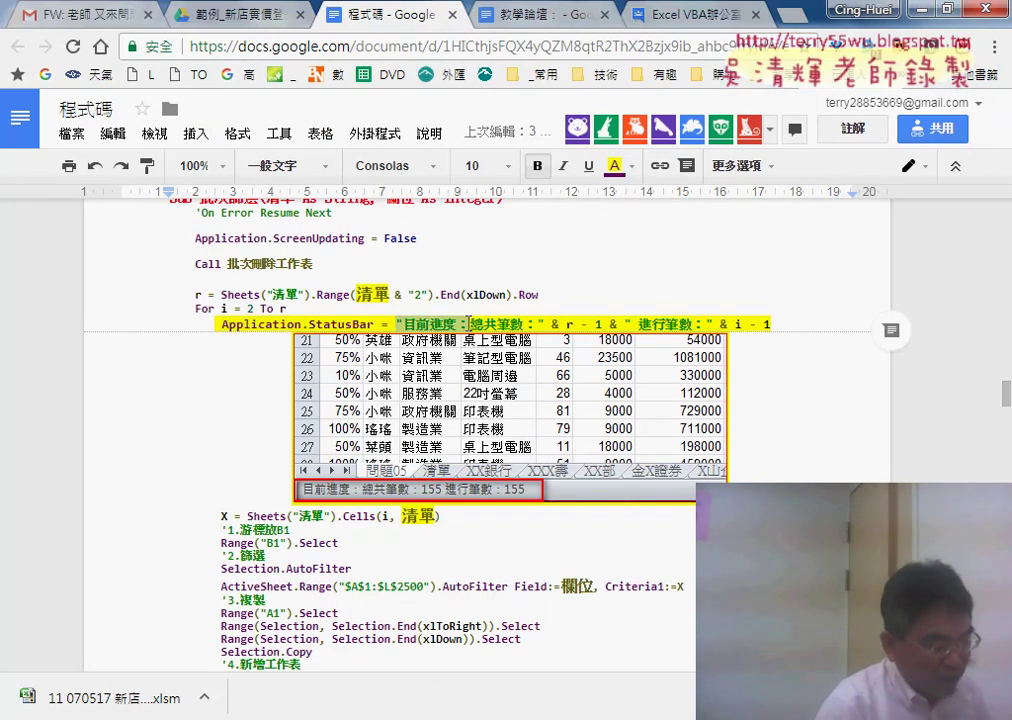
# Step: Copy the progress message from the Google Docs notes and paste it after Application.StatusBar =
pyautogui.moveTo(467, 323); pyautogui.dragTo(777, 325)
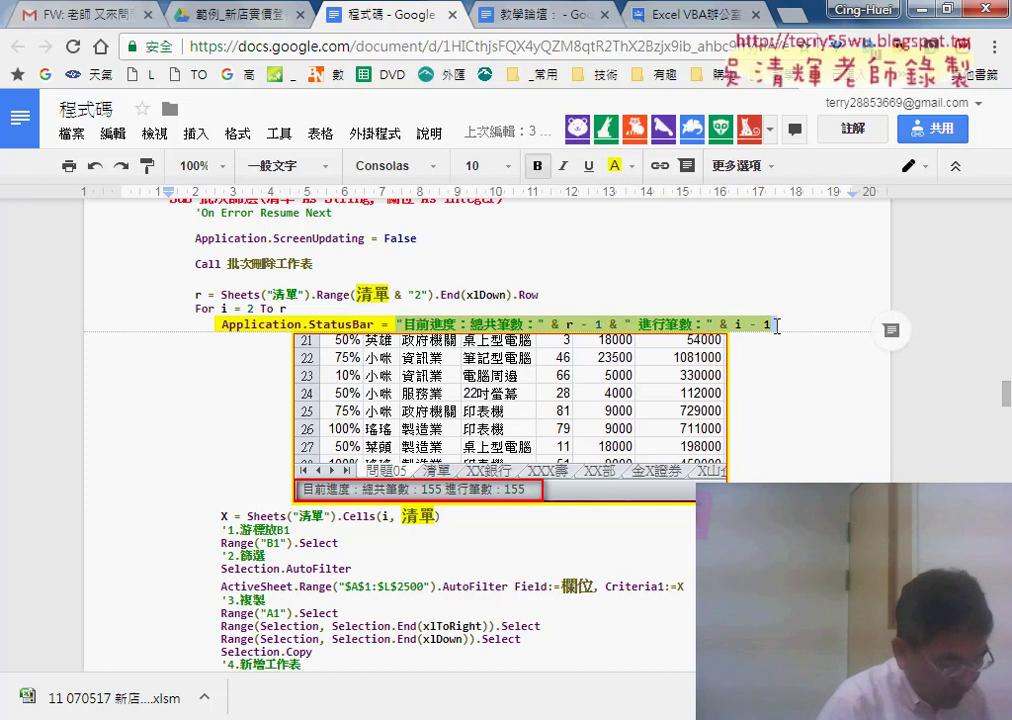
pyautogui.hotkey('alt', 'Tab')
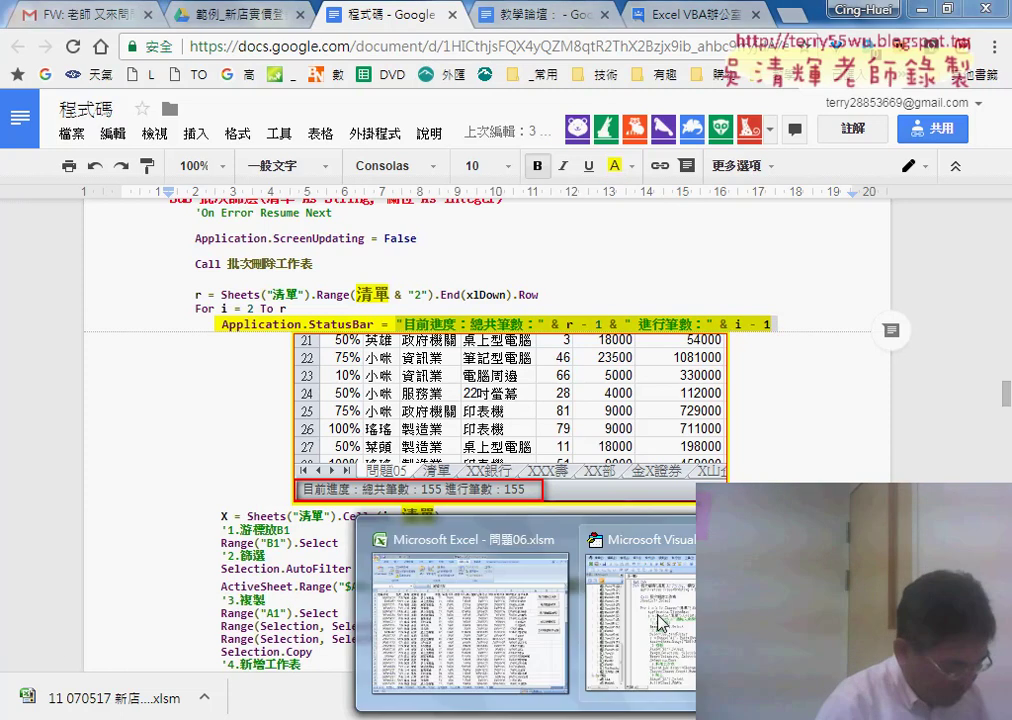
pyautogui.hotkey('ctrl', 'v')
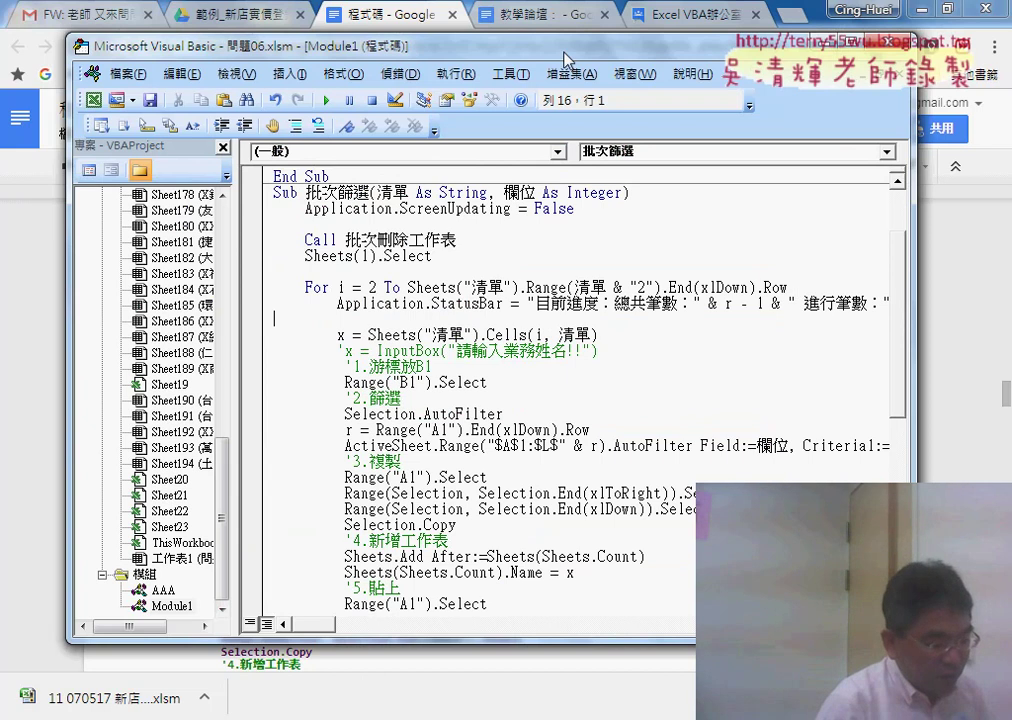
# Step: Shift and widen the VBA editor to reveal the full StatusBar line, highlighting its total label and r
pyautogui.moveTo(466, 44); pyautogui.dragTo(390, 43)
pyautogui.moveTo(834, 307); pyautogui.dragTo(970, 317)
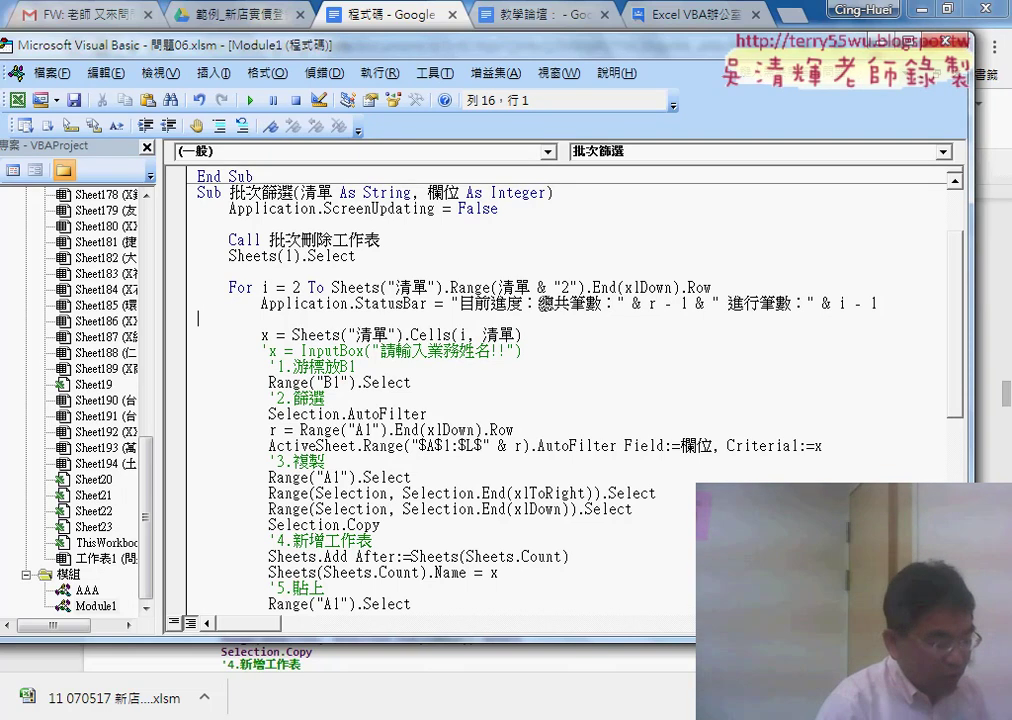
pyautogui.moveTo(538, 303); pyautogui.dragTo(617, 303)
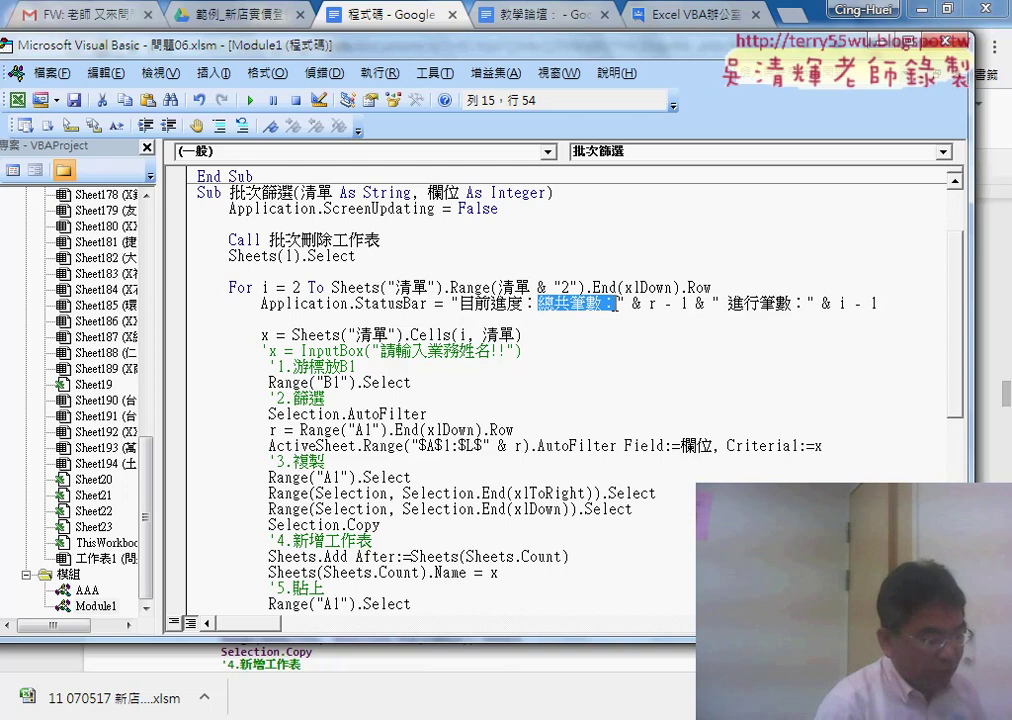
pyautogui.doubleClick(653, 303)
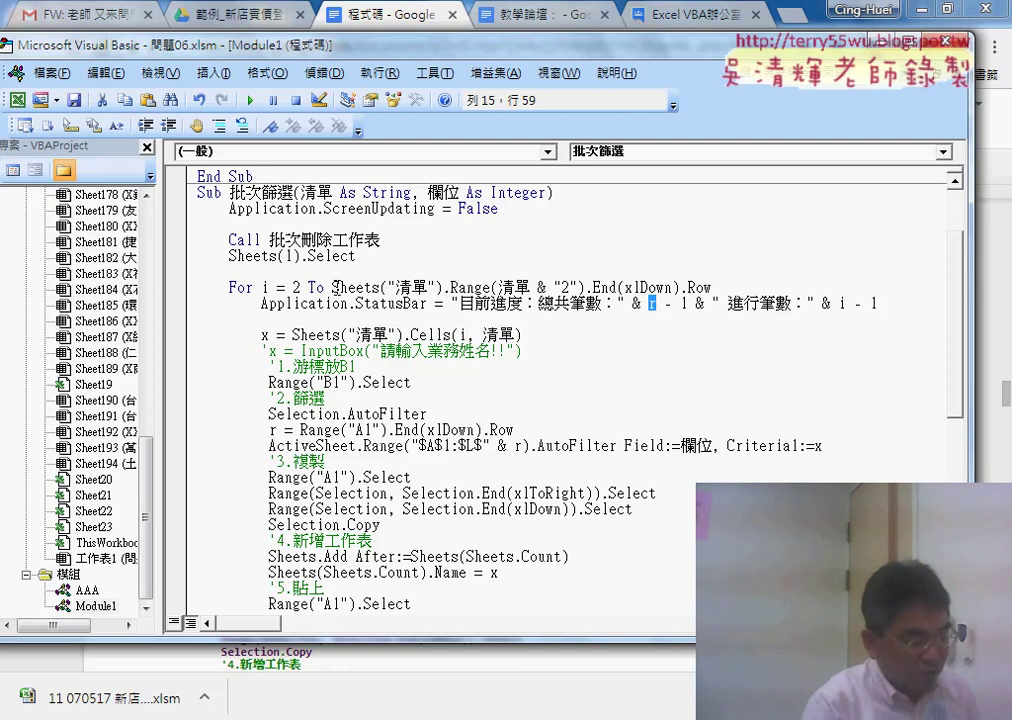
# Step: Insert a new r= line above the For loop, dismissing the compile-error message
pyautogui.moveTo(335, 288); pyautogui.dragTo(712, 289)
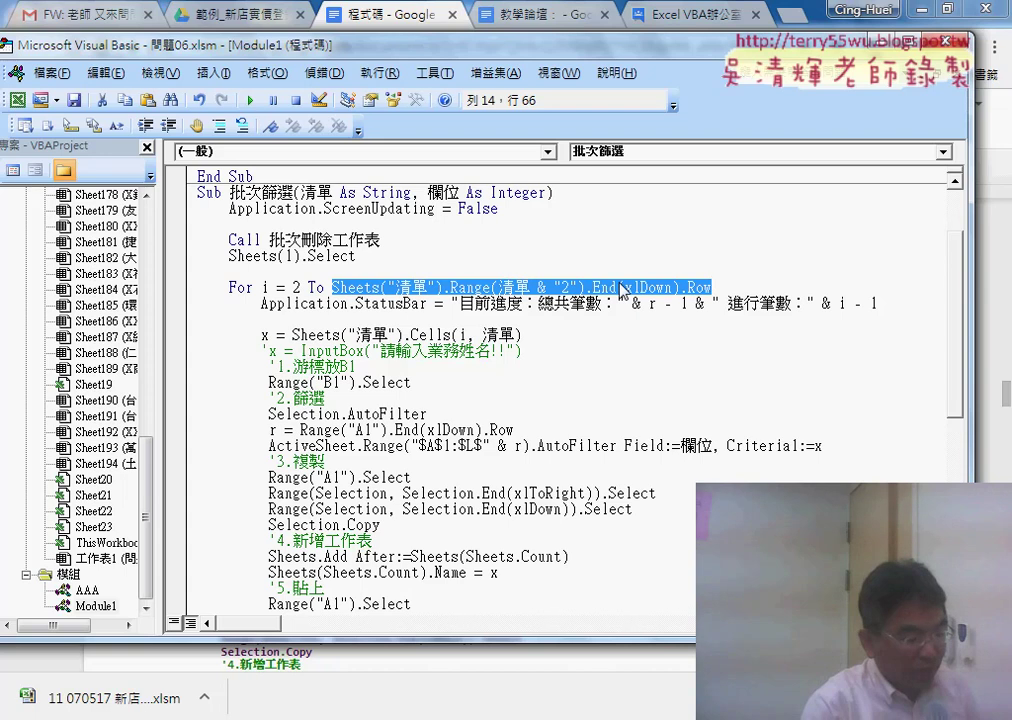
pyautogui.click(733, 287)
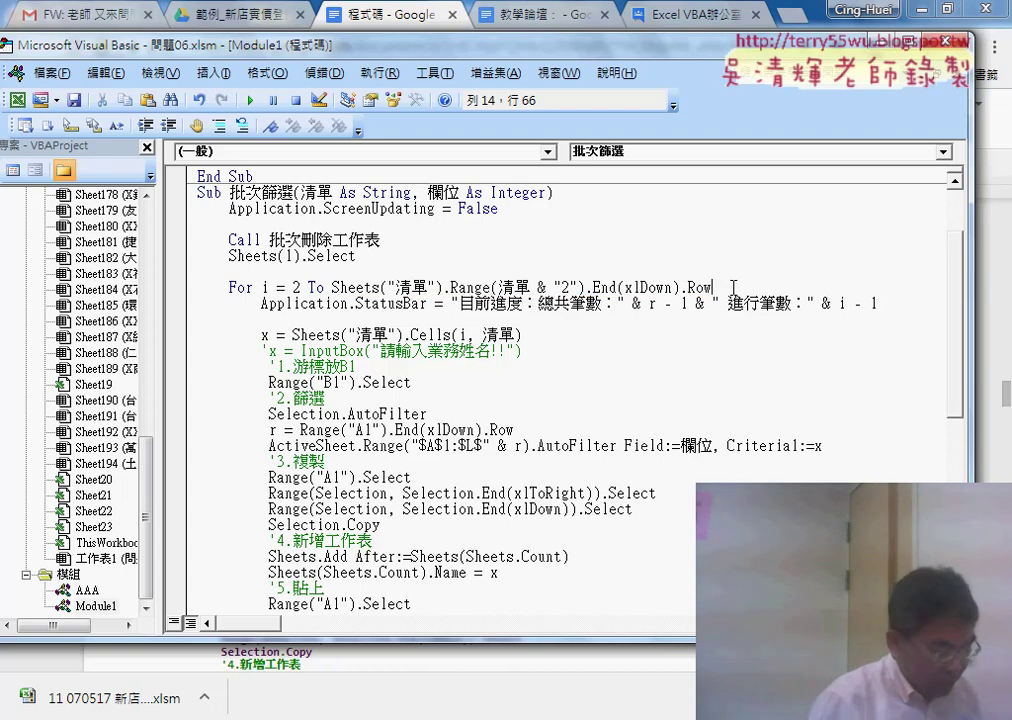
pyautogui.press('Up')
pyautogui.press('Return')
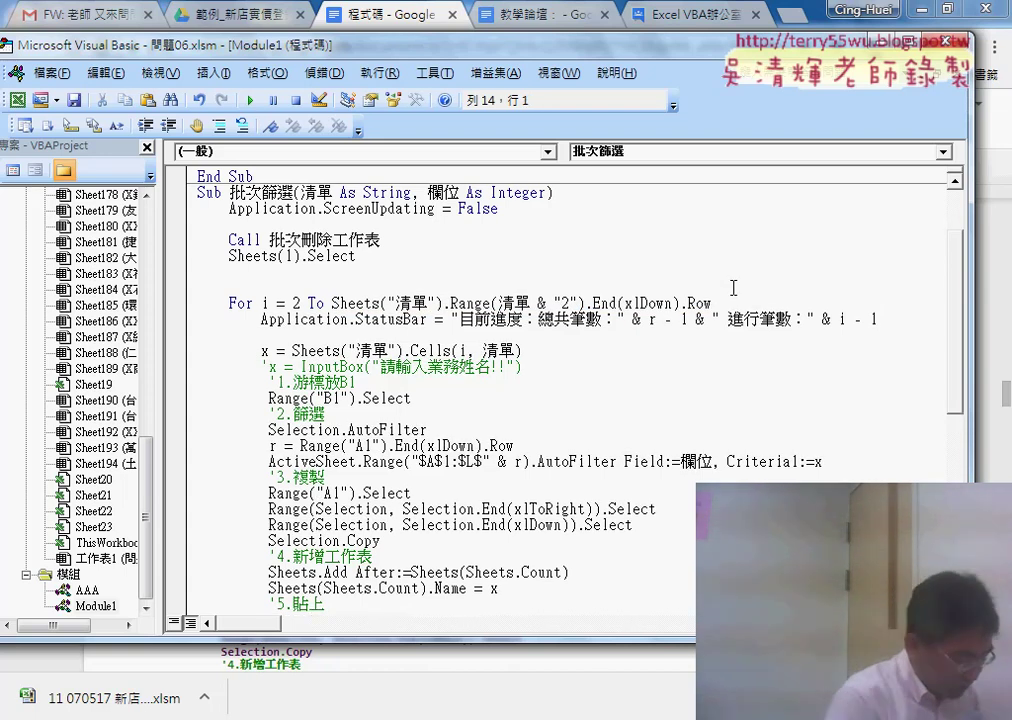
pyautogui.press('Tab')
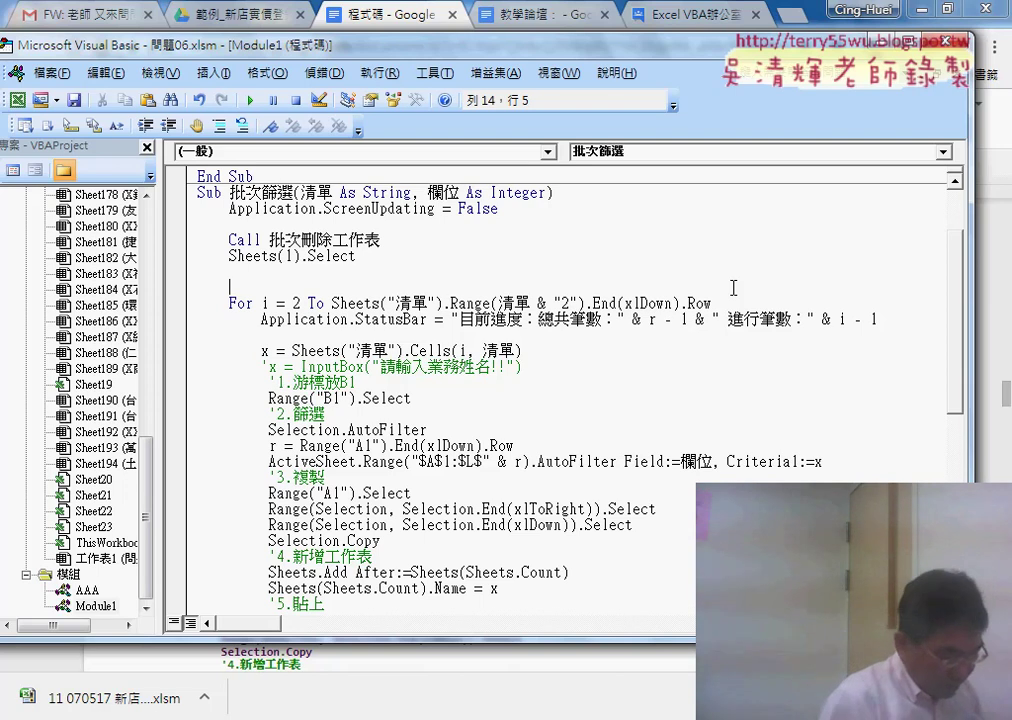
pyautogui.write('r=')
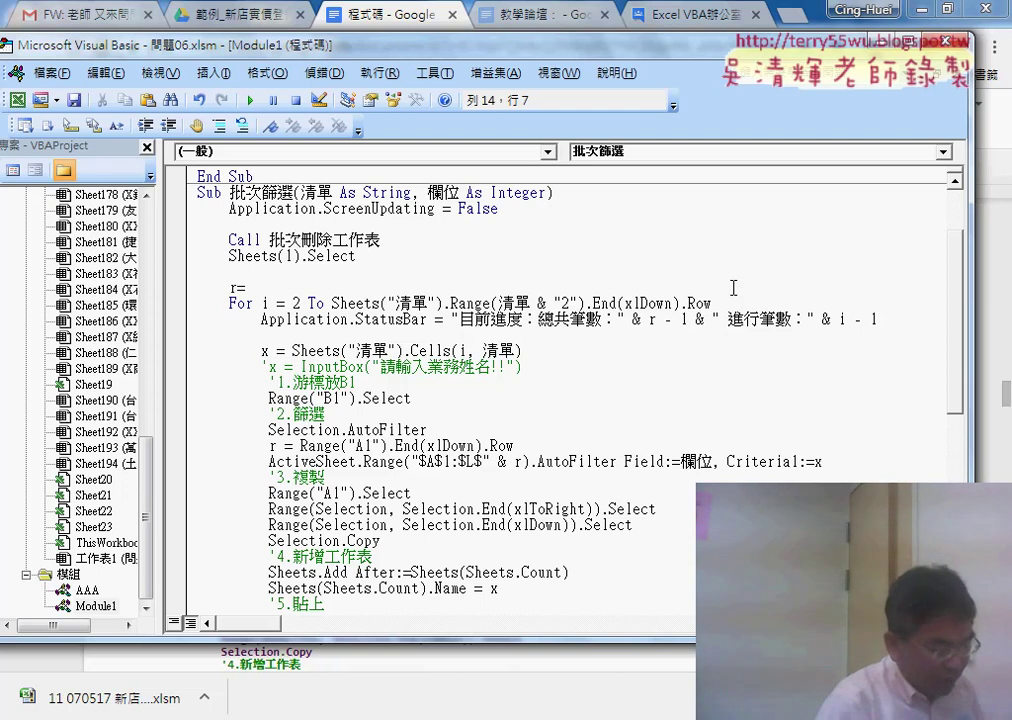
pyautogui.click(336, 302)
pyautogui.press('Return')
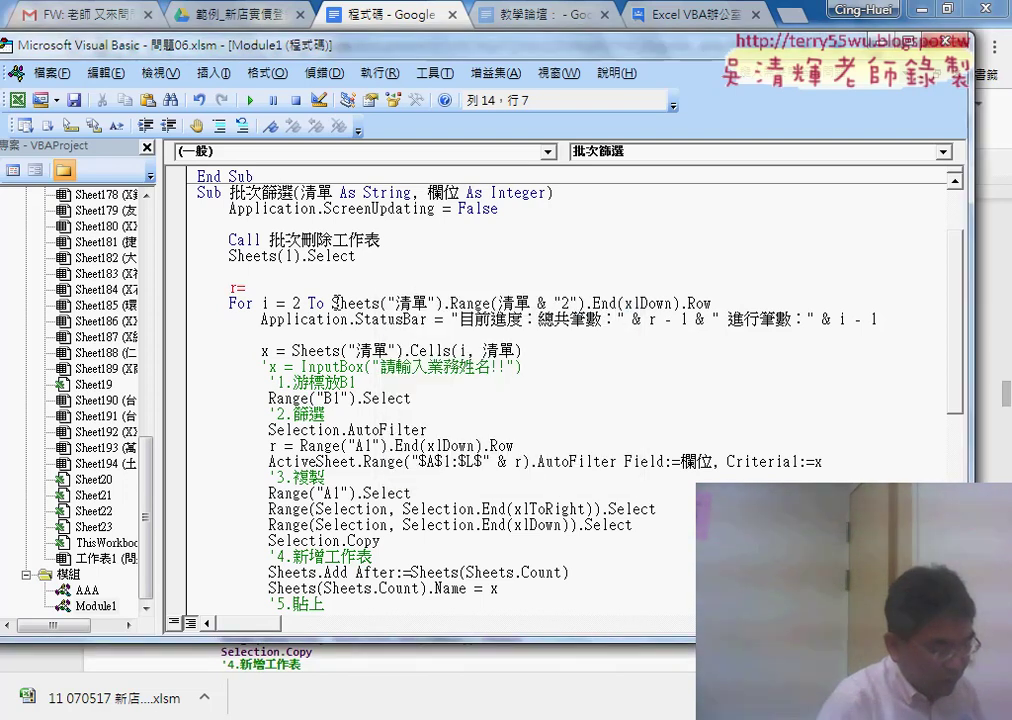
# Step: Move the Sheets("清單")…End(xlDown).Row expression onto the r line and make the loop For i = 2 To r
pyautogui.moveTo(334, 302); pyautogui.dragTo(711, 302)
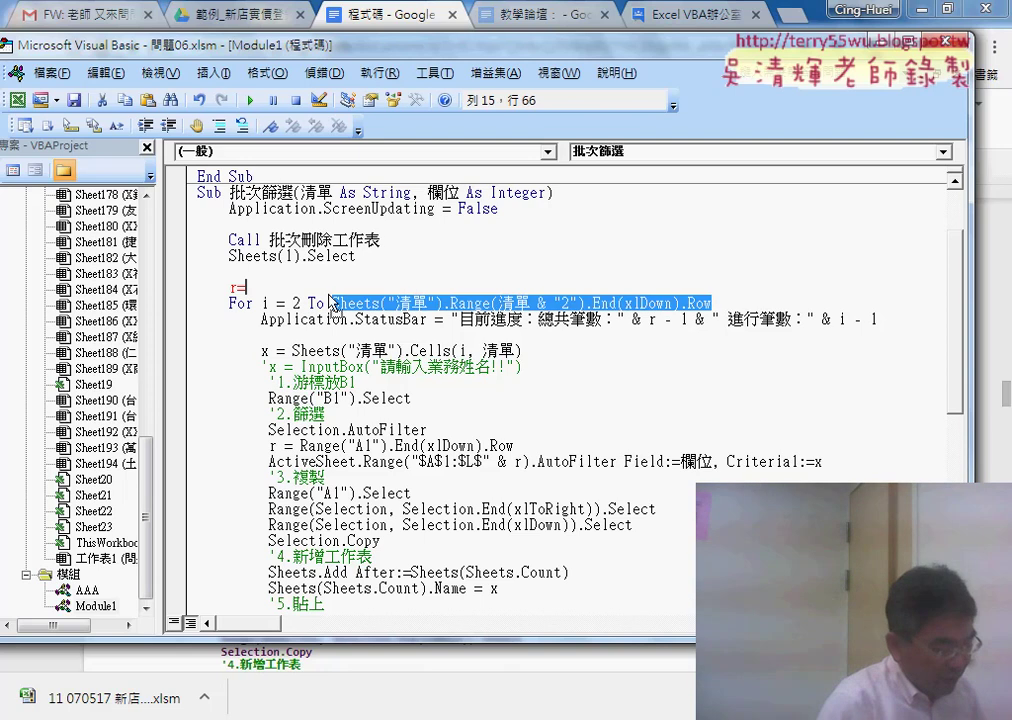
pyautogui.hotkey('ctrl', 'x')
pyautogui.press('Up')
pyautogui.hotkey('ctrl', 'v')
pyautogui.click(375, 303)
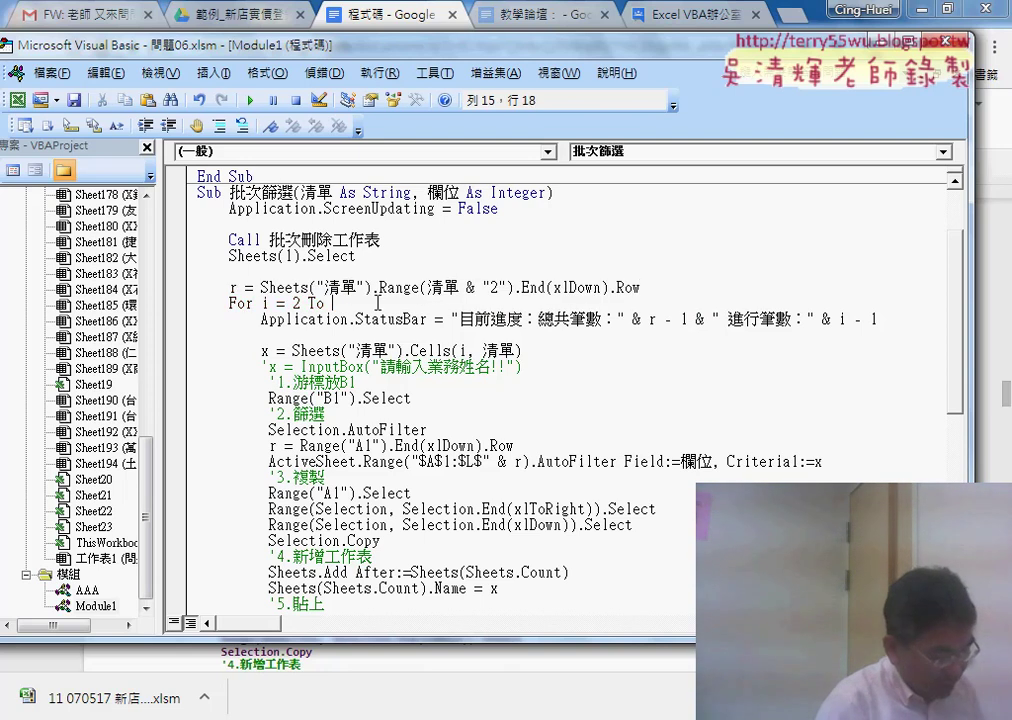
pyautogui.write('r')
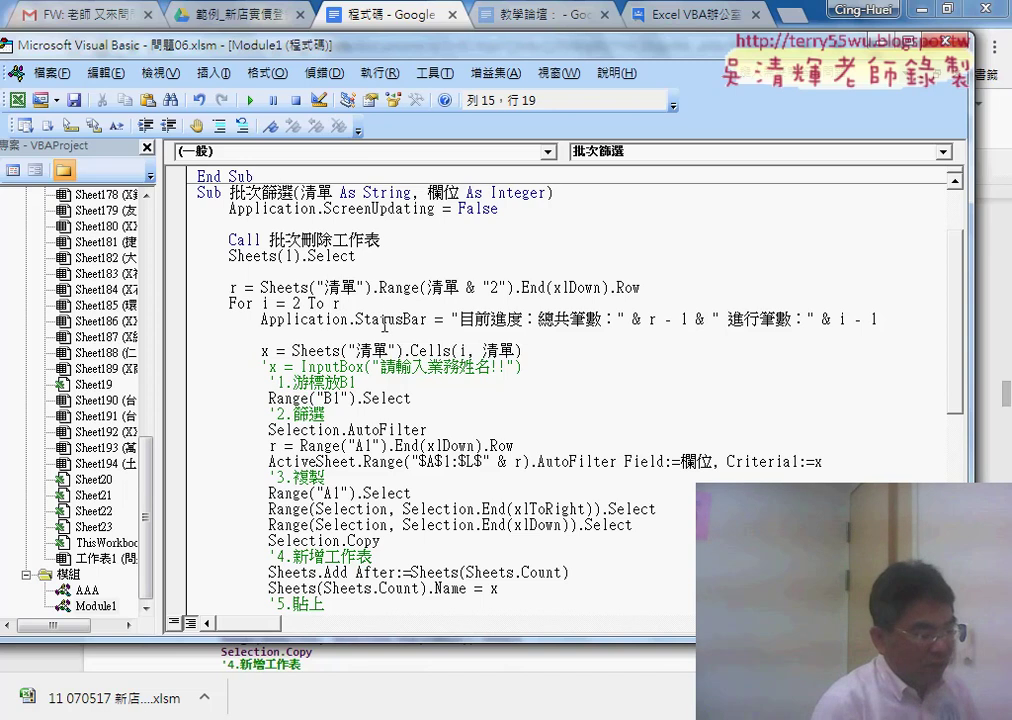
pyautogui.click(397, 350)
pyautogui.moveTo(260, 287); pyautogui.dragTo(372, 290)
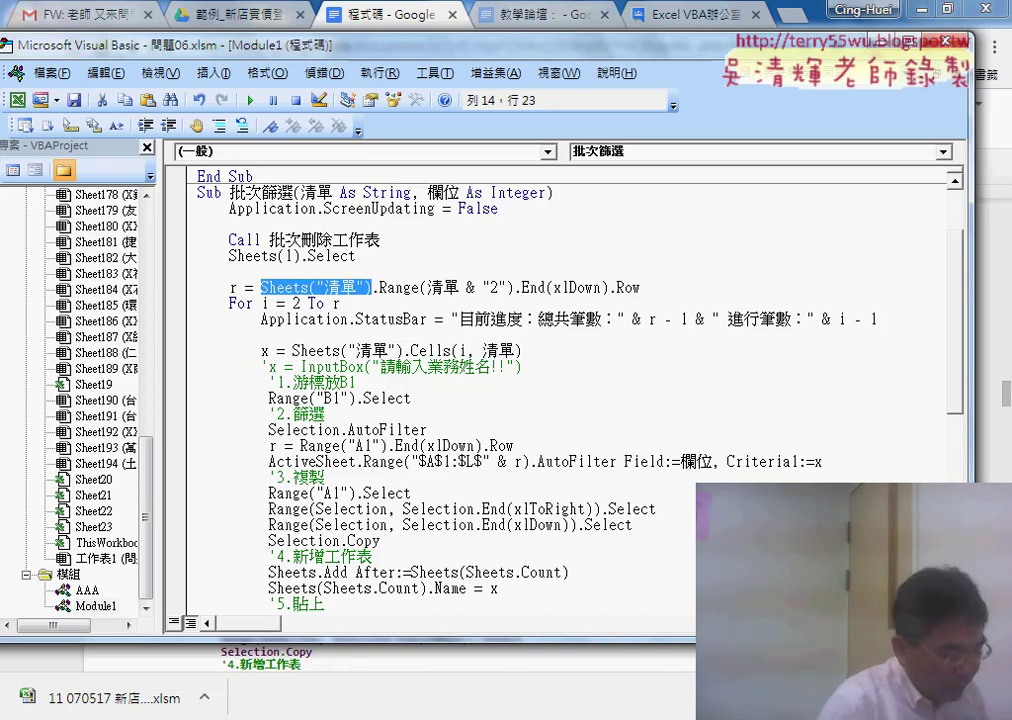
pyautogui.click(480, 490)
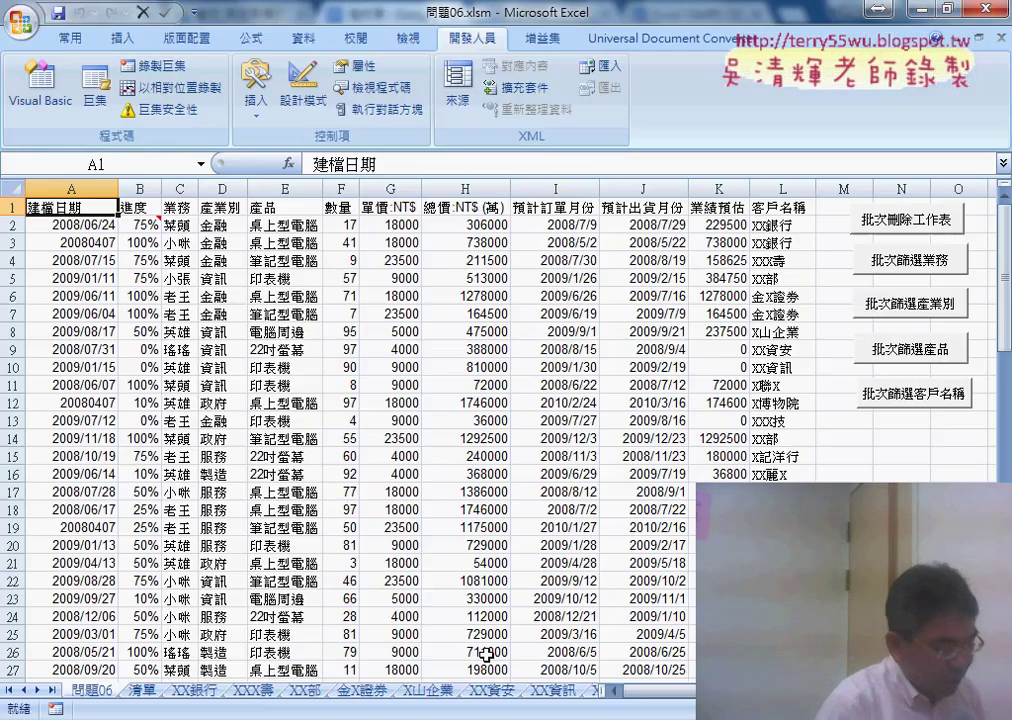
# Step: On the 清單 sheet, jump down from A2 to confirm the list ends at A7, then return to the code
pyautogui.click(150, 692)
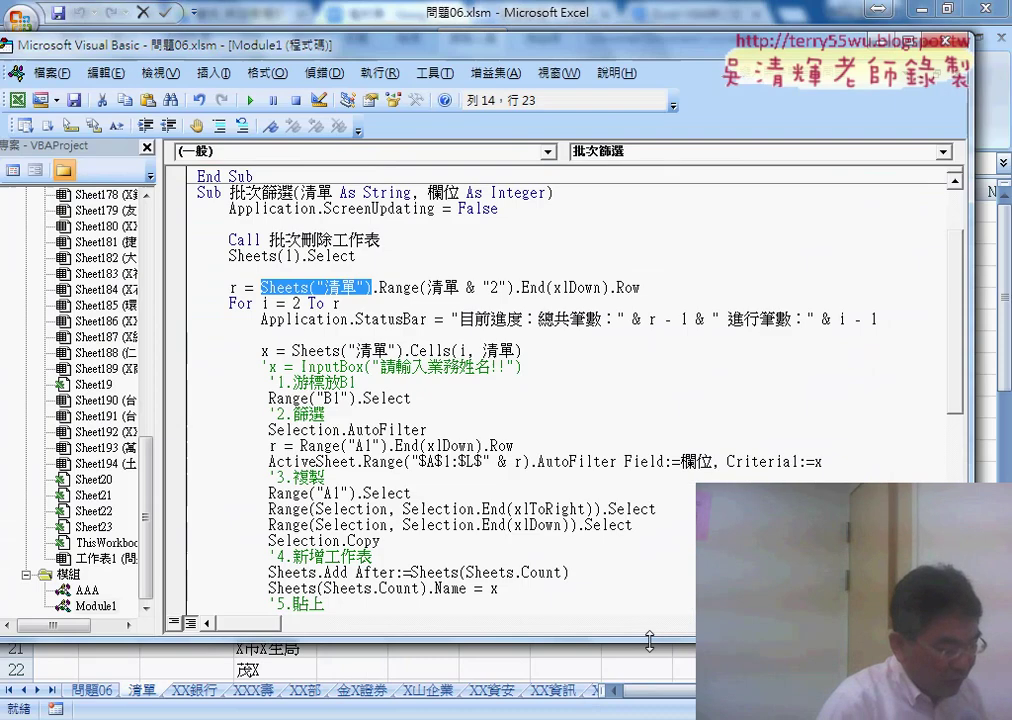
pyautogui.click(512, 518)
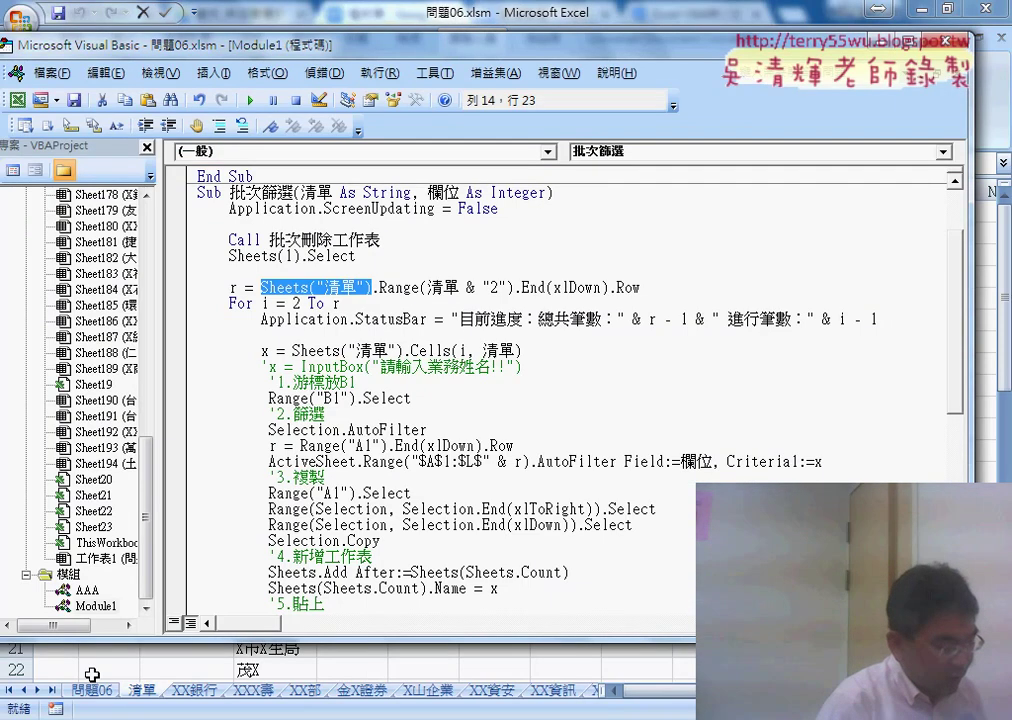
pyautogui.click(143, 693)
pyautogui.click(53, 232)
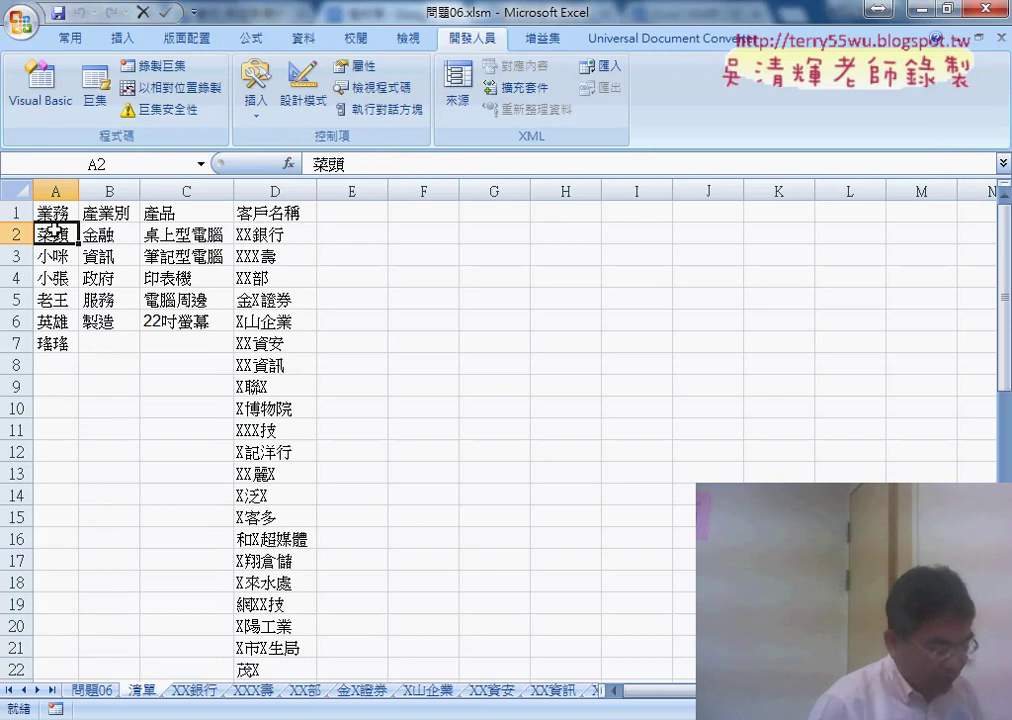
pyautogui.hotkey('ctrl', 'Down')
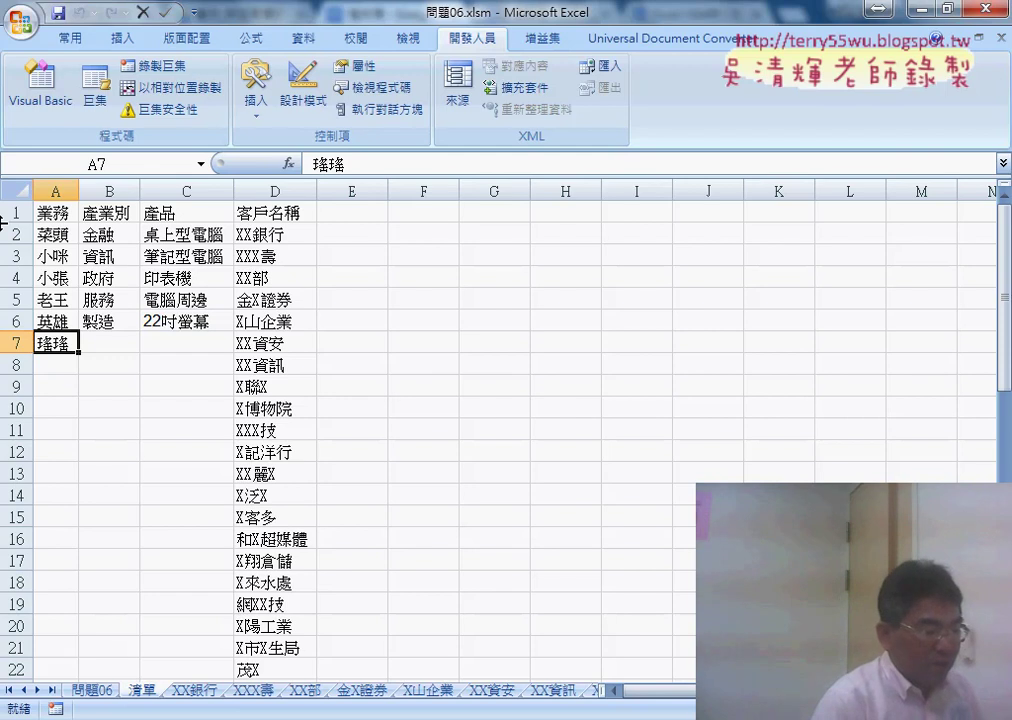
pyautogui.click(13, 212)
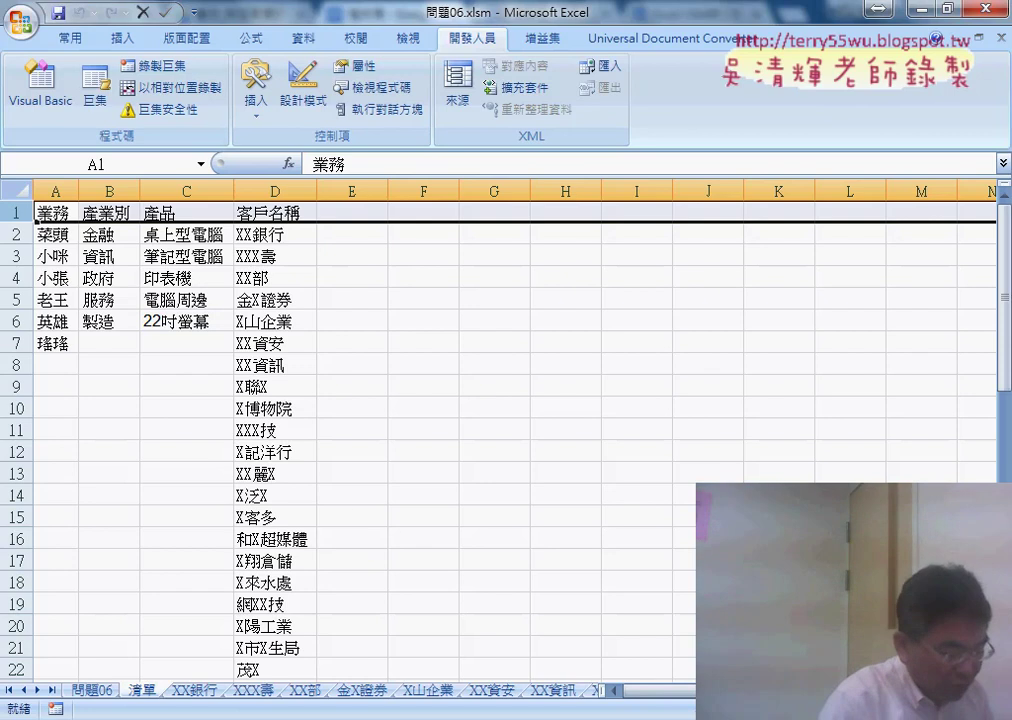
pyautogui.click(665, 543)
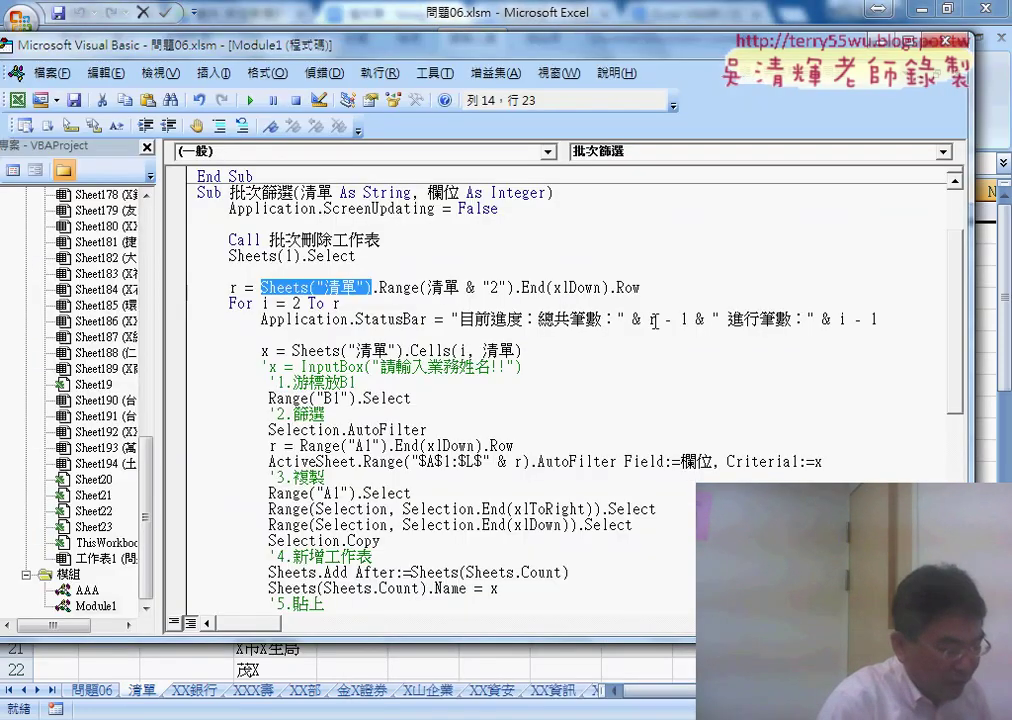
# Step: Walk through the StatusBar line's r - 1, counter i and loop start 2, then return to Excel
pyautogui.moveTo(664, 320); pyautogui.dragTo(690, 320)
pyautogui.moveTo(430, 48)
pyautogui.mouseDown()
pyautogui.moveTo(489, 279)
pyautogui.moveTo(432, 75)
pyautogui.mouseUp()
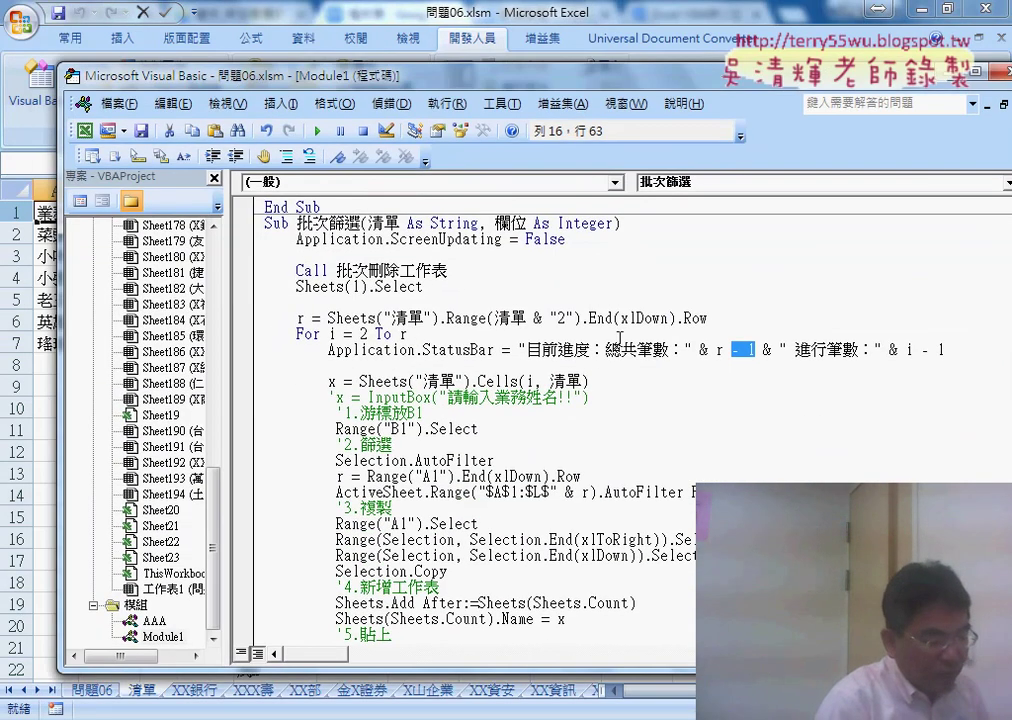
pyautogui.click(907, 350)
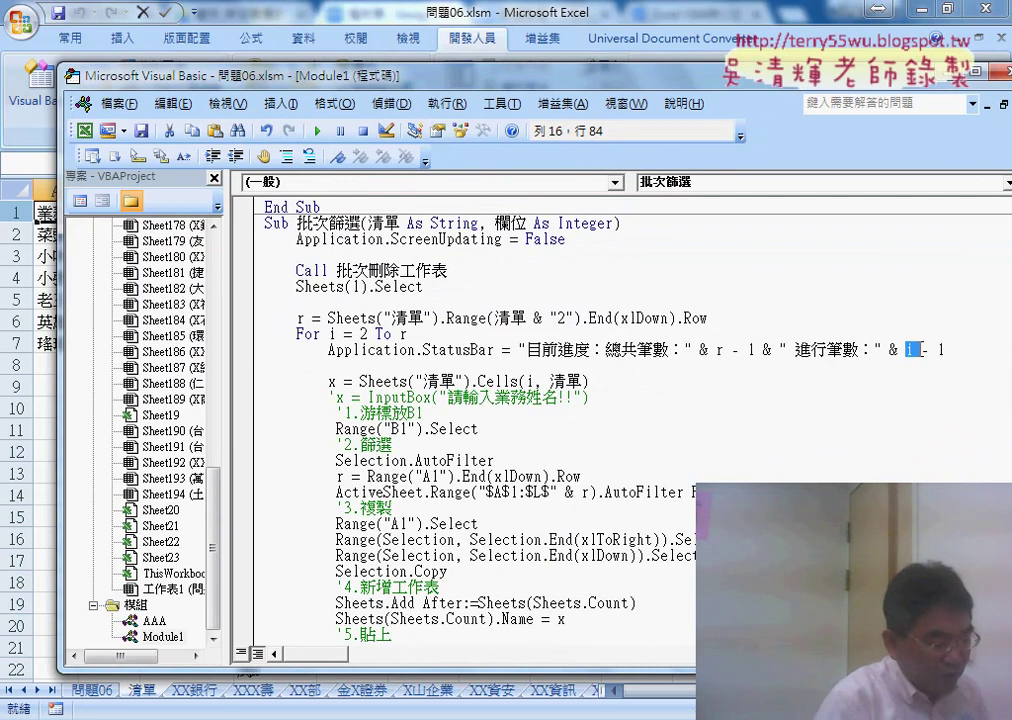
pyautogui.doubleClick(363, 334)
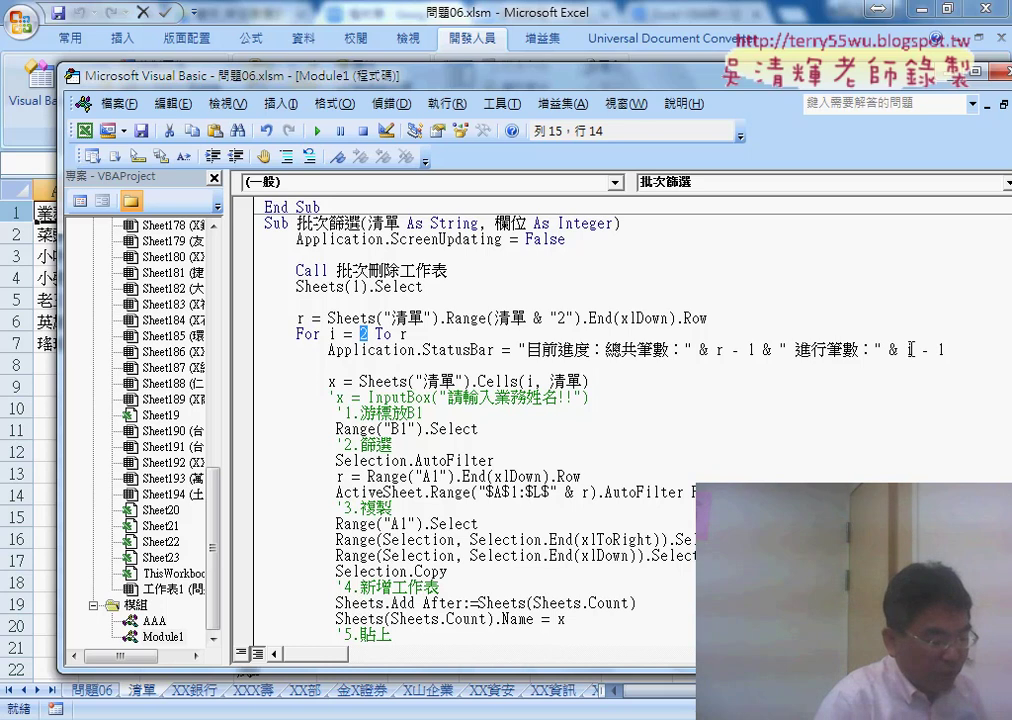
pyautogui.doubleClick(909, 350)
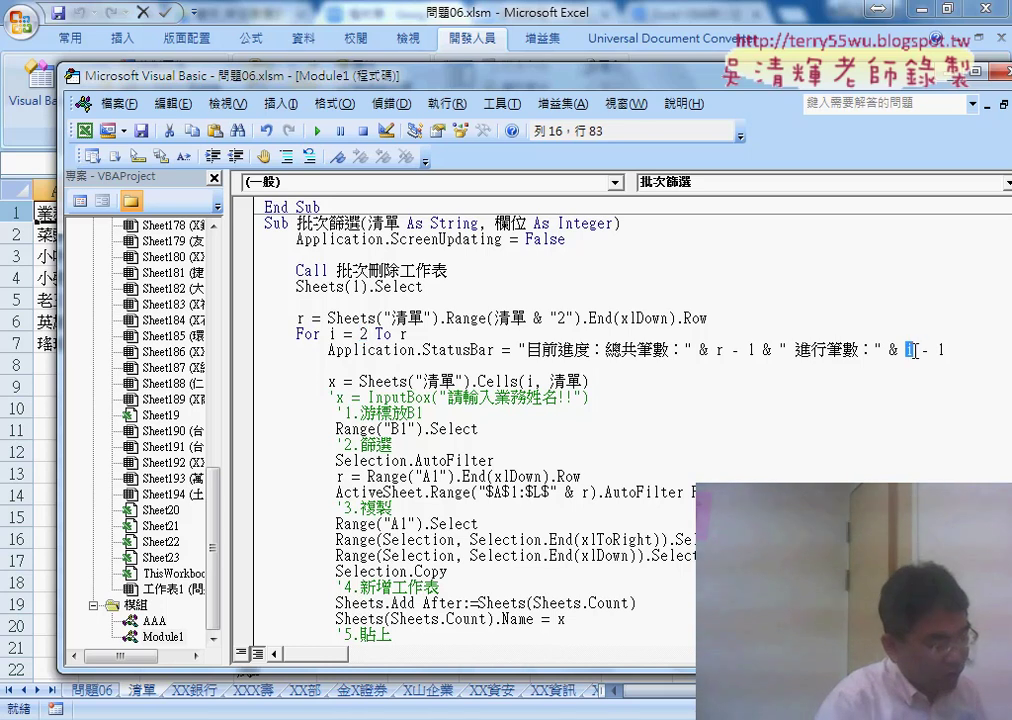
pyautogui.moveTo(913, 350); pyautogui.dragTo(947, 351)
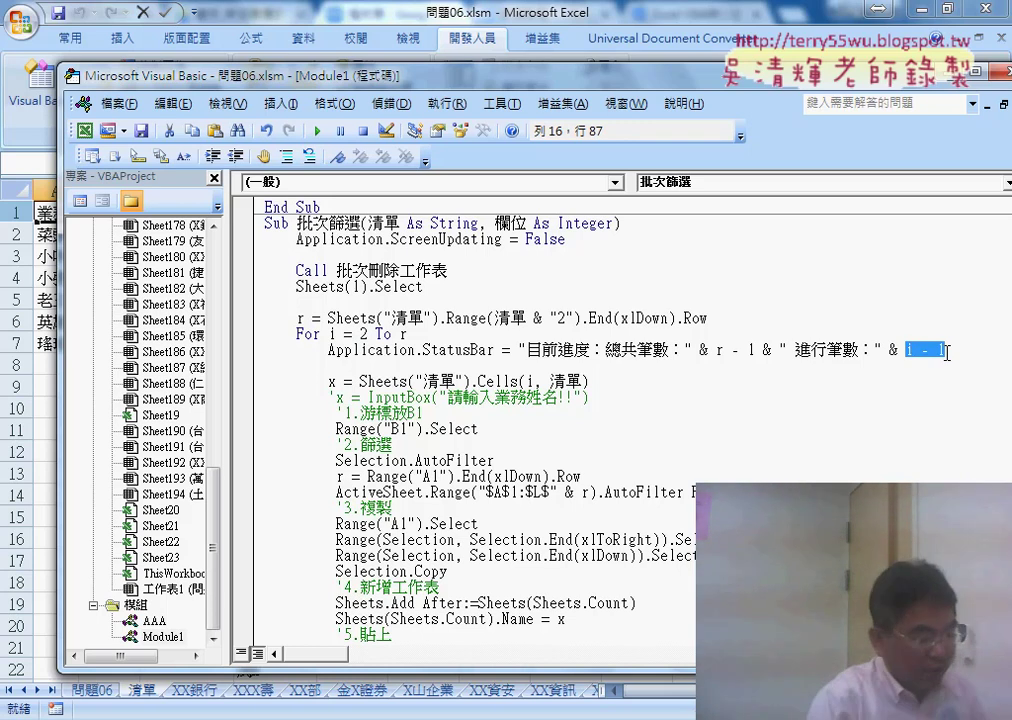
pyautogui.moveTo(330, 350); pyautogui.dragTo(967, 354)
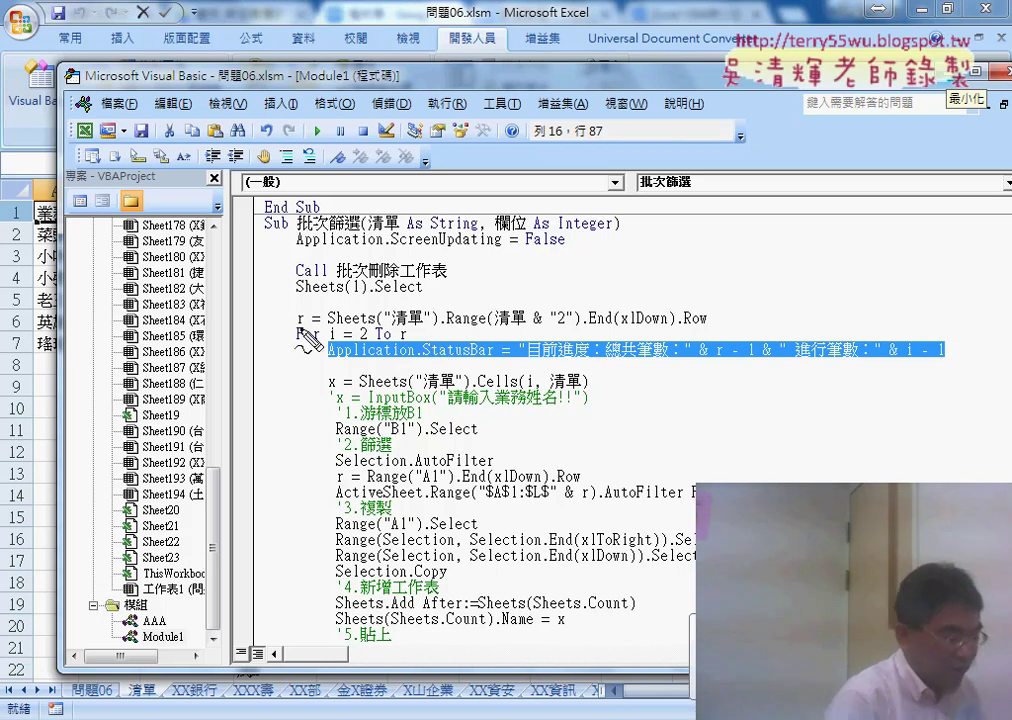
pyautogui.moveTo(588, 358); pyautogui.dragTo(852, 378)
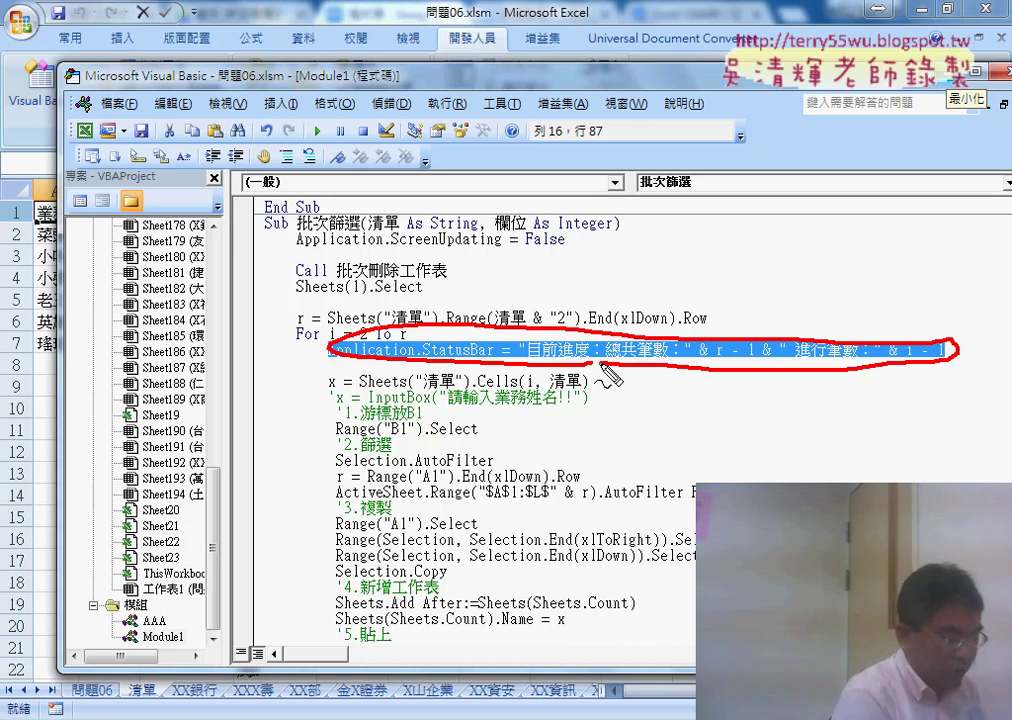
pyautogui.press('Escape')
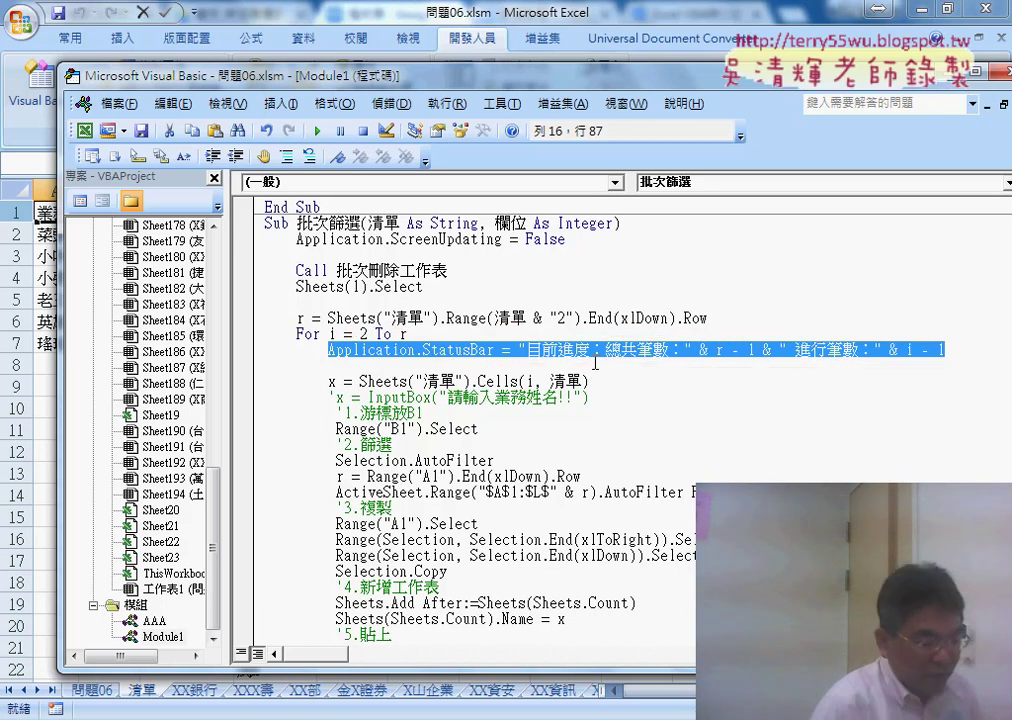
pyautogui.hotkey('alt', 'F11')
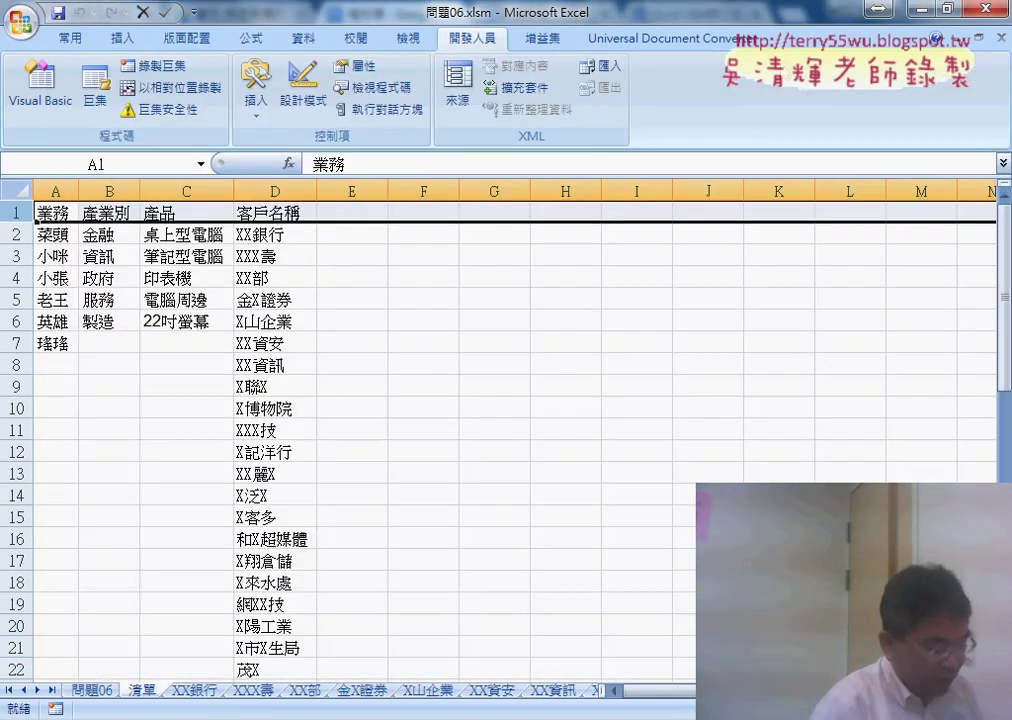
# Step: On 問題06, run the salesperson, industry, product and customer splits, then rerun salesperson and industry
pyautogui.click(100, 690)
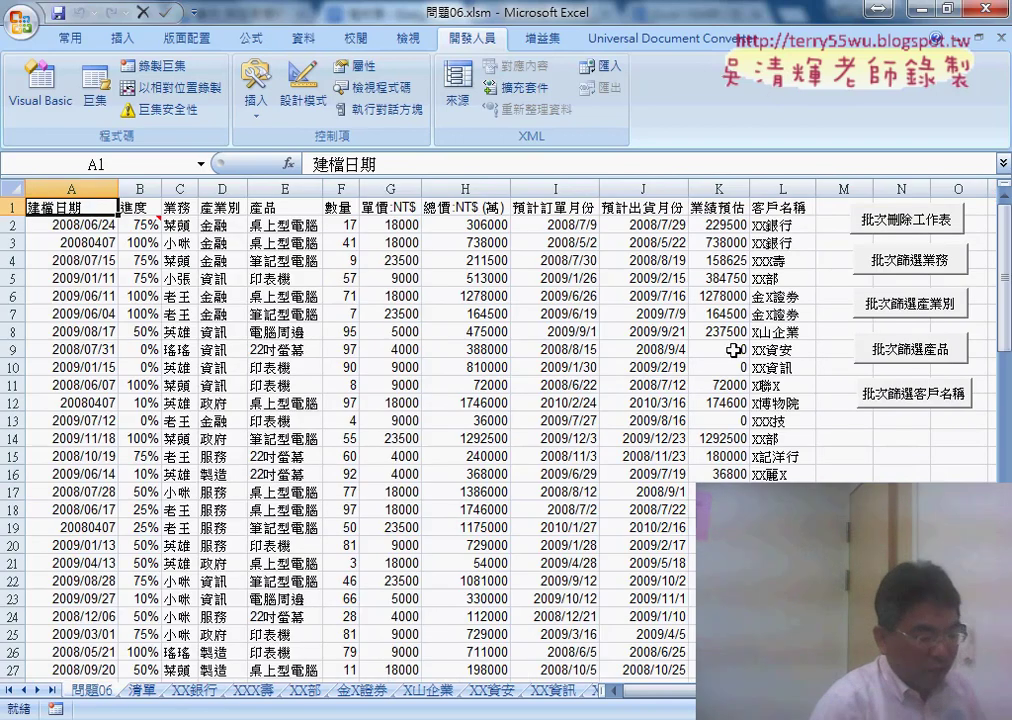
pyautogui.click(922, 262)
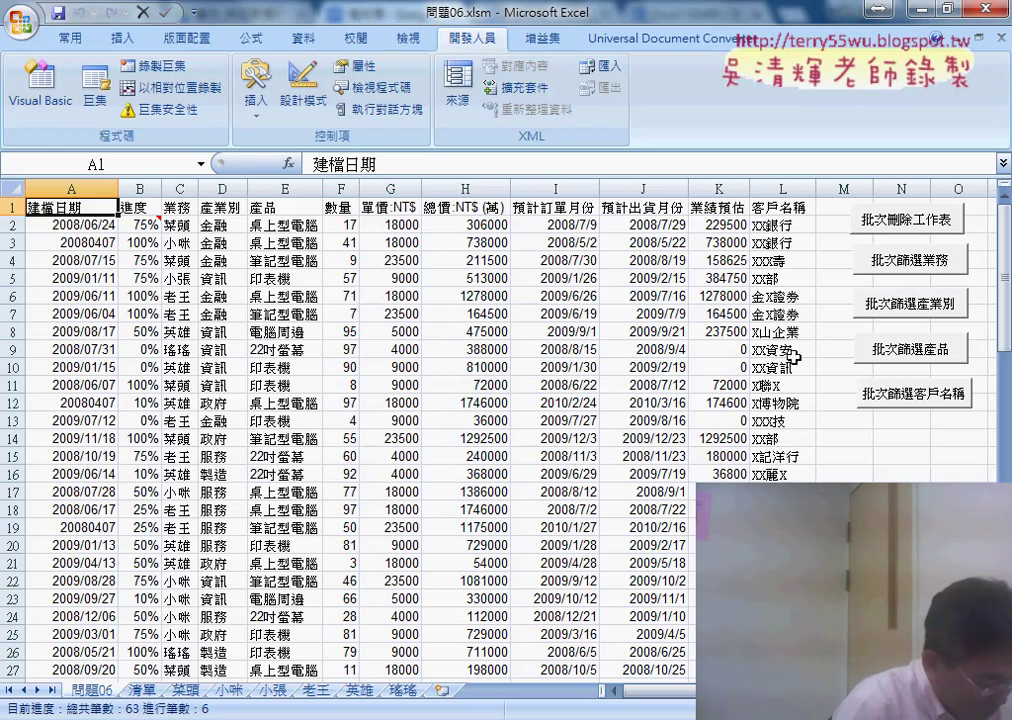
pyautogui.click(911, 317)
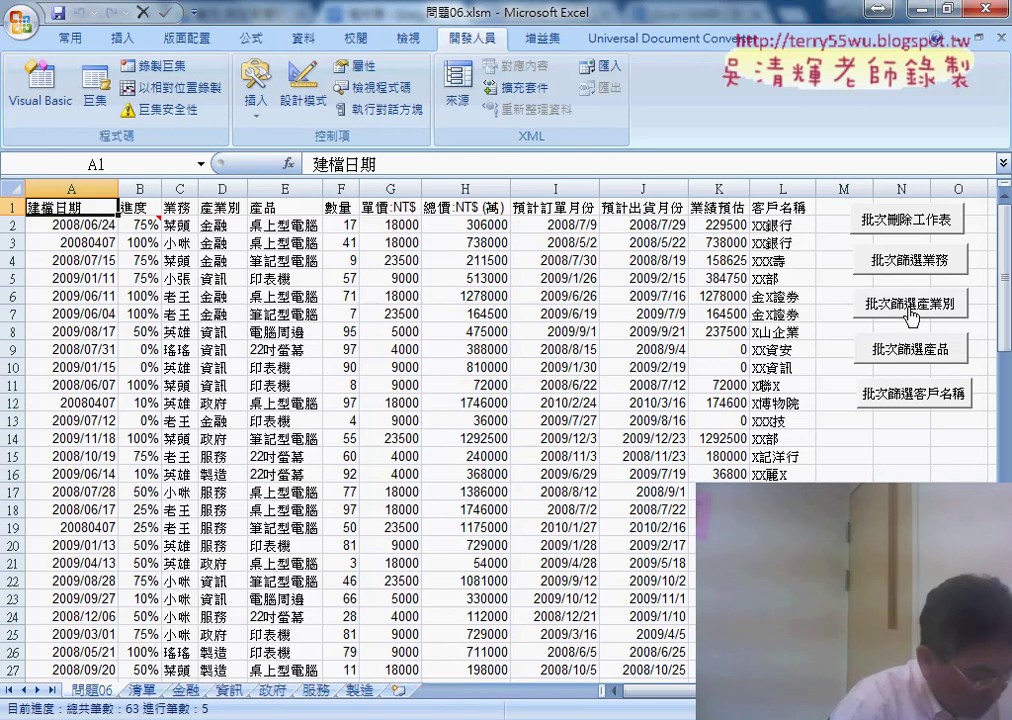
pyautogui.click(907, 352)
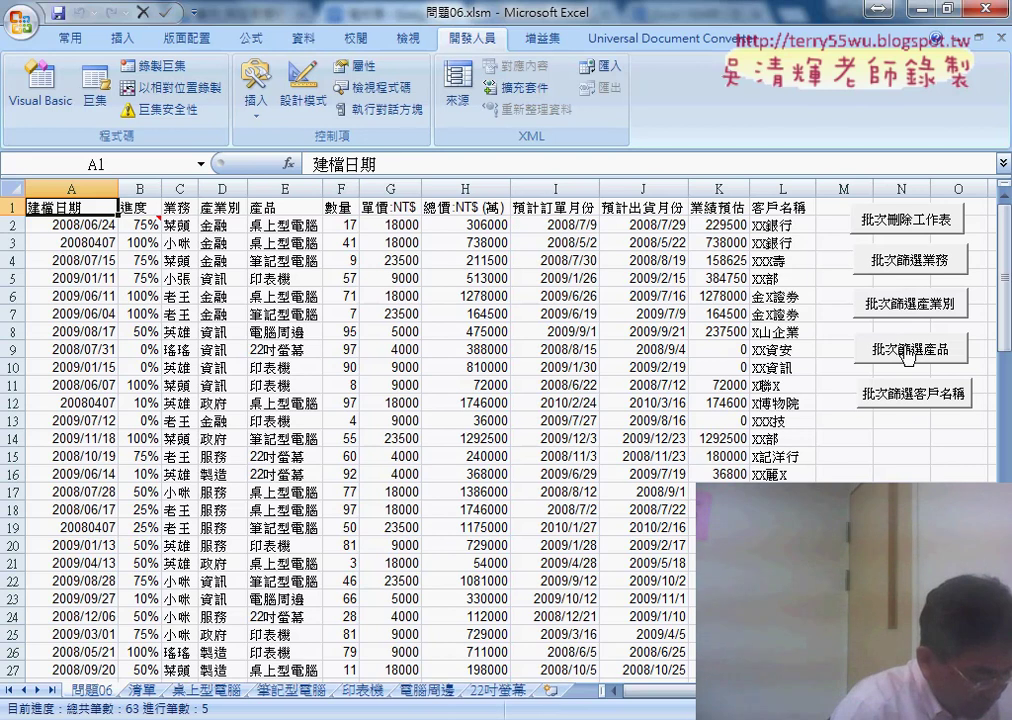
pyautogui.click(913, 392)
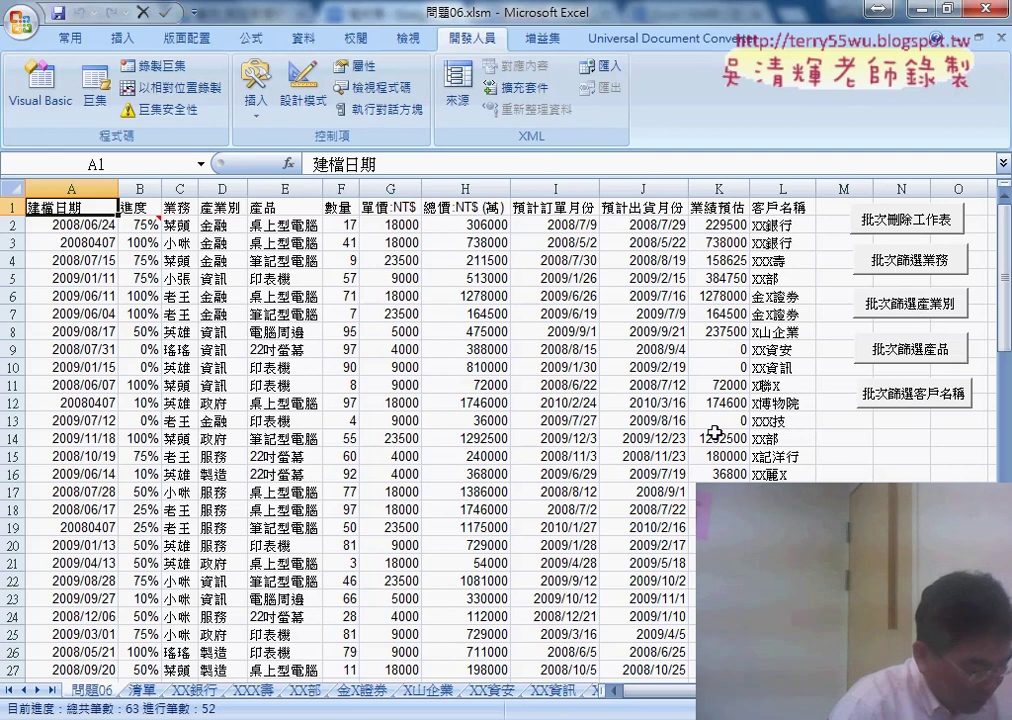
pyautogui.click(888, 262)
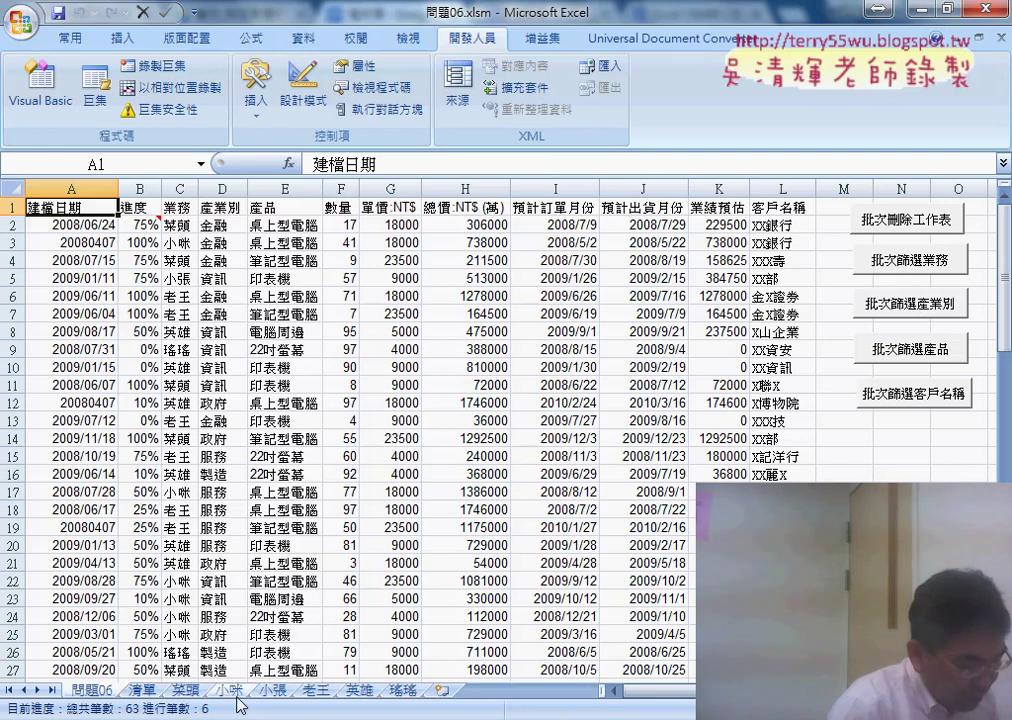
pyautogui.click(905, 304)
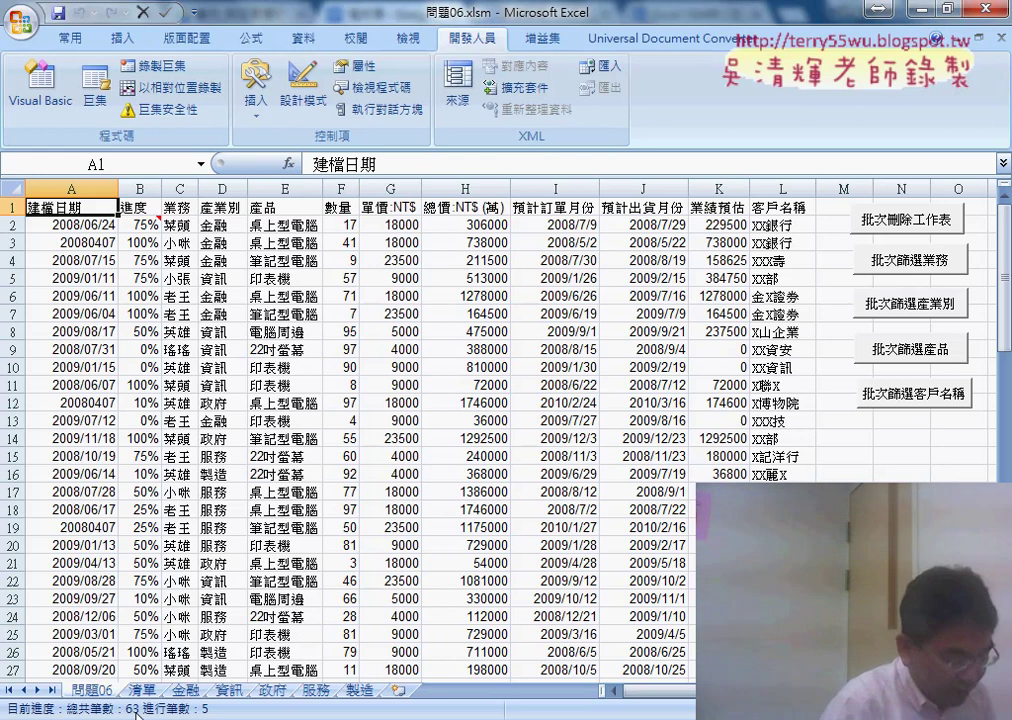
# Step: Highlight r - 1 in the StatusBar total, then confirm the 問題06 data ends at row 64
pyautogui.click(680, 650)
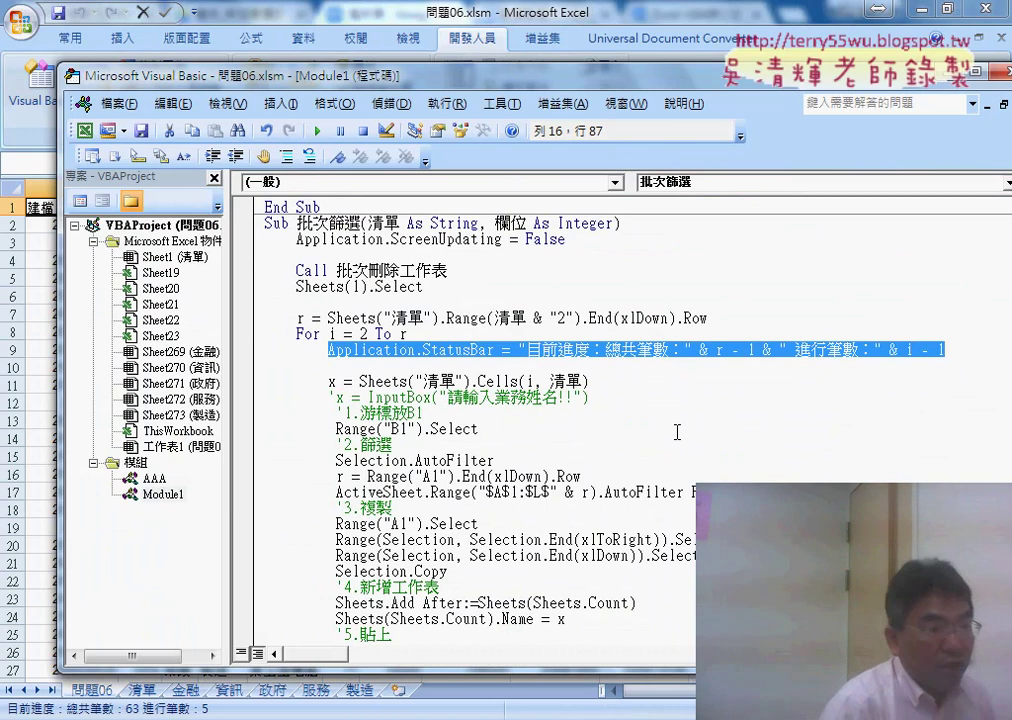
pyautogui.click(677, 432)
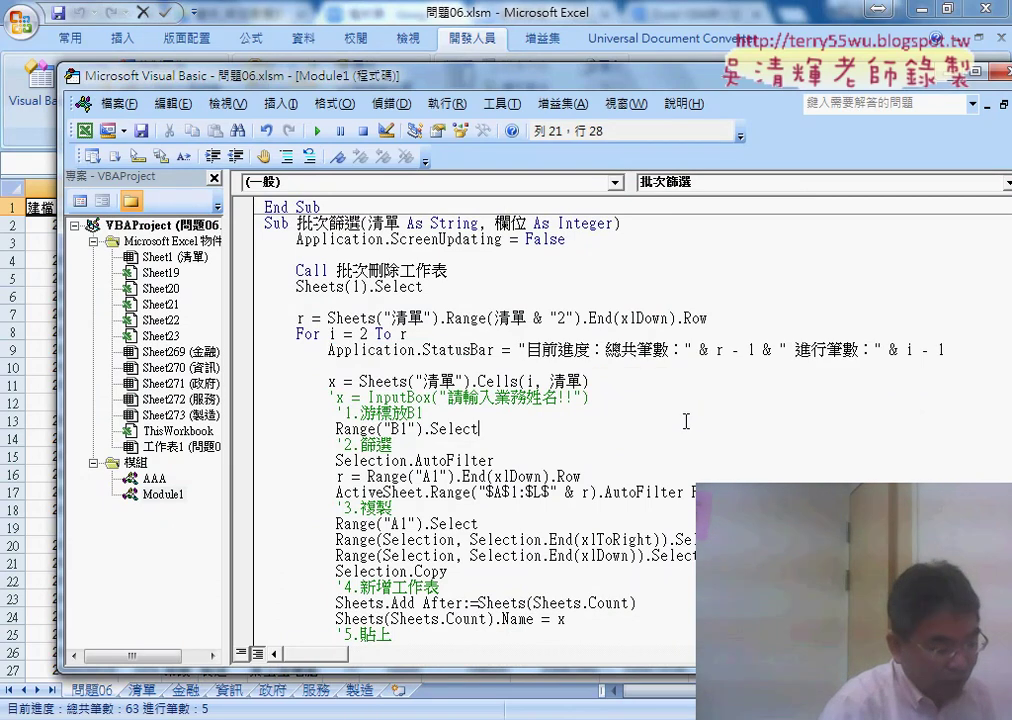
pyautogui.doubleClick(718, 349)
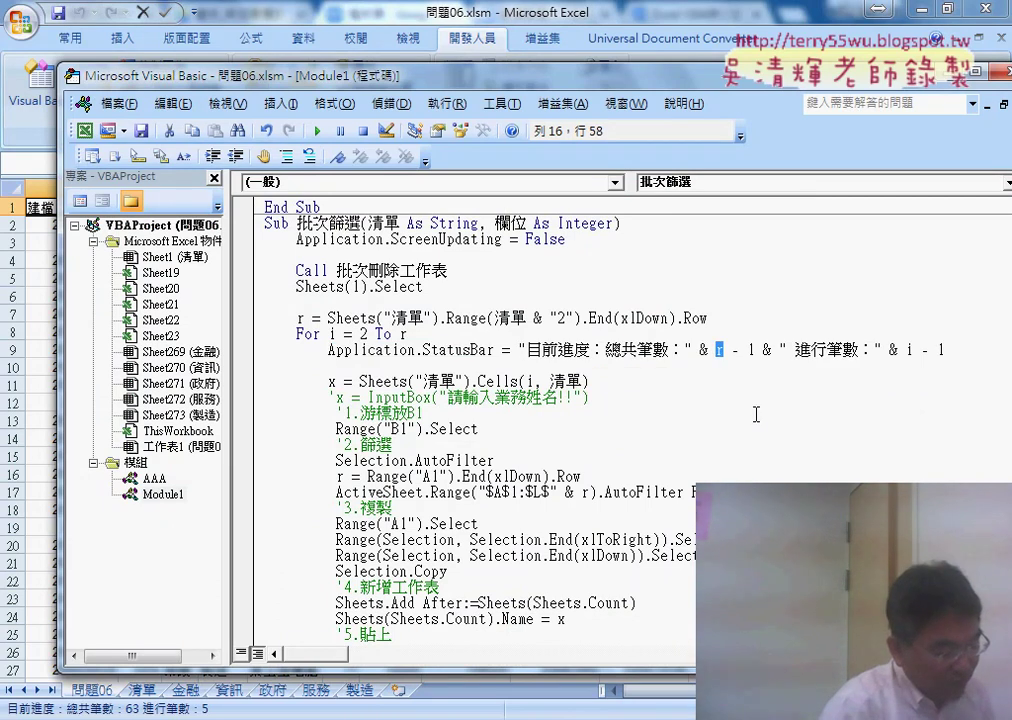
pyautogui.moveTo(753, 350); pyautogui.dragTo(718, 350)
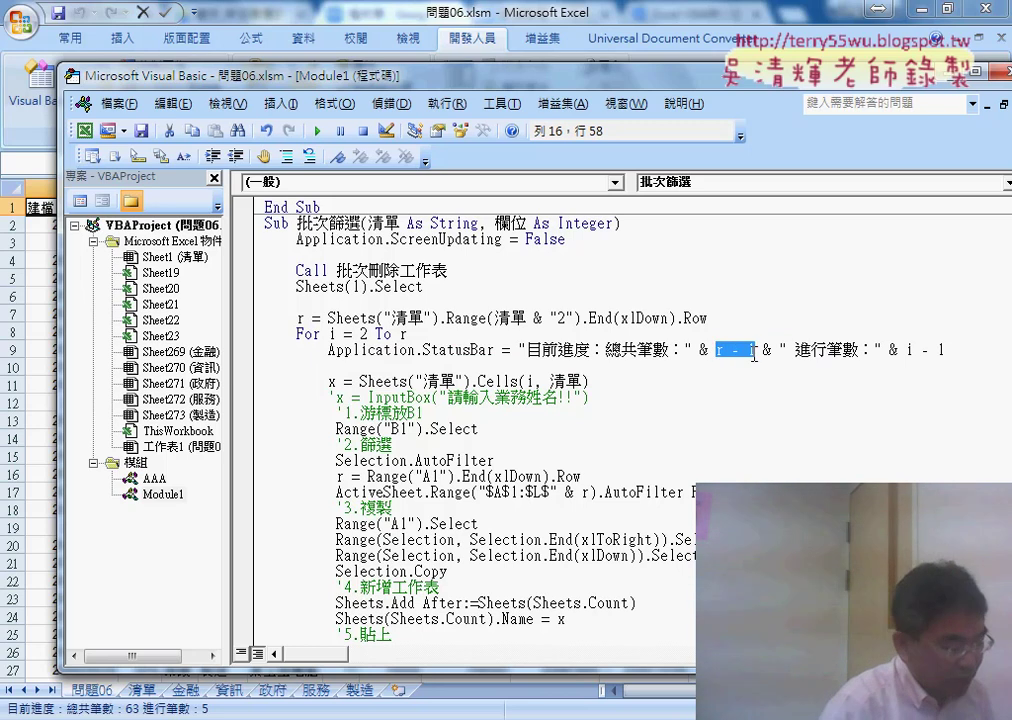
pyautogui.hotkey('alt', 'F11')
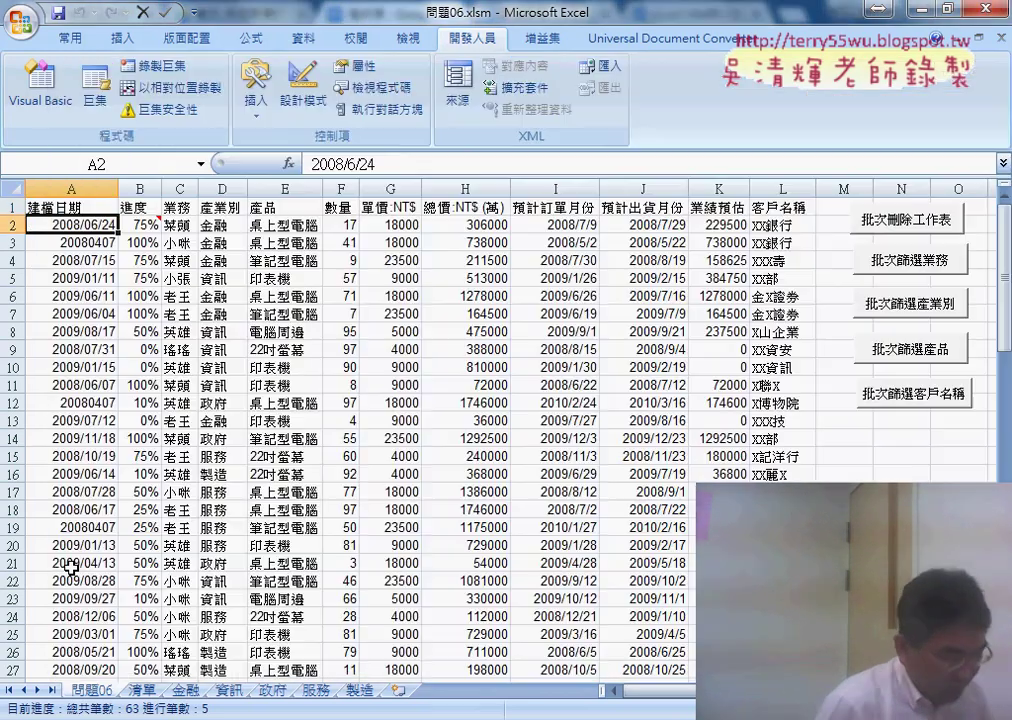
pyautogui.hotkey('ctrl', 'Down')
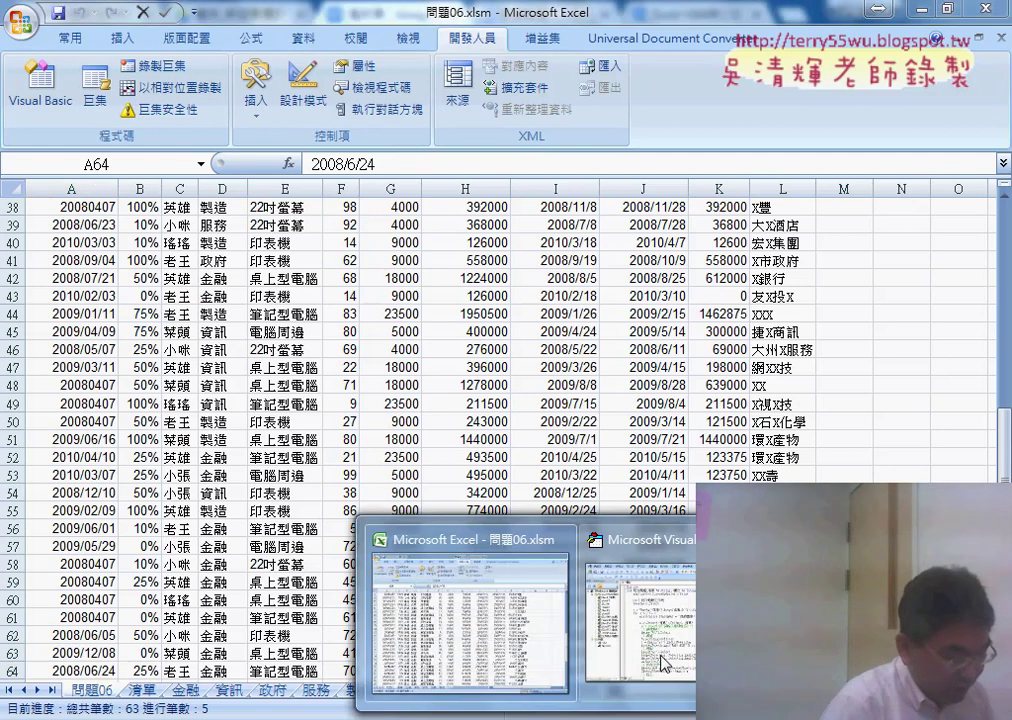
# Step: Edit the Cells(i, 清單) line and compare the row-count line's Sheets("清單") with the 清單 sheet
pyautogui.click(661, 663)
pyautogui.click(535, 382)
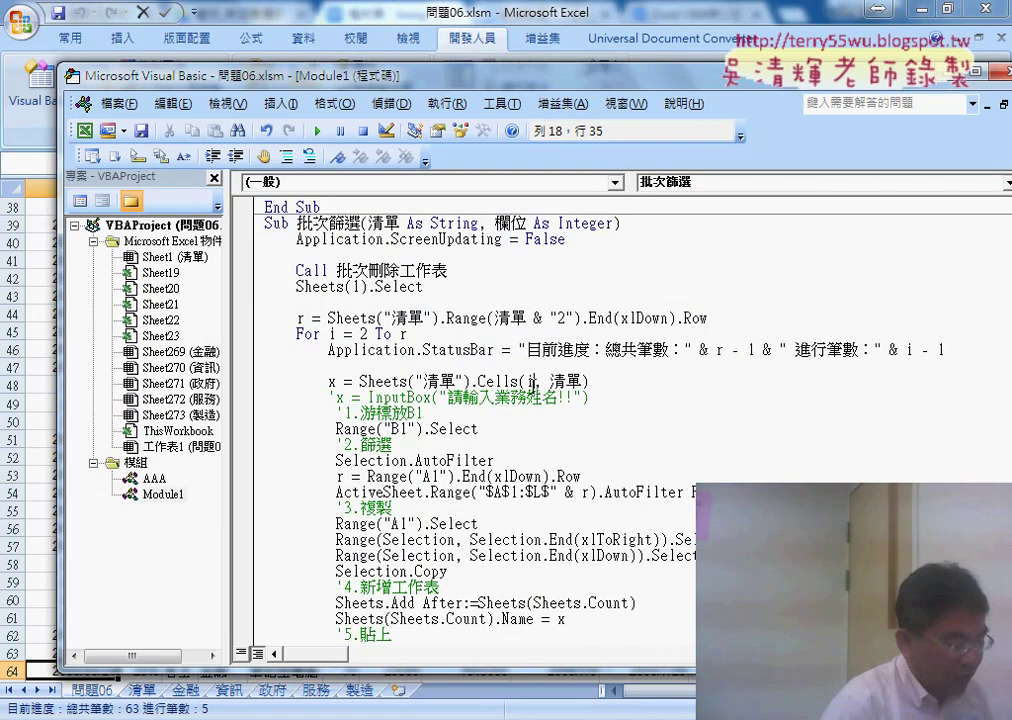
pyautogui.press('BackSpace')
pyautogui.write('r')
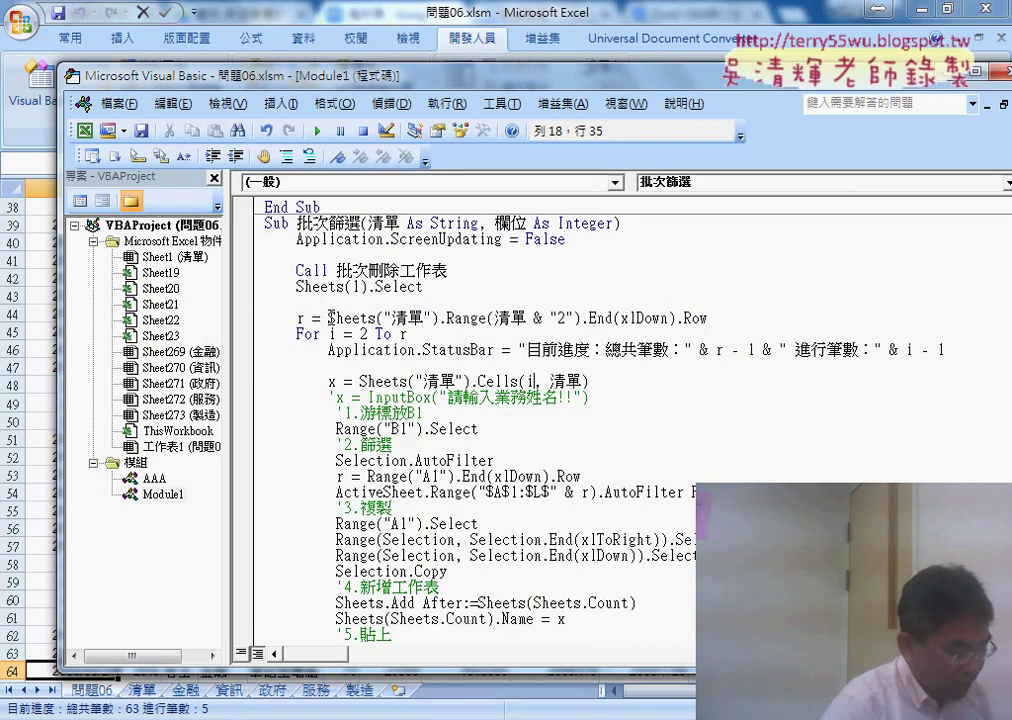
pyautogui.moveTo(329, 318); pyautogui.dragTo(438, 319)
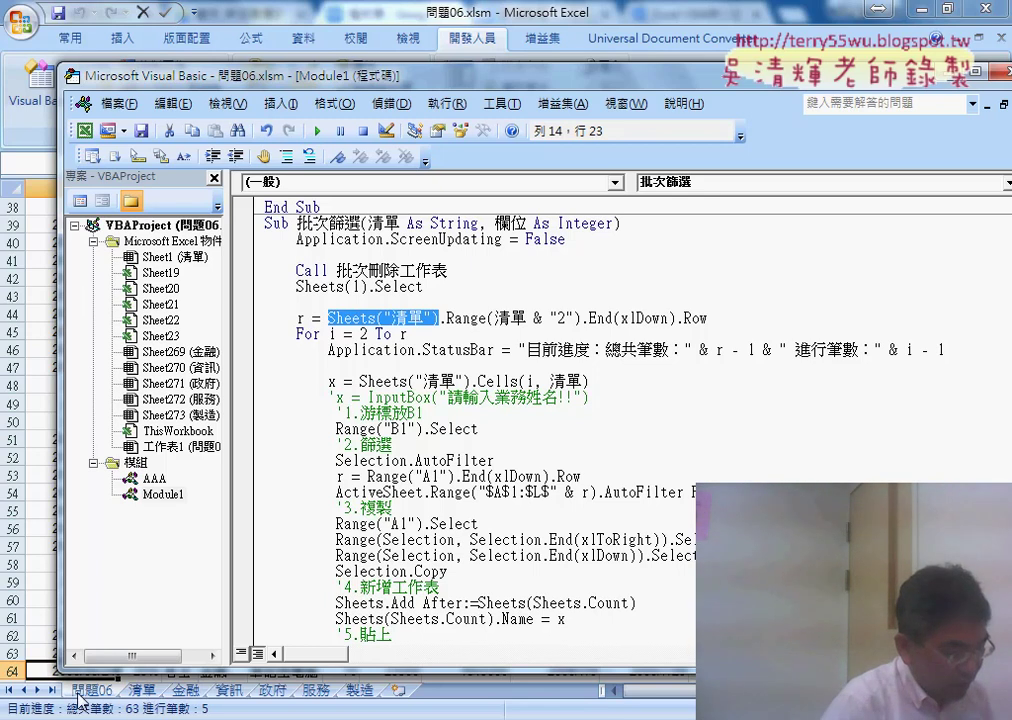
pyautogui.click(448, 351)
pyautogui.click(141, 690)
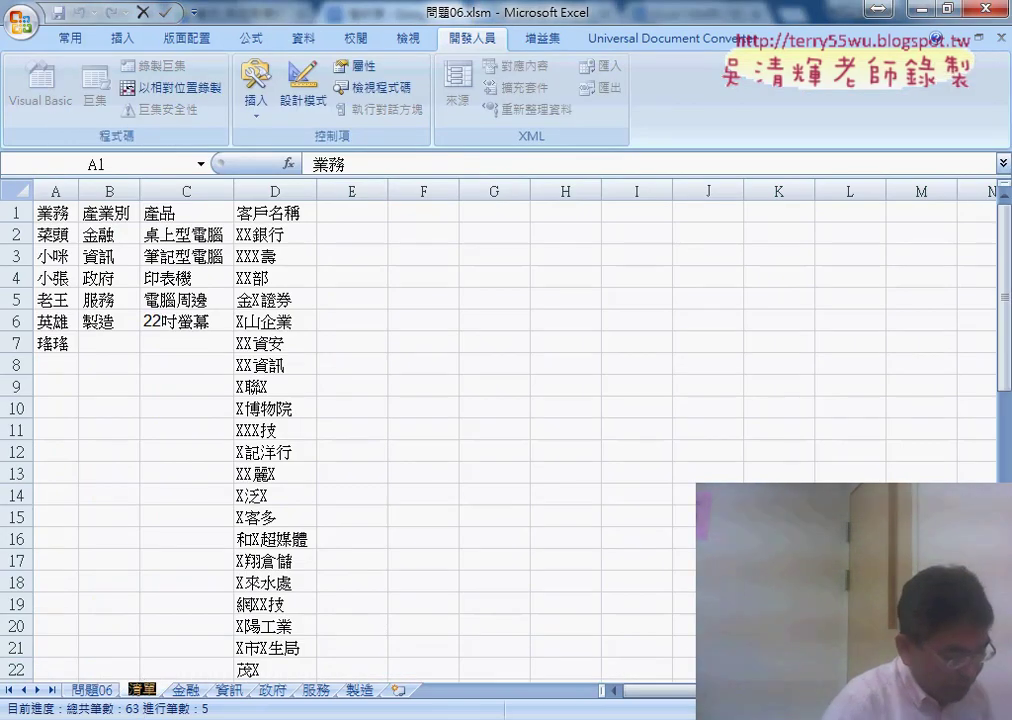
pyautogui.click(622, 625)
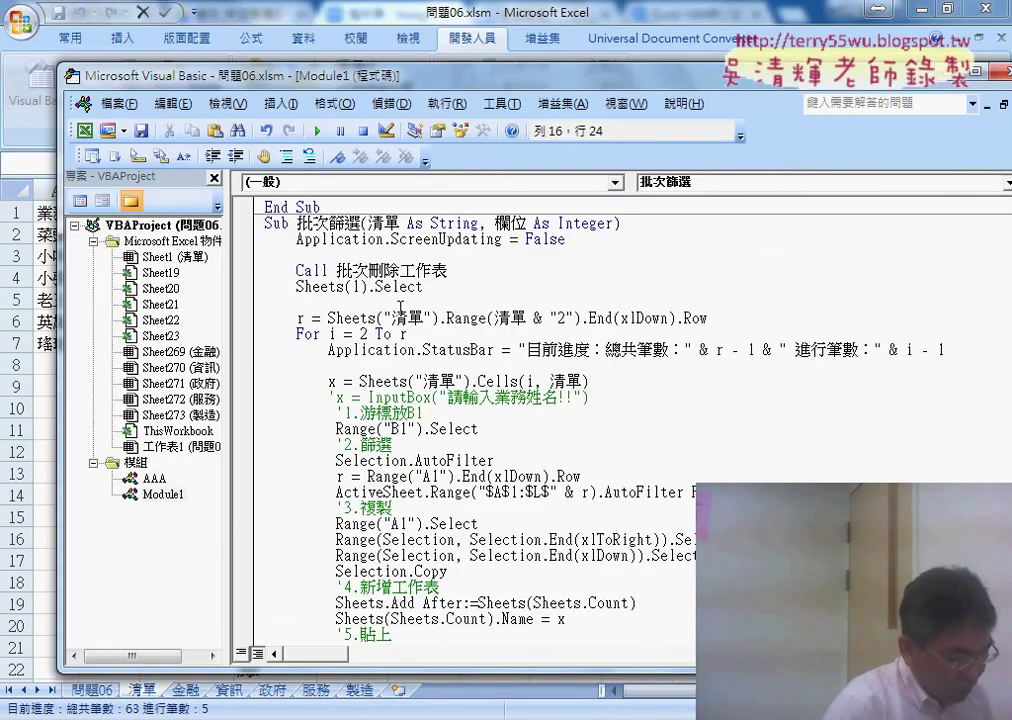
# Step: Replace "清單" with 2 so the row-count line reads Sheets(2)
pyautogui.moveTo(383, 318); pyautogui.dragTo(426, 318)
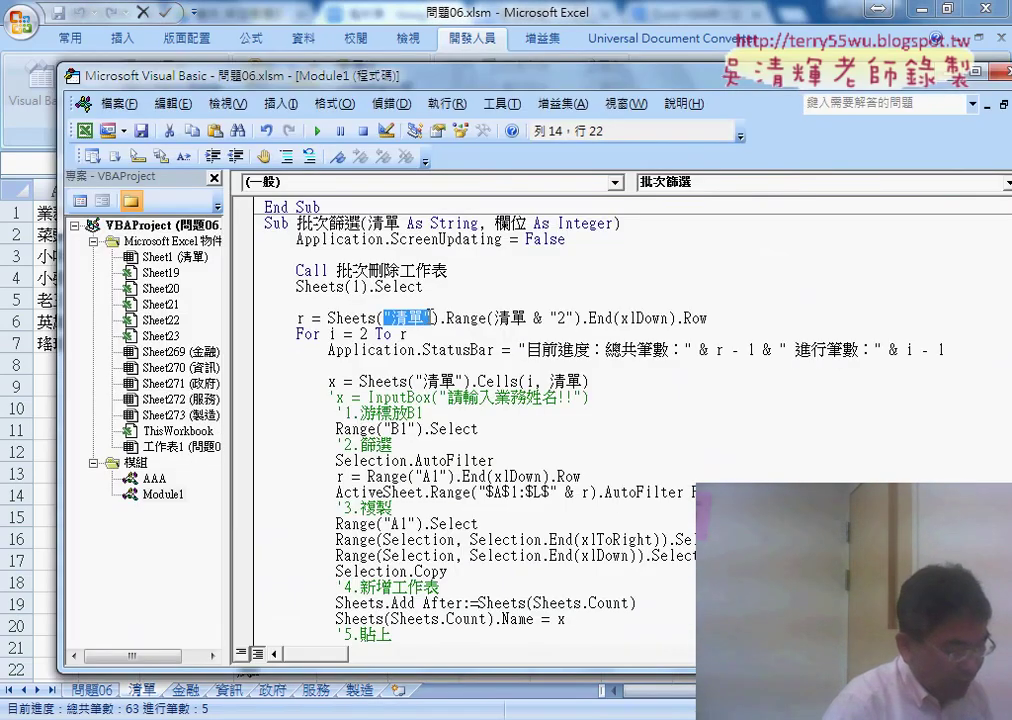
pyautogui.click(433, 318)
pyautogui.moveTo(431, 318); pyautogui.dragTo(390, 318)
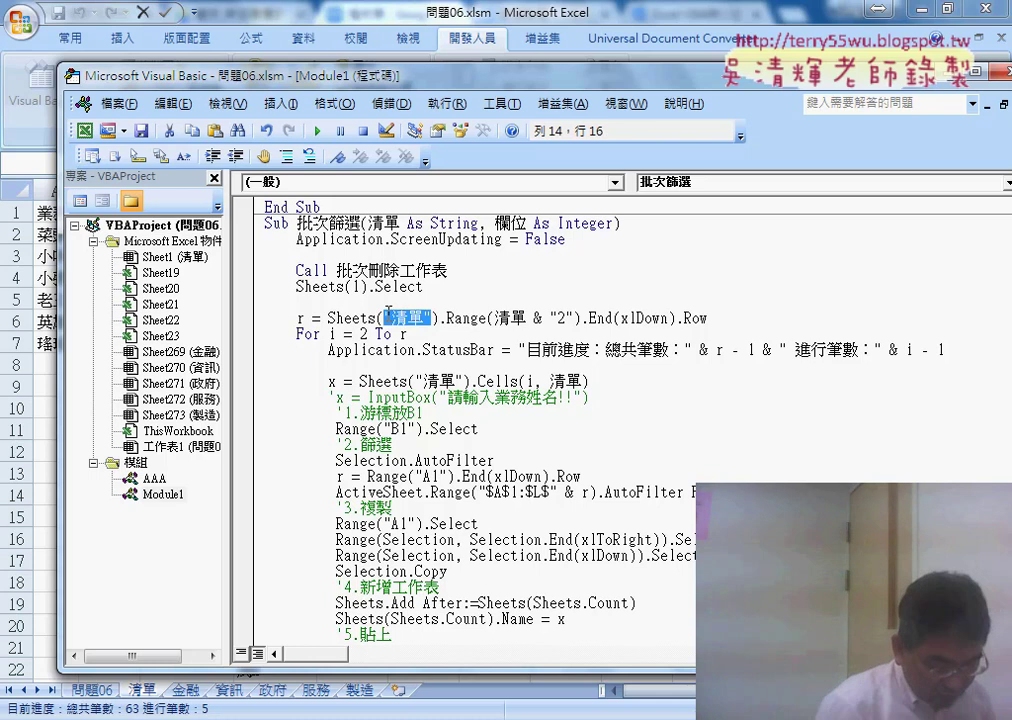
pyautogui.press('BackSpace')
pyautogui.press('BackSpace')
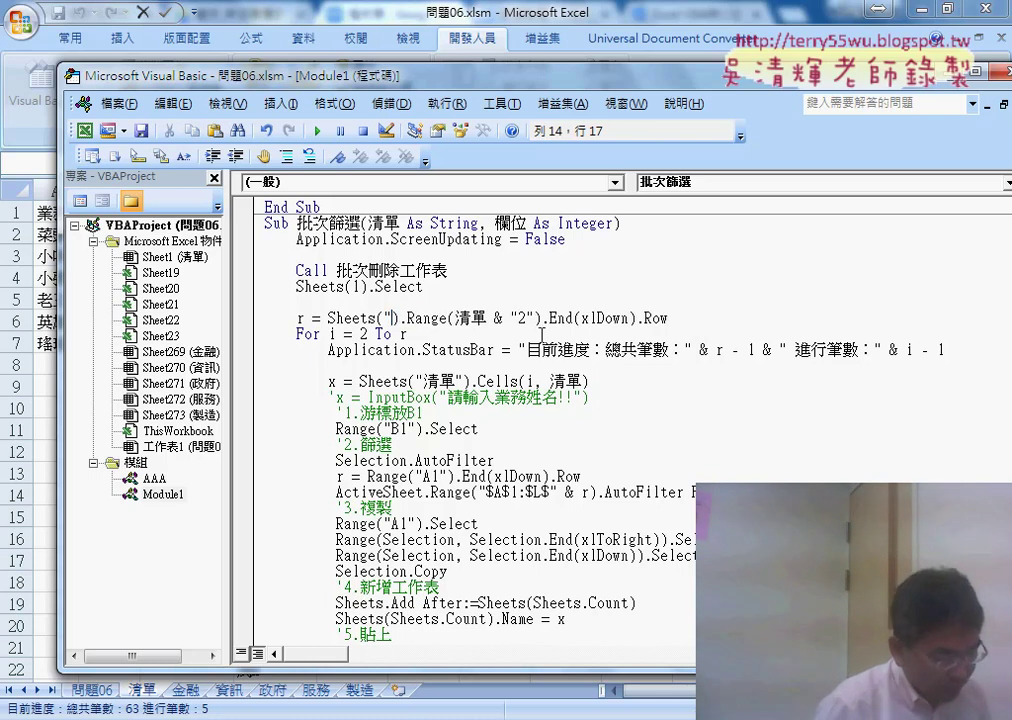
pyautogui.write('2')
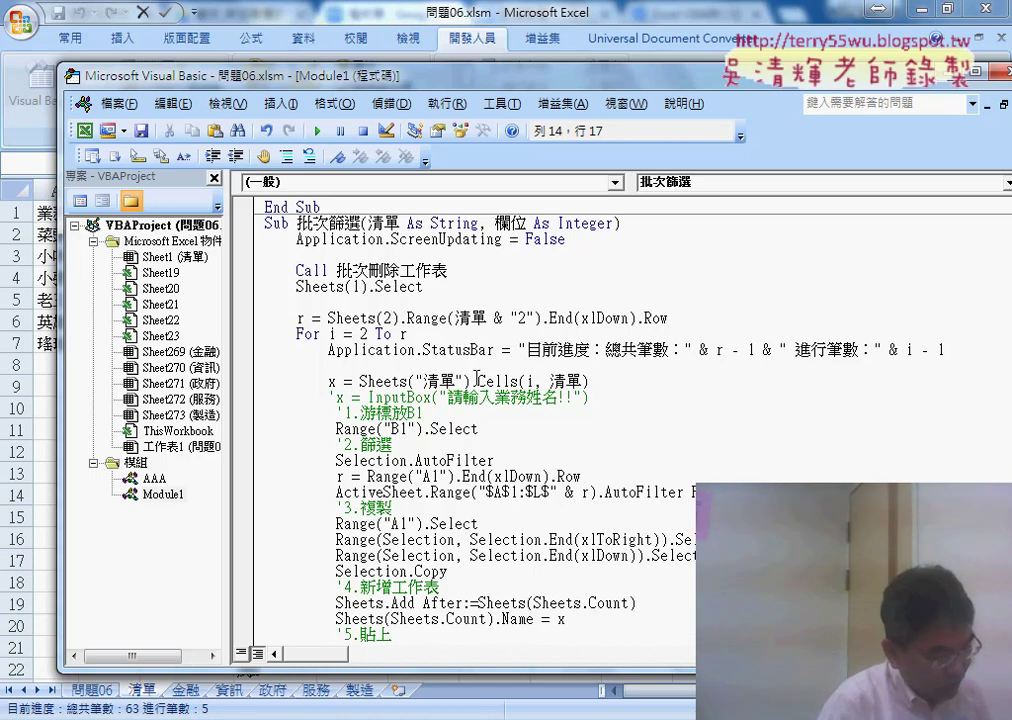
# Step: Review the Cells line and the filter's r = Range("A1") count, then select the record-count r
pyautogui.moveTo(440, 381); pyautogui.dragTo(462, 381)
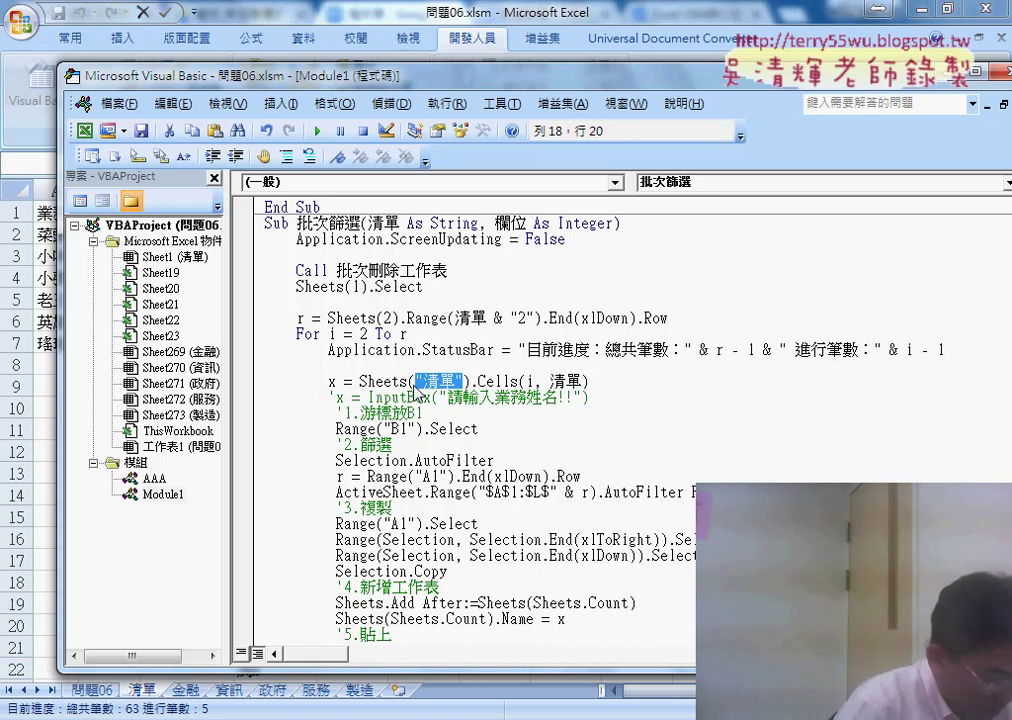
pyautogui.scroll(-2, 427, 400)
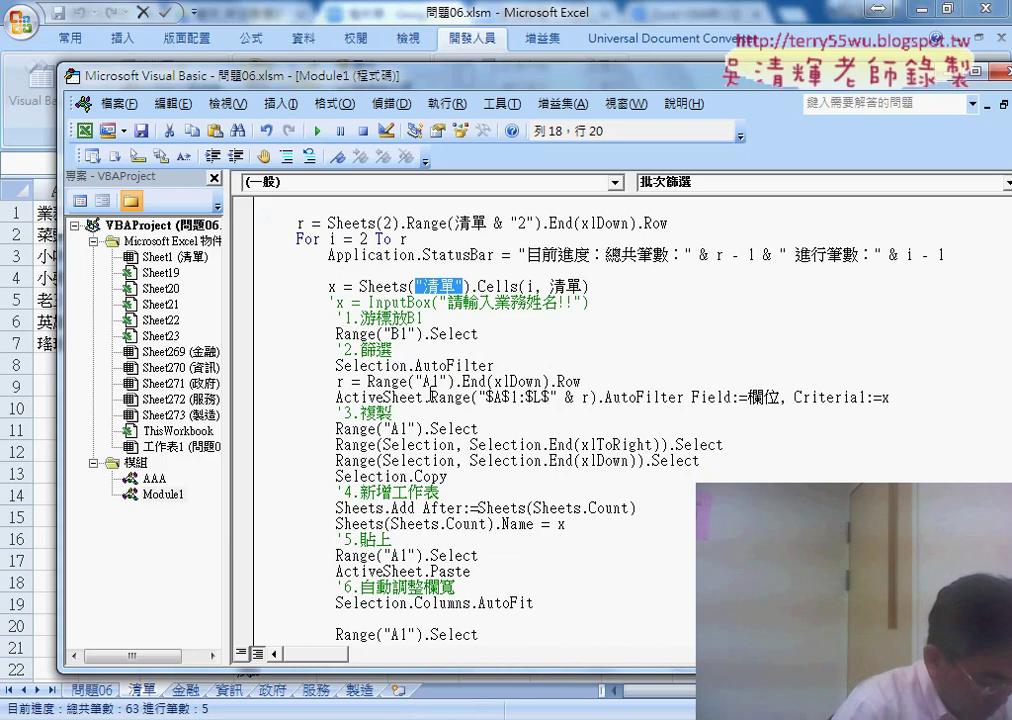
pyautogui.scroll(-2, 430, 395)
pyautogui.scroll(-2, 430, 395)
pyautogui.scroll(3, 430, 395)
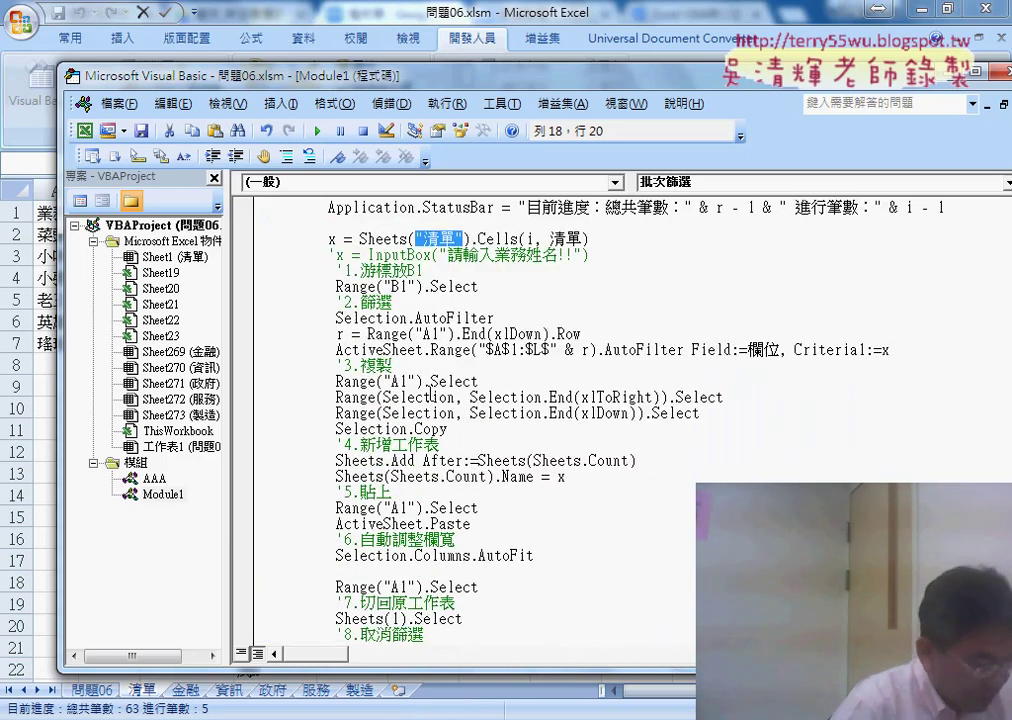
pyautogui.moveTo(586, 334); pyautogui.dragTo(340, 340)
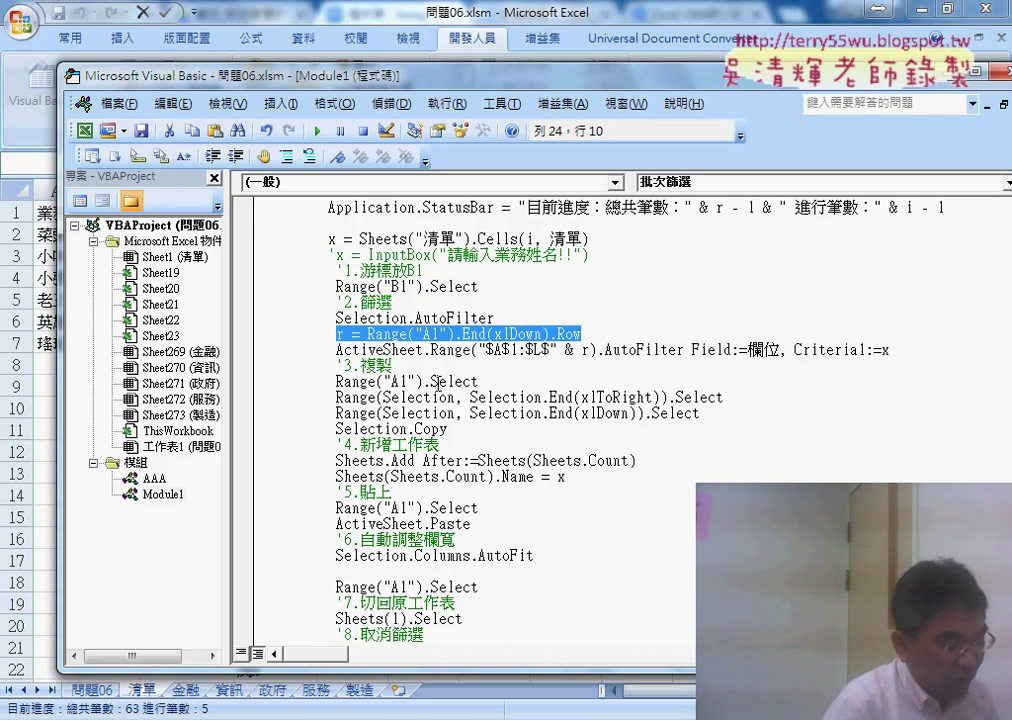
pyautogui.scroll(2, 437, 383)
pyautogui.scroll(1, 437, 383)
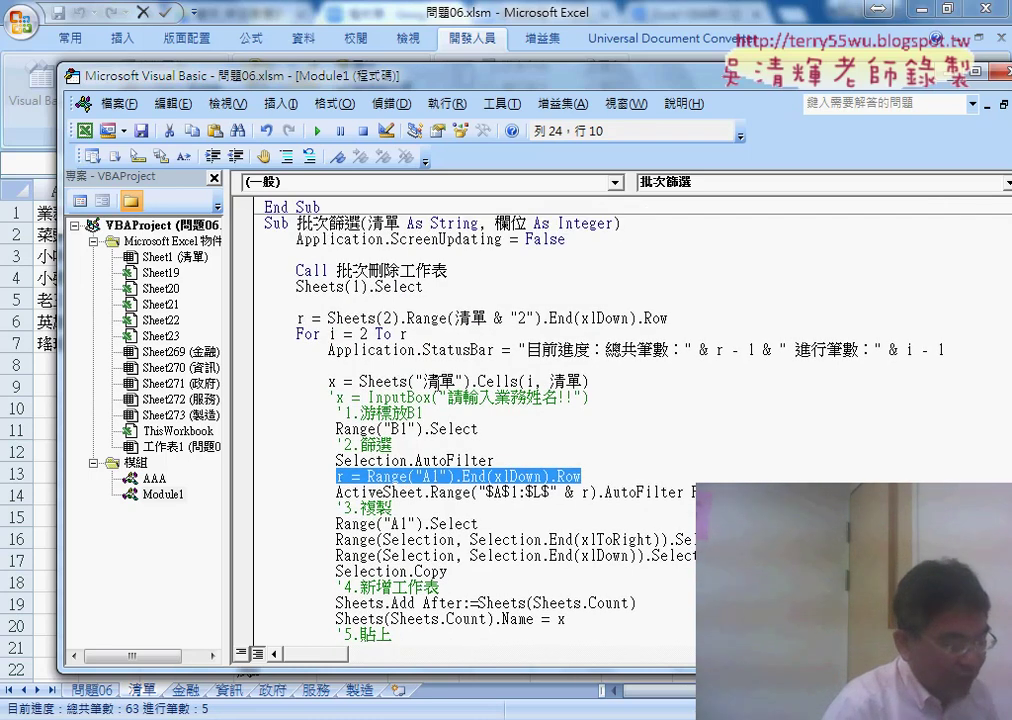
pyautogui.click(298, 318)
pyautogui.doubleClick(300, 318)
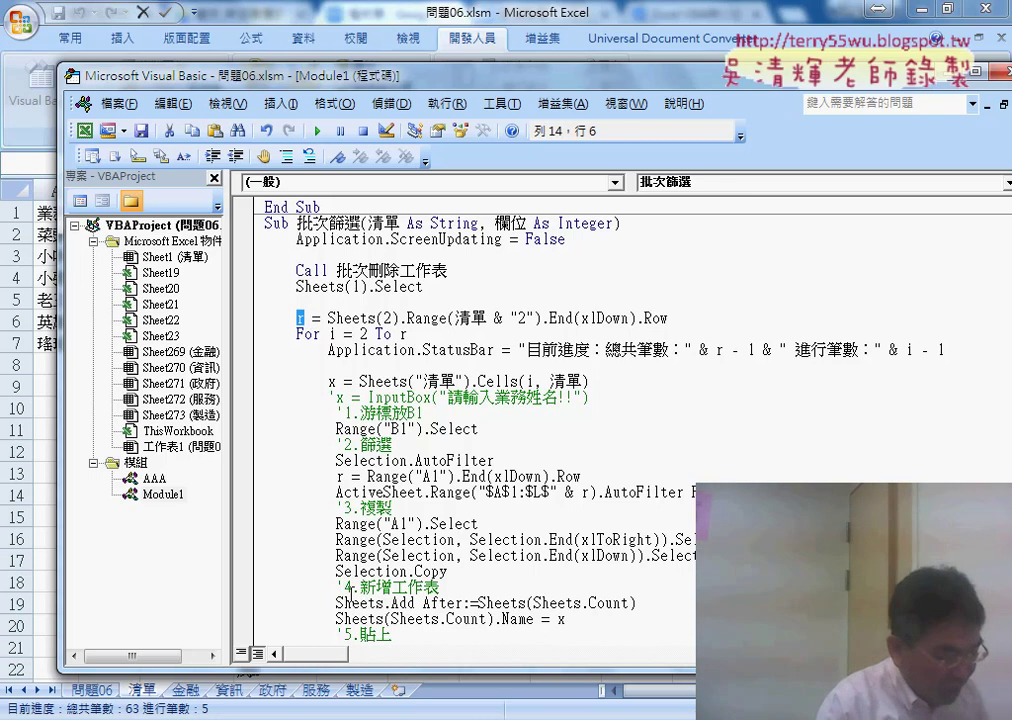
# Step: Rename the pre-loop count variable to r2 in its assignment, the For line and the StatusBar total
pyautogui.doubleClick(340, 477)
pyautogui.doubleClick(299, 318)
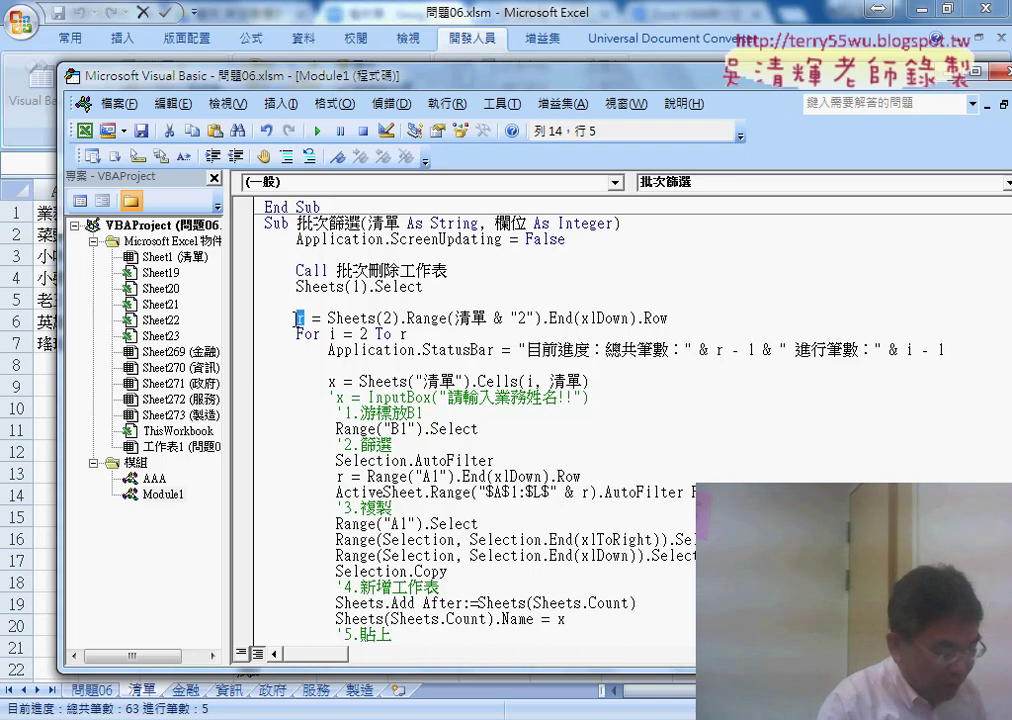
pyautogui.press('Right')
pyautogui.press('Right')
pyautogui.press('Right')
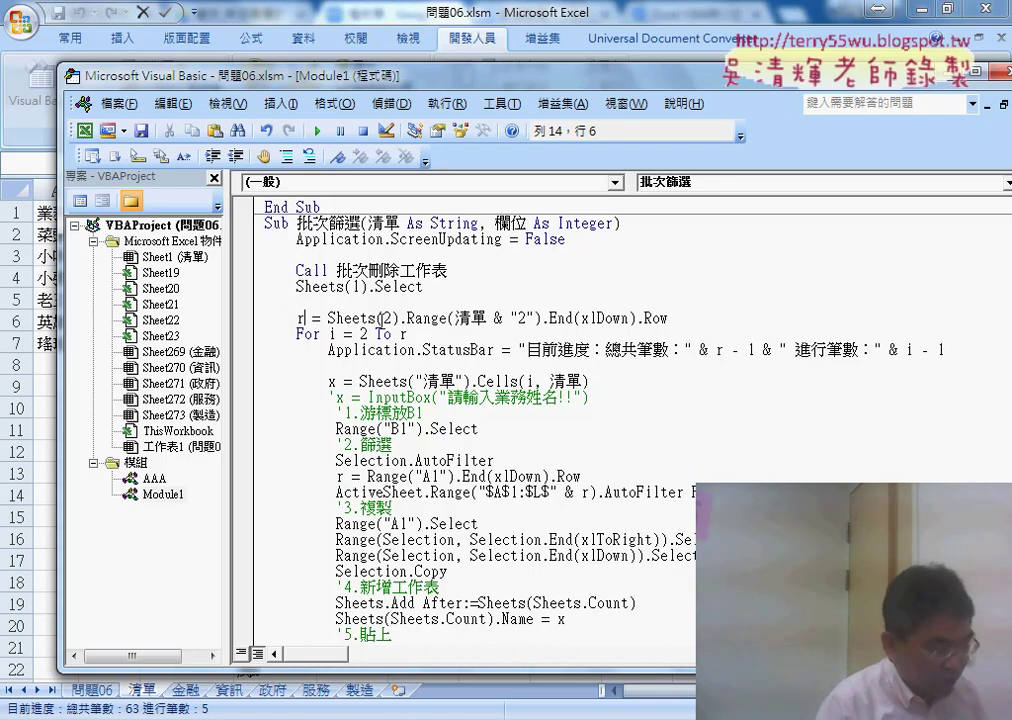
pyautogui.write('2')
pyautogui.click(432, 334)
pyautogui.write('2')
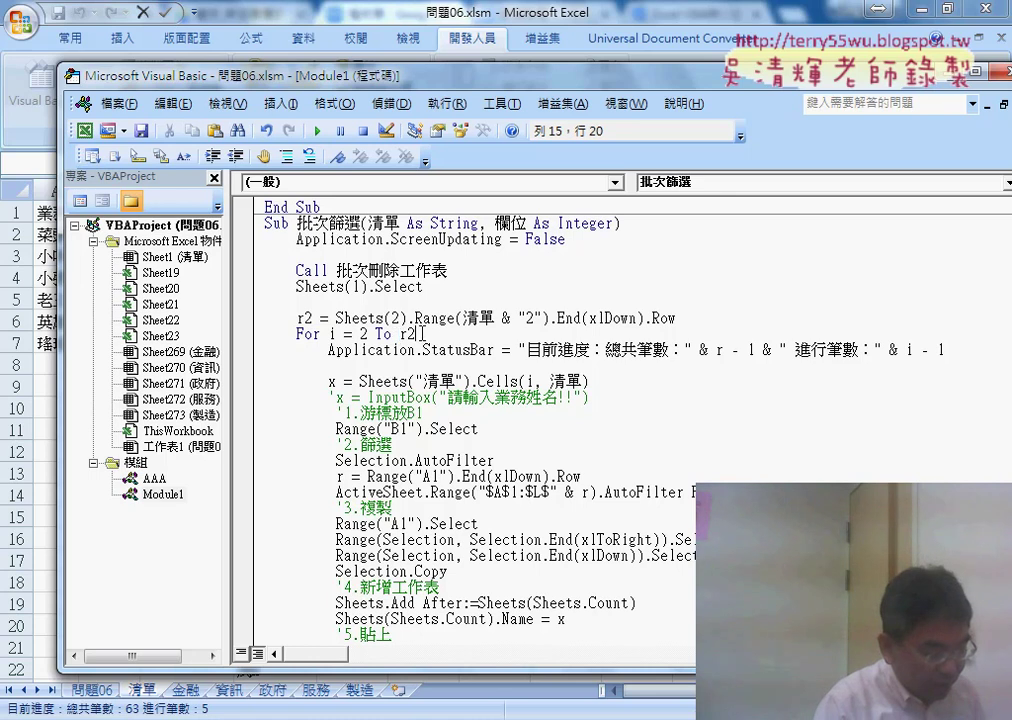
pyautogui.doubleClick(418, 334)
pyautogui.click(720, 350)
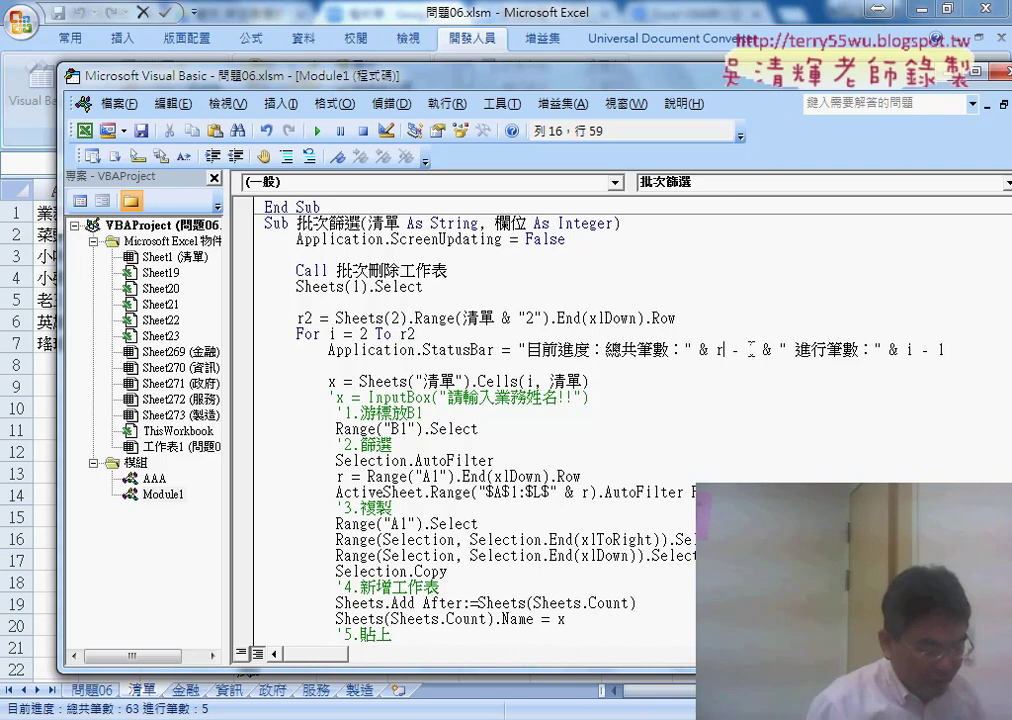
pyautogui.write('2')
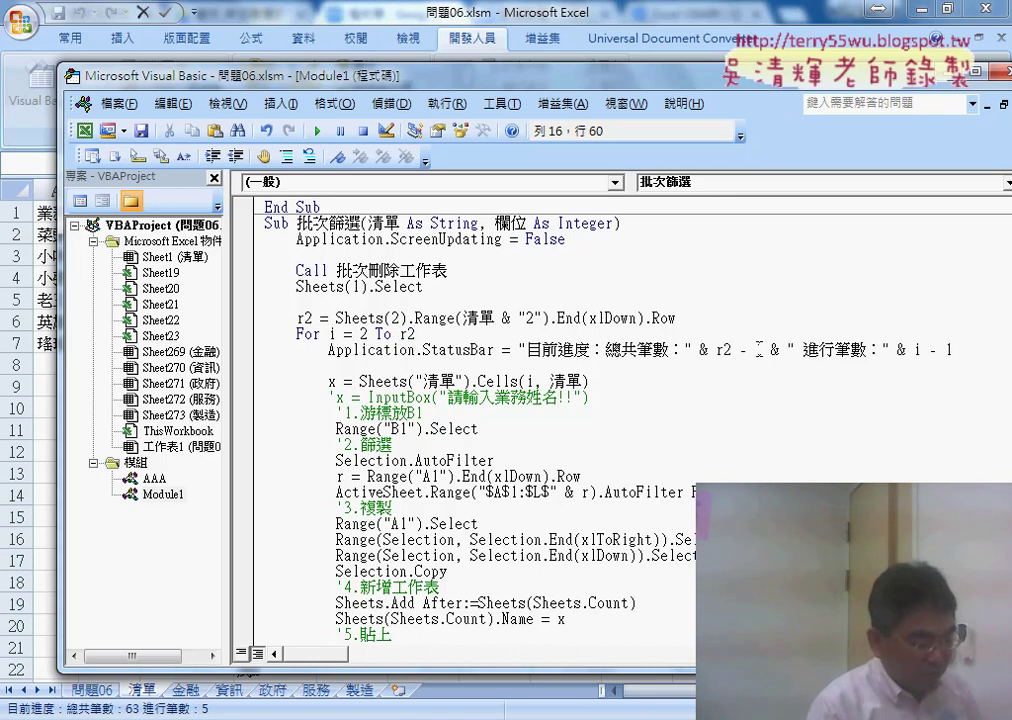
# Step: Copy 清單 from the Cells line to turn Sheets(2) back into Sheets("清單") on the r2 line
pyautogui.click(777, 476)
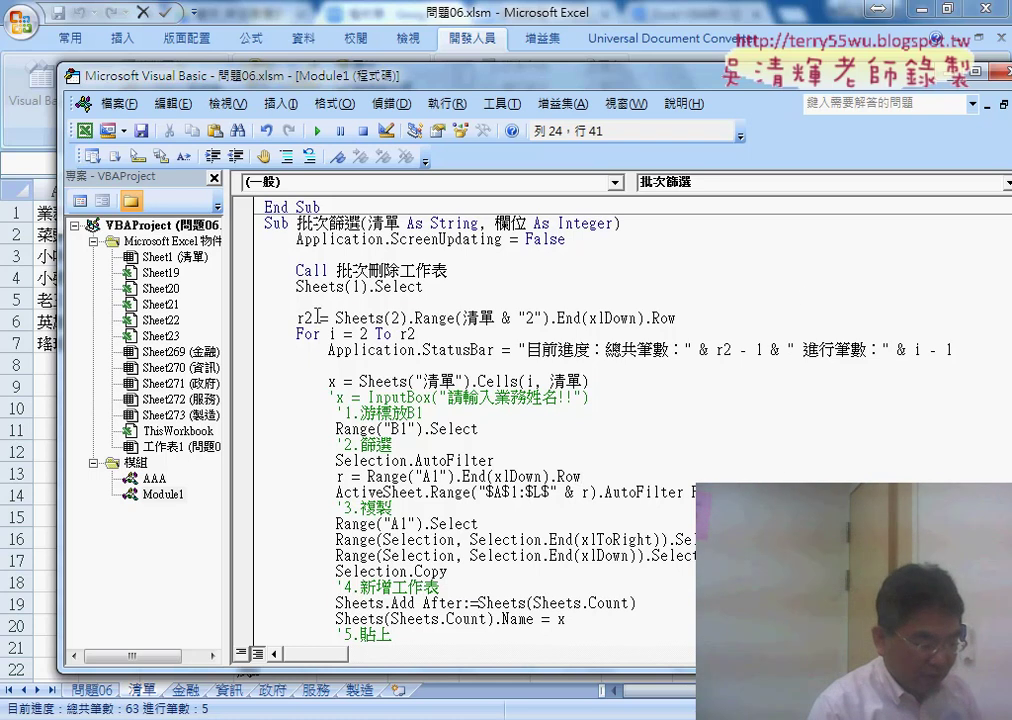
pyautogui.moveTo(335, 318); pyautogui.dragTo(462, 318)
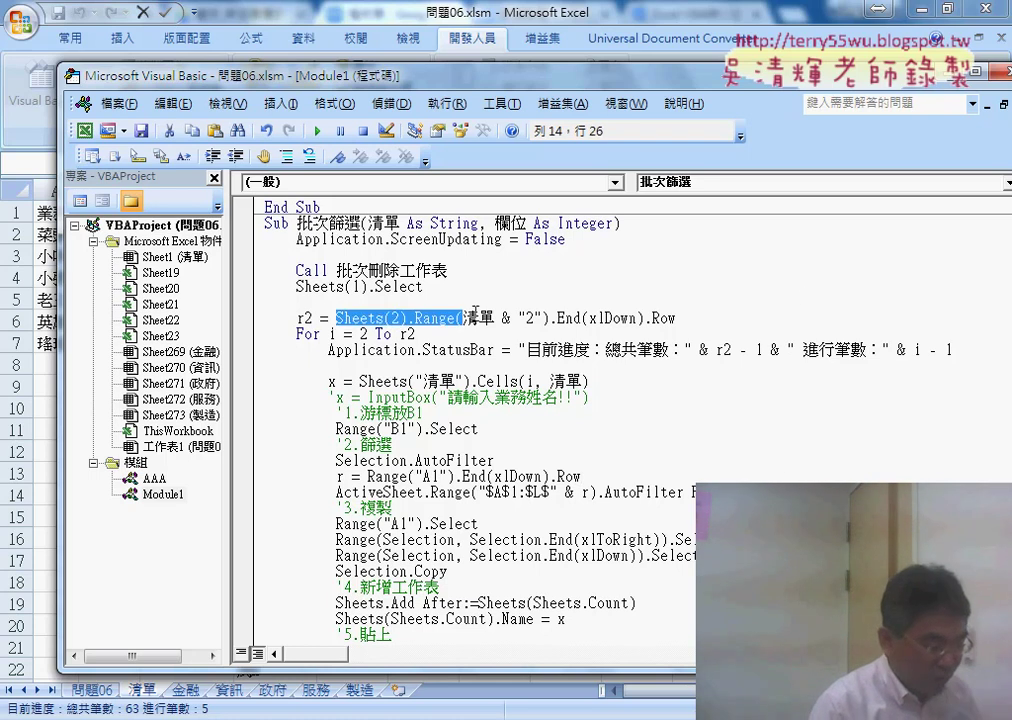
pyautogui.click(430, 333)
pyautogui.moveTo(462, 381); pyautogui.dragTo(442, 381)
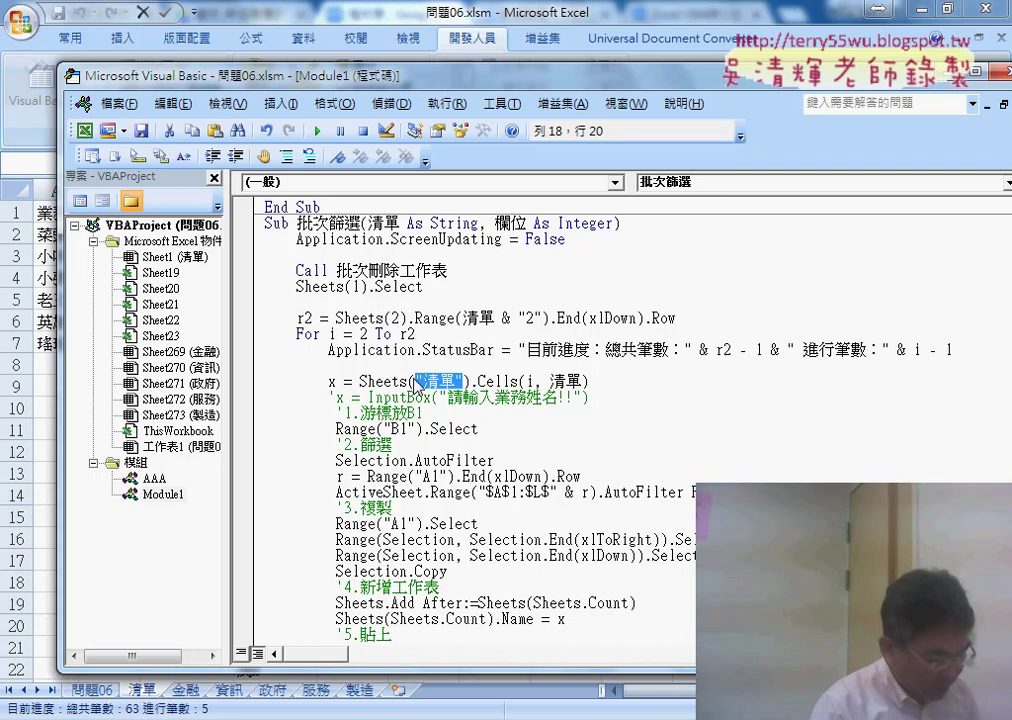
pyautogui.hotkey('ctrl', 'c')
pyautogui.moveTo(401, 318); pyautogui.dragTo(393, 318)
pyautogui.hotkey('ctrl', 'v')
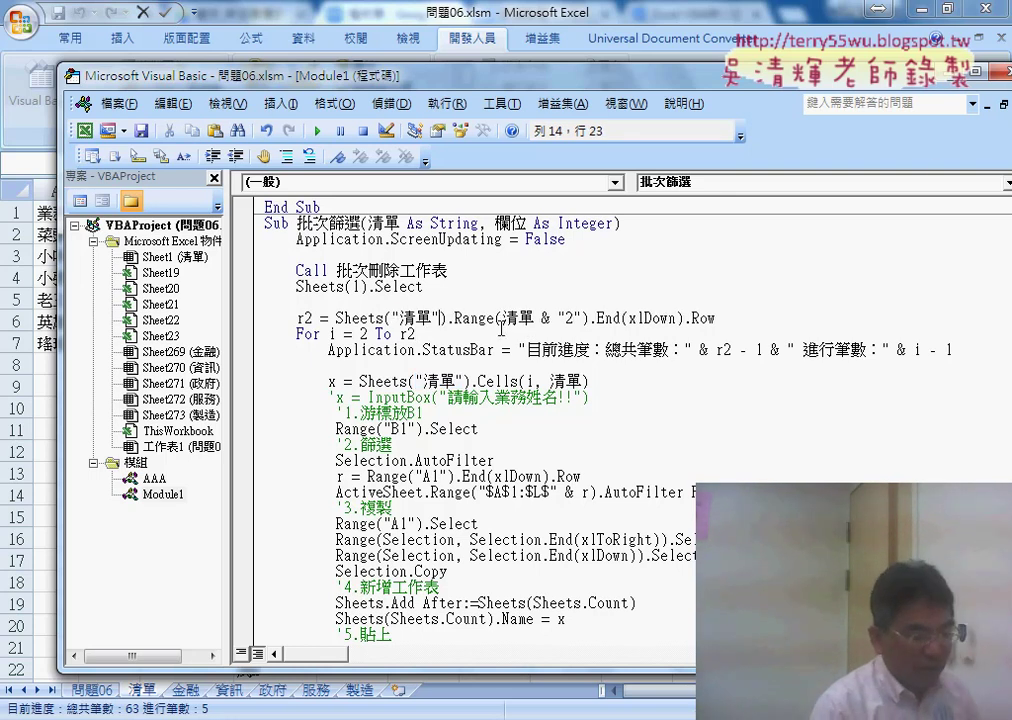
# Step: On 問題06, run the salesperson, industry and customer-name splits, then return to the macro code
pyautogui.hotkey('alt', 'F11')
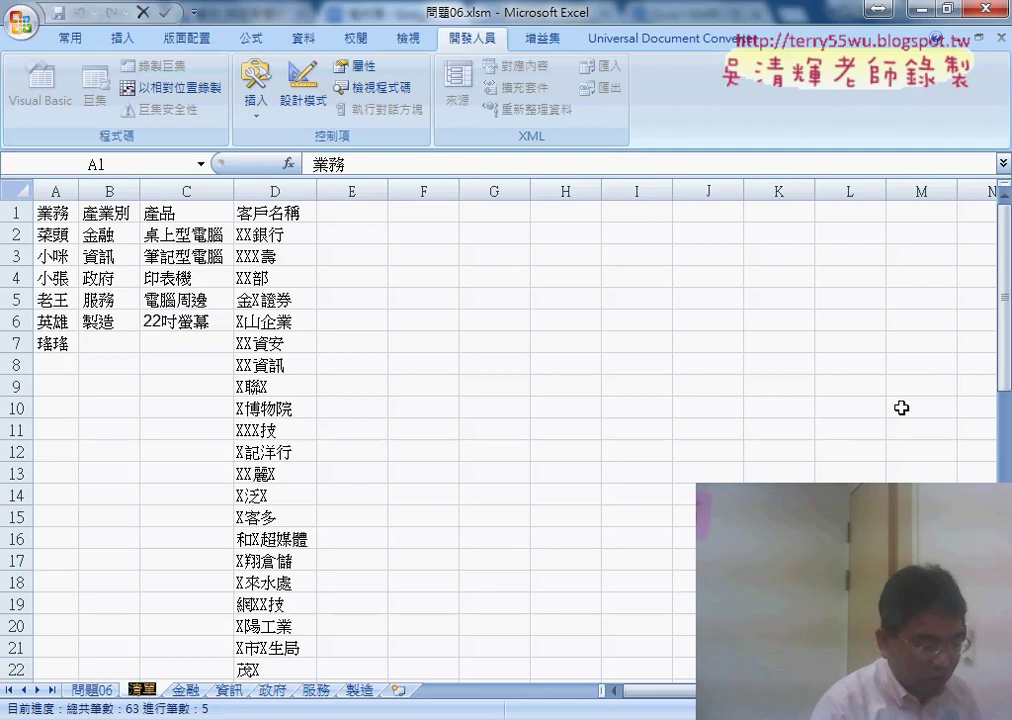
pyautogui.click(95, 690)
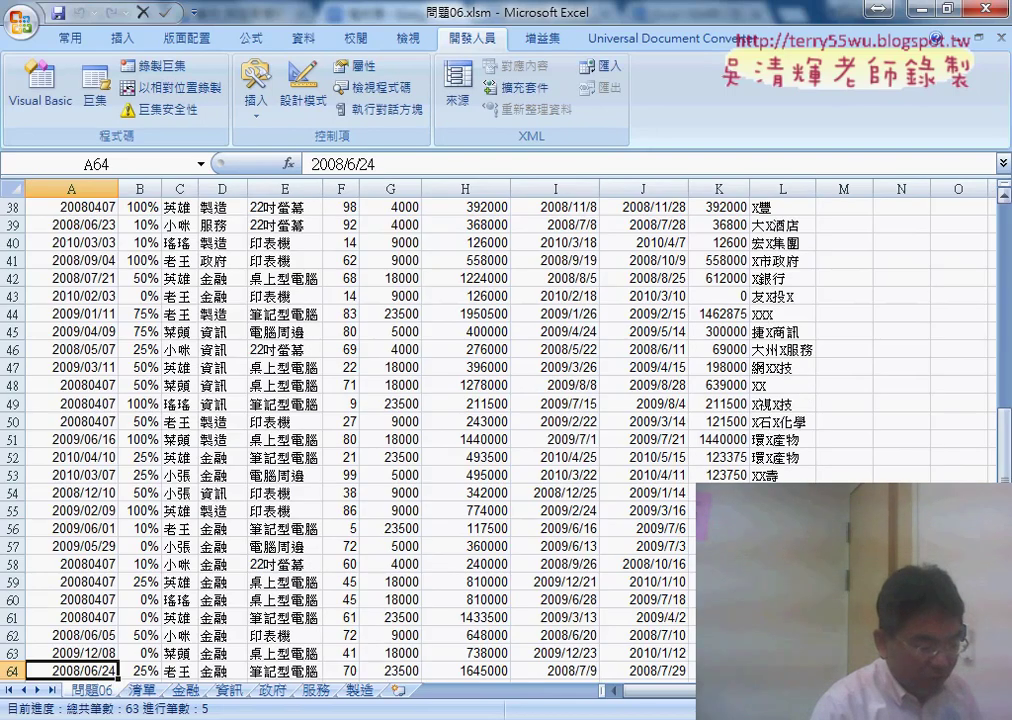
pyautogui.scroll(3, 795, 350)
pyautogui.scroll(9, 795, 350)
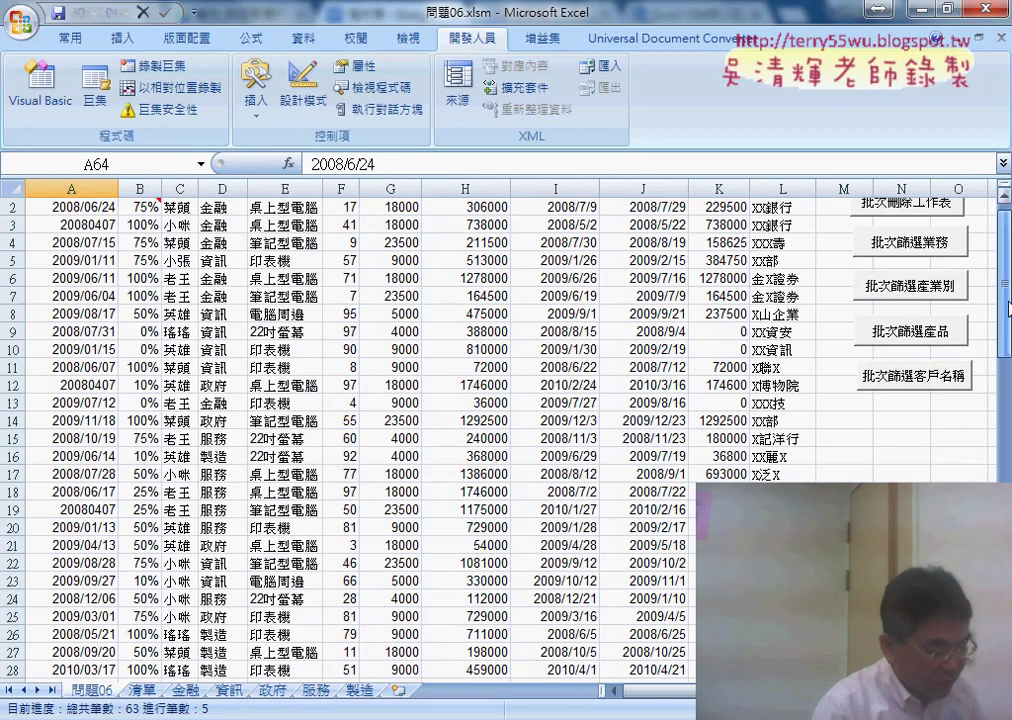
pyautogui.click(905, 251)
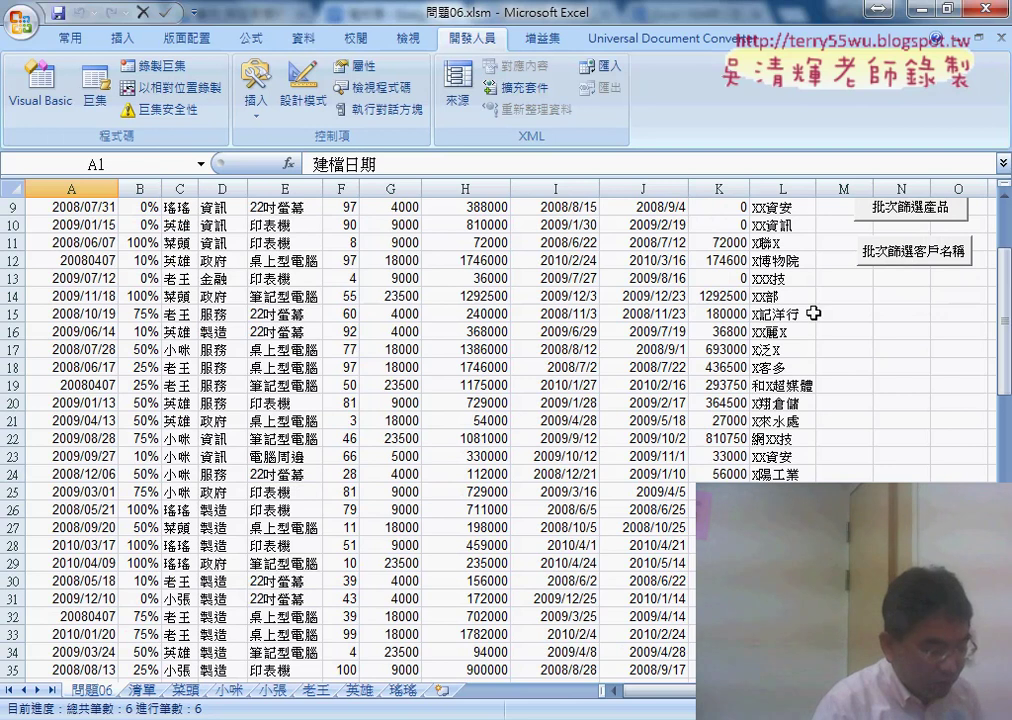
pyautogui.scroll(3, 920, 290)
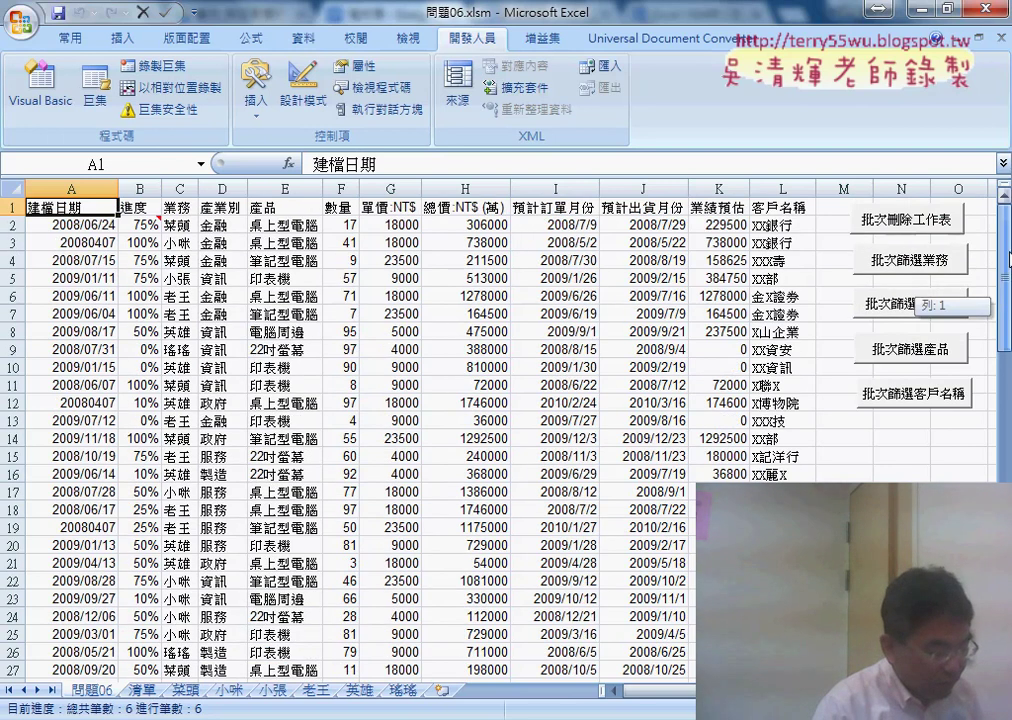
pyautogui.click(905, 302)
pyautogui.click(905, 345)
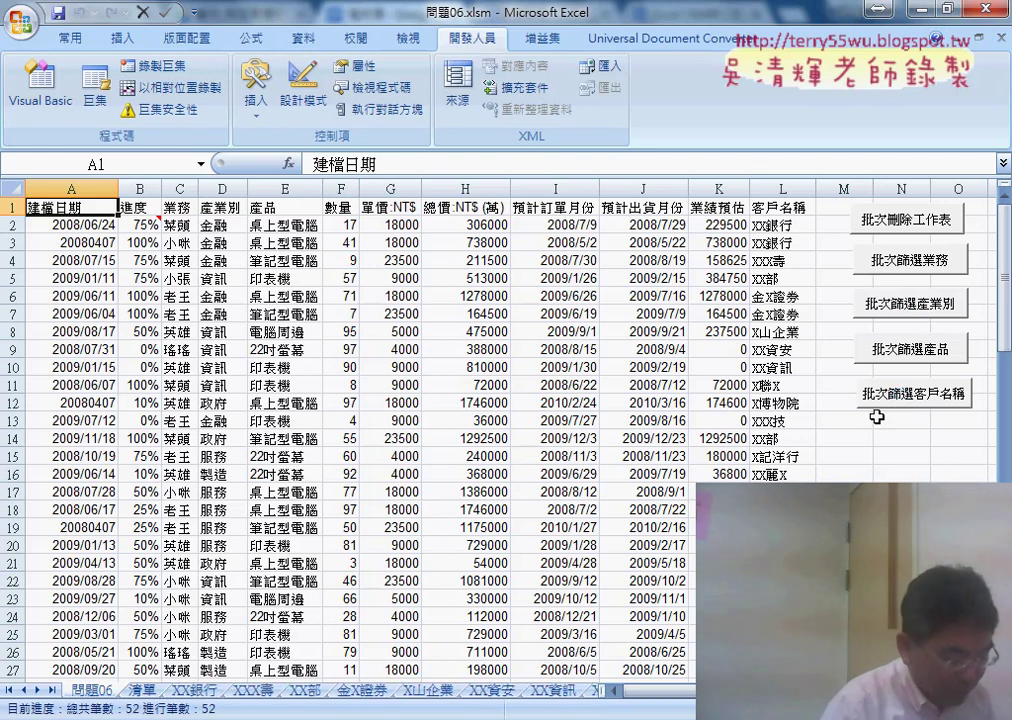
pyautogui.hotkey('alt', 'Tab')
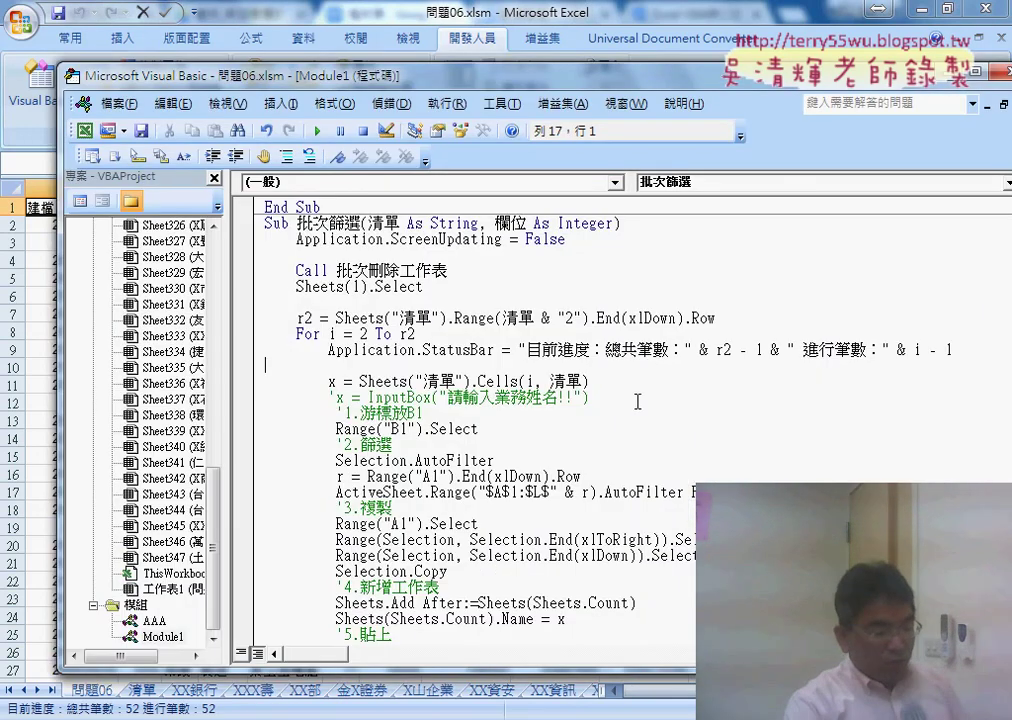
pyautogui.moveTo(719, 352); pyautogui.dragTo(732, 350)
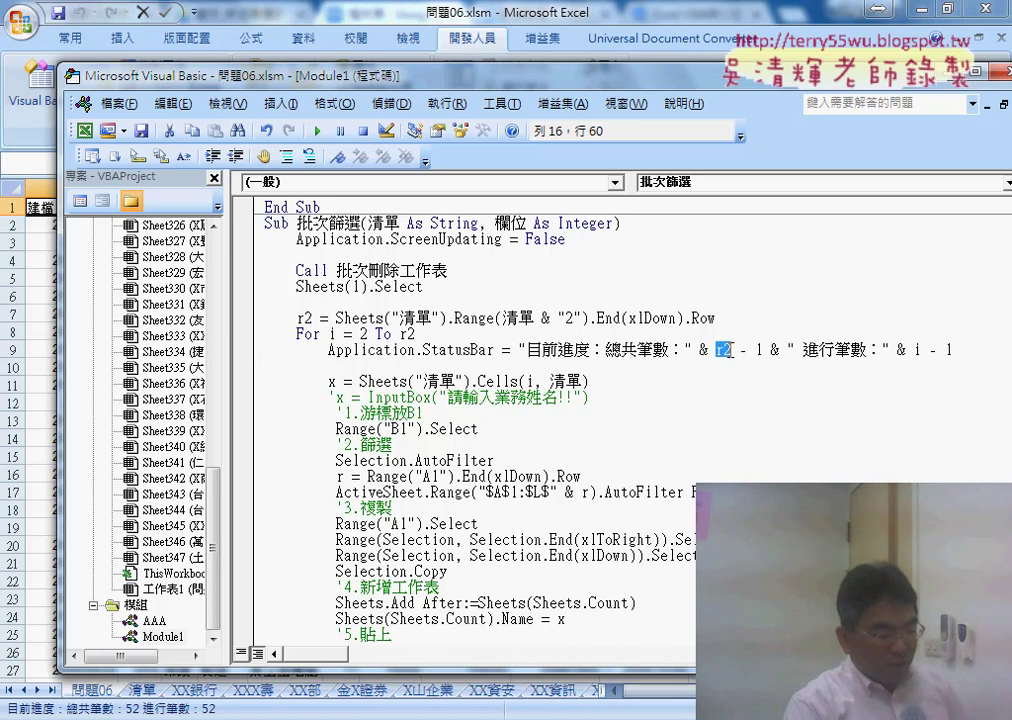
pyautogui.scroll(-1, 497, 493)
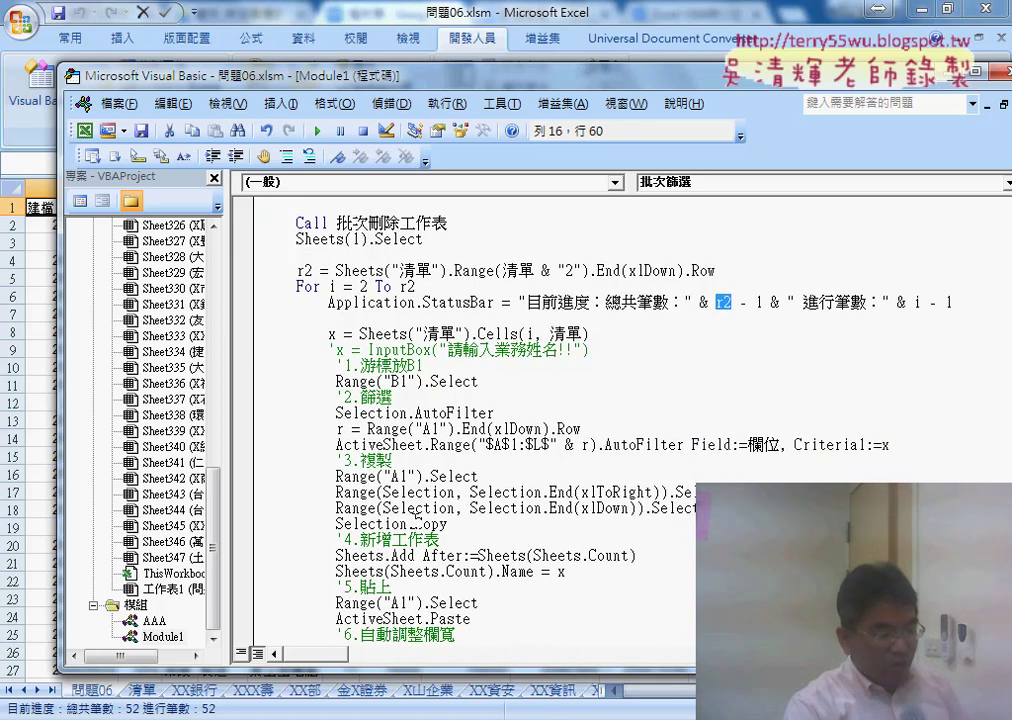
pyautogui.doubleClick(339, 428)
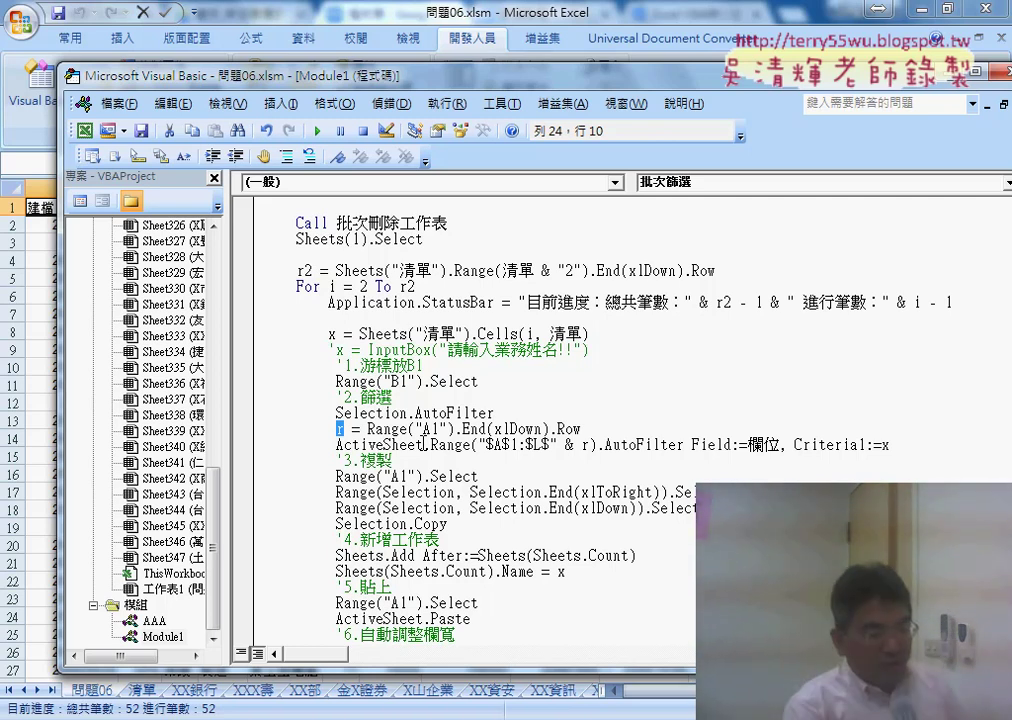
pyautogui.moveTo(266, 301)
pyautogui.mouseDown()
pyautogui.moveTo(258, 652)
pyautogui.moveTo(270, 378)
pyautogui.mouseUp()
pyautogui.scroll(7, 497, 412)
pyautogui.scroll(2, 497, 412)
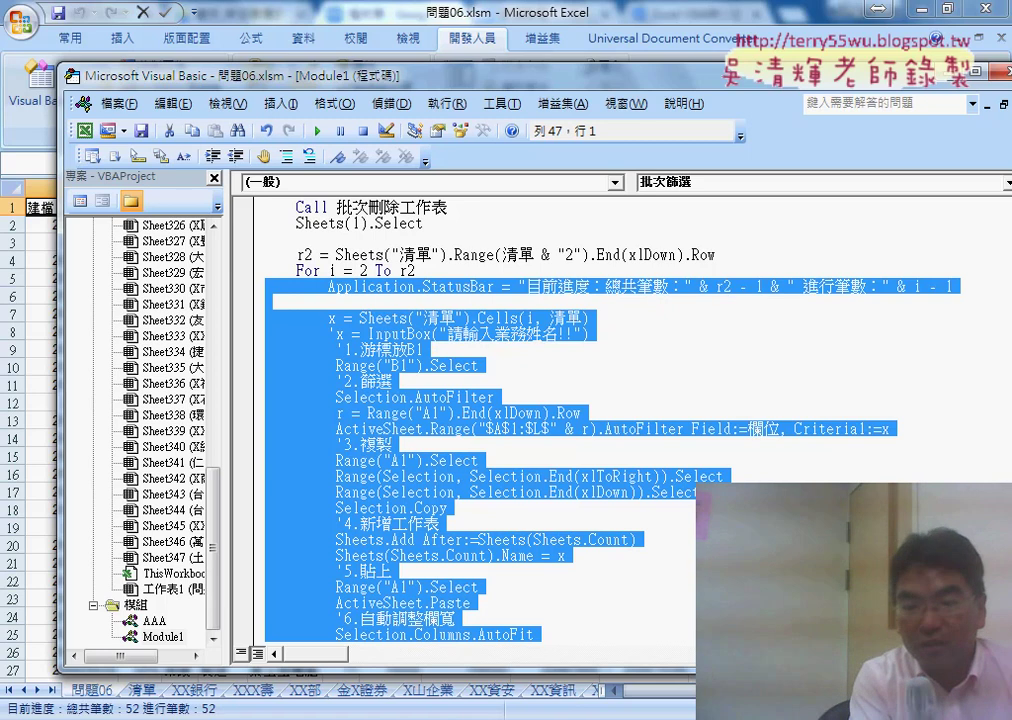
pyautogui.click(362, 518)
pyautogui.scroll(-1, 427, 497)
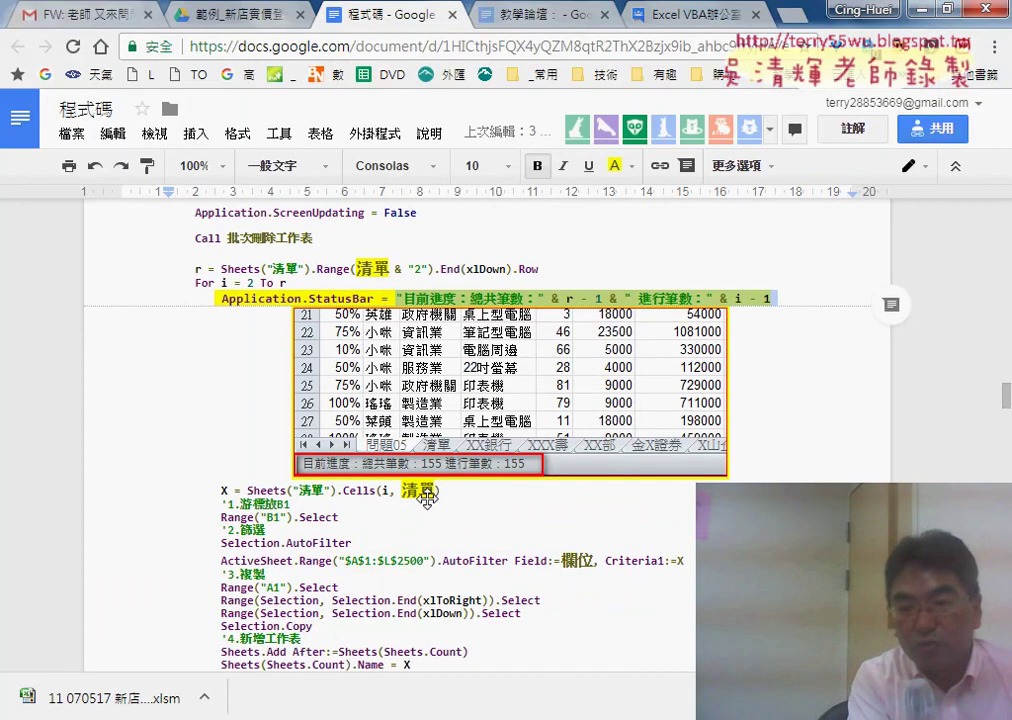
pyautogui.scroll(-3, 427, 497)
pyautogui.moveTo(398, 390); pyautogui.dragTo(424, 390)
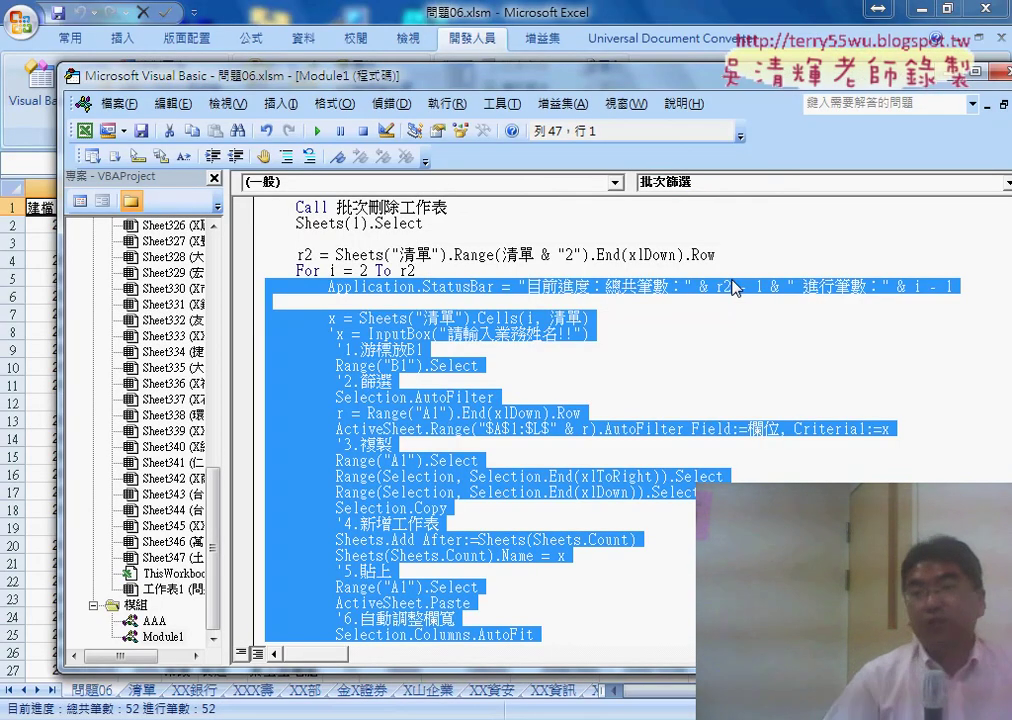
# Step: Back on 問題06, run 批次篩選業務, then 批次篩選客戶名稱, with progress counts in the status bar
pyautogui.press('Home')
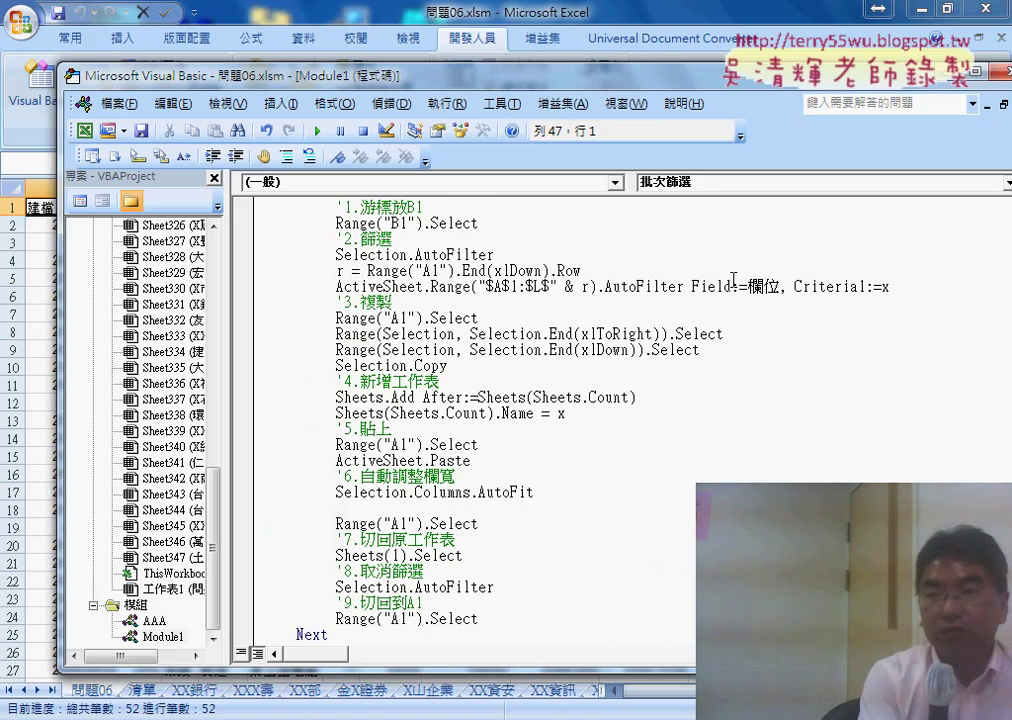
pyautogui.hotkey('alt', 'F11')
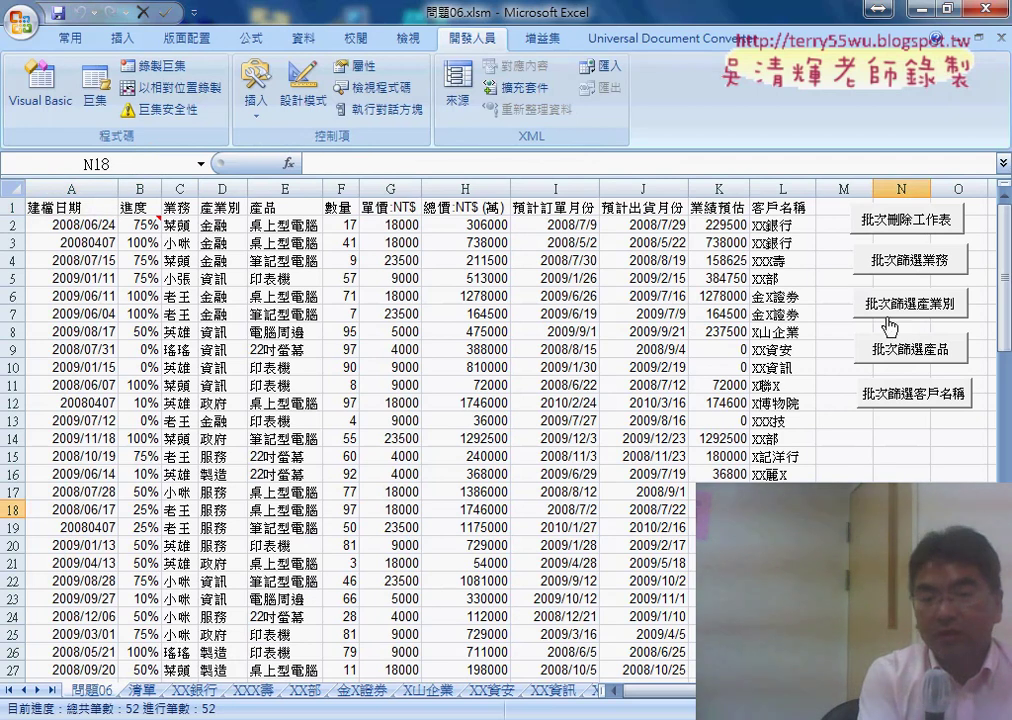
pyautogui.click(905, 259)
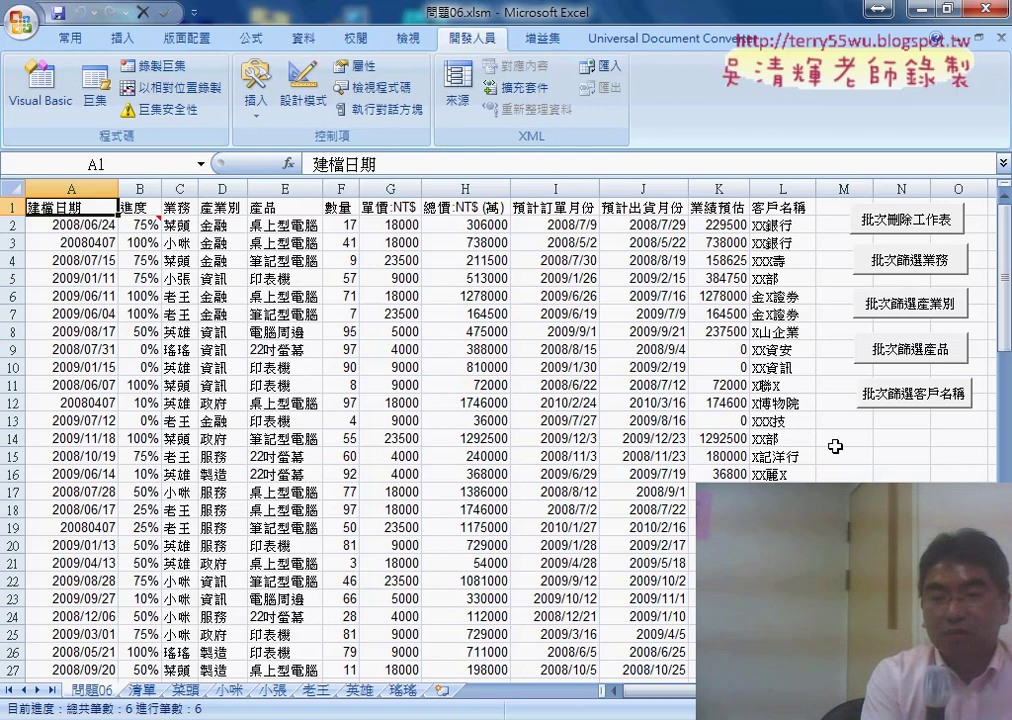
pyautogui.click(866, 392)
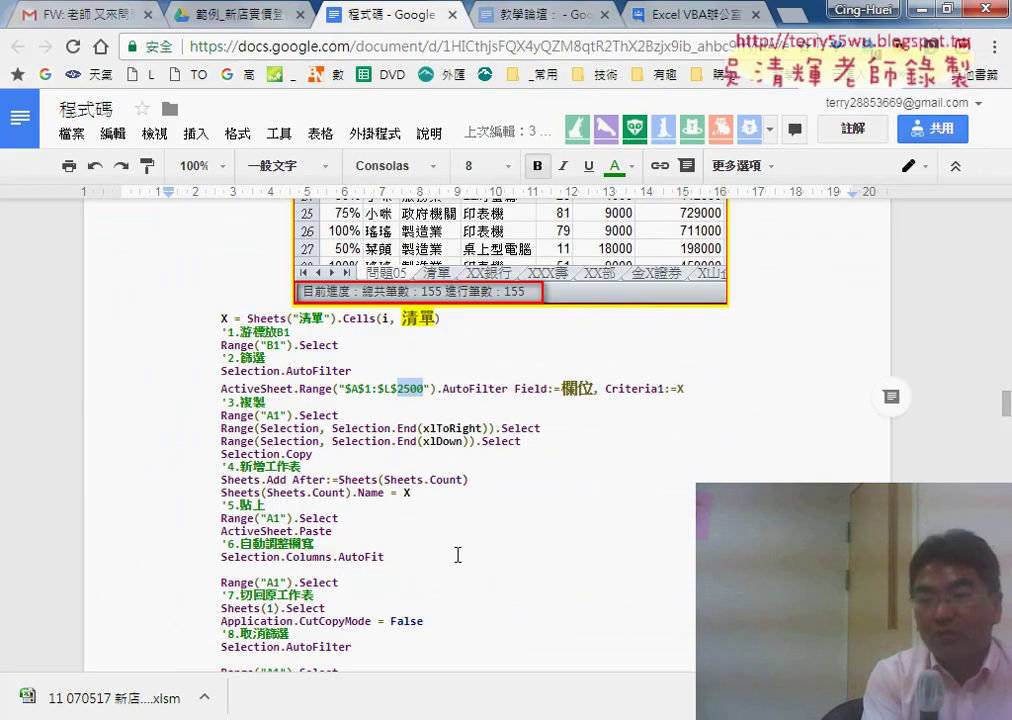
# Step: Review the Google Docs notes on the red progress-bar label, then minimize Chrome to reveal Excel
pyautogui.scroll(-5, 456, 550)
pyautogui.scroll(-5, 456, 547)
pyautogui.scroll(-3, 456, 548)
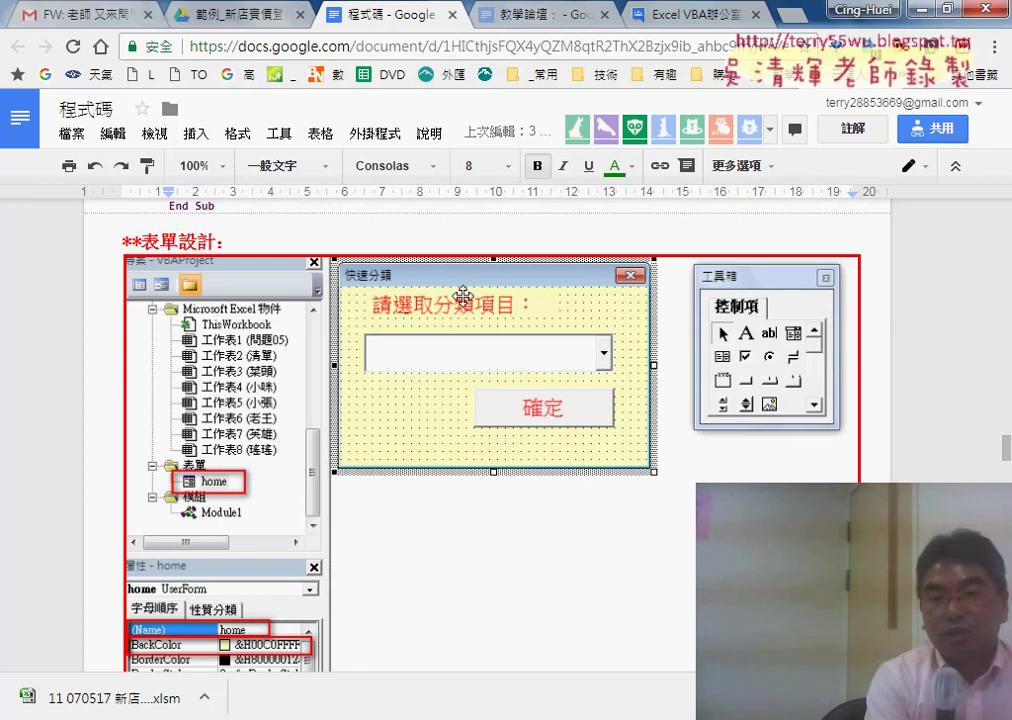
pyautogui.scroll(-2, 463, 296)
pyautogui.scroll(-5, 463, 296)
pyautogui.scroll(-5, 470, 300)
pyautogui.scroll(-4, 491, 316)
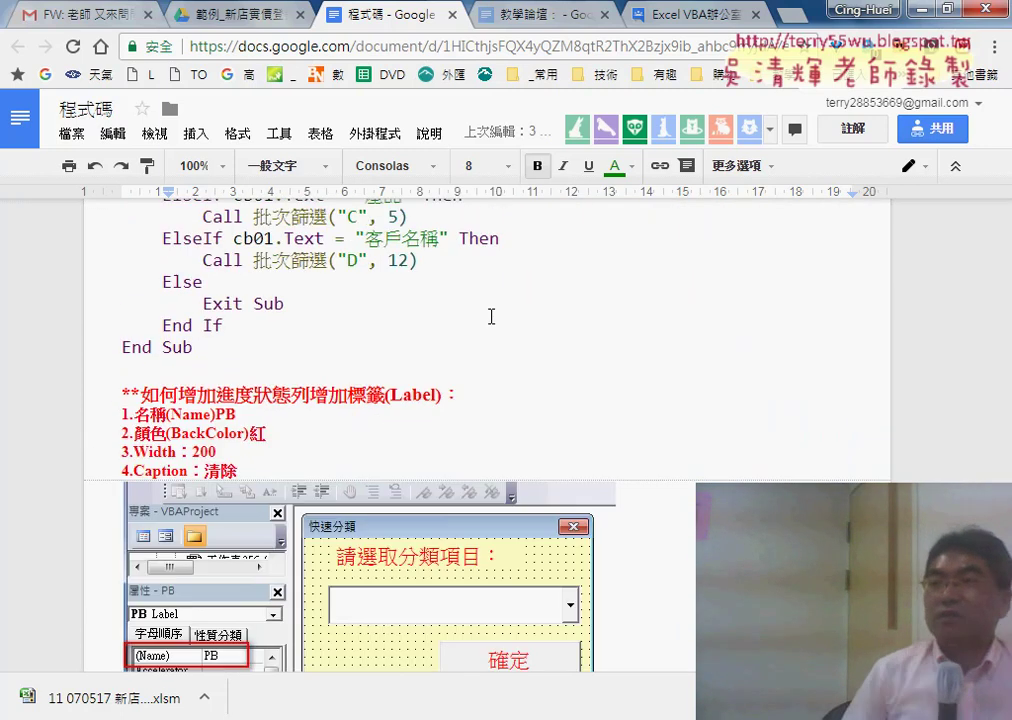
pyautogui.scroll(-3, 491, 316)
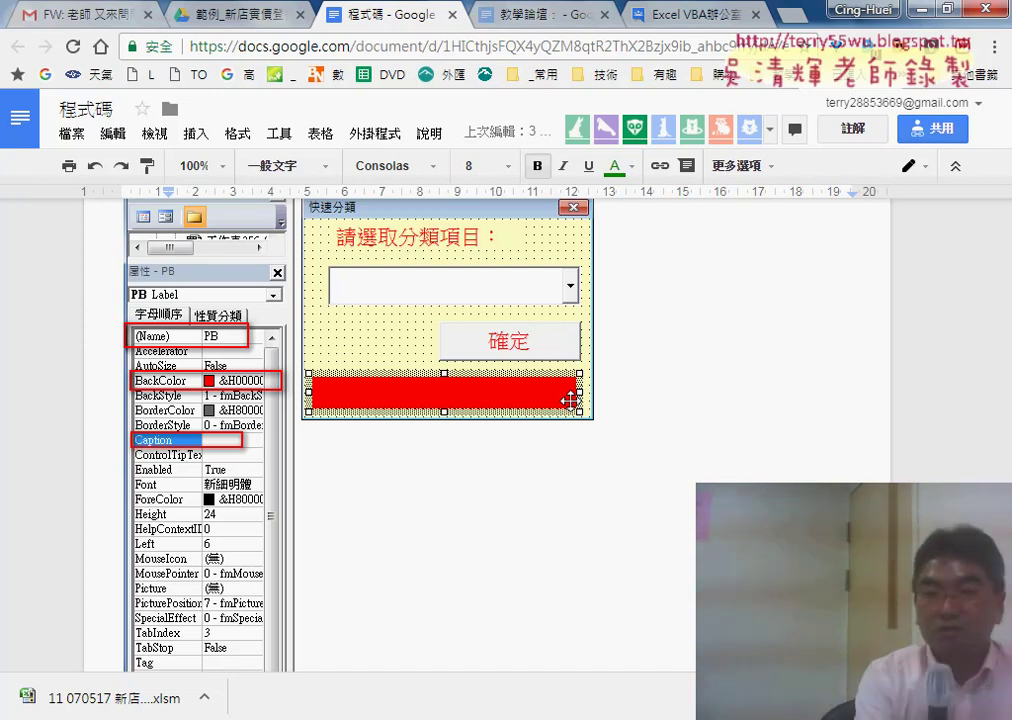
pyautogui.scroll(-2, 569, 400)
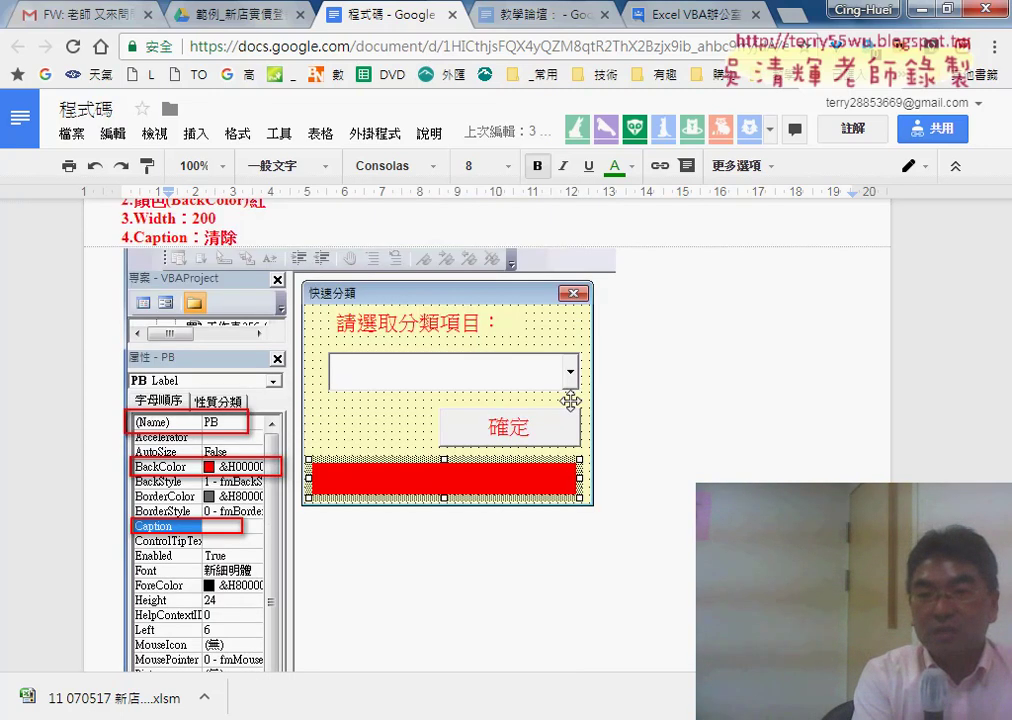
pyautogui.scroll(-5, 570, 400)
pyautogui.scroll(-5, 570, 400)
pyautogui.scroll(5, 570, 400)
pyautogui.scroll(5, 570, 400)
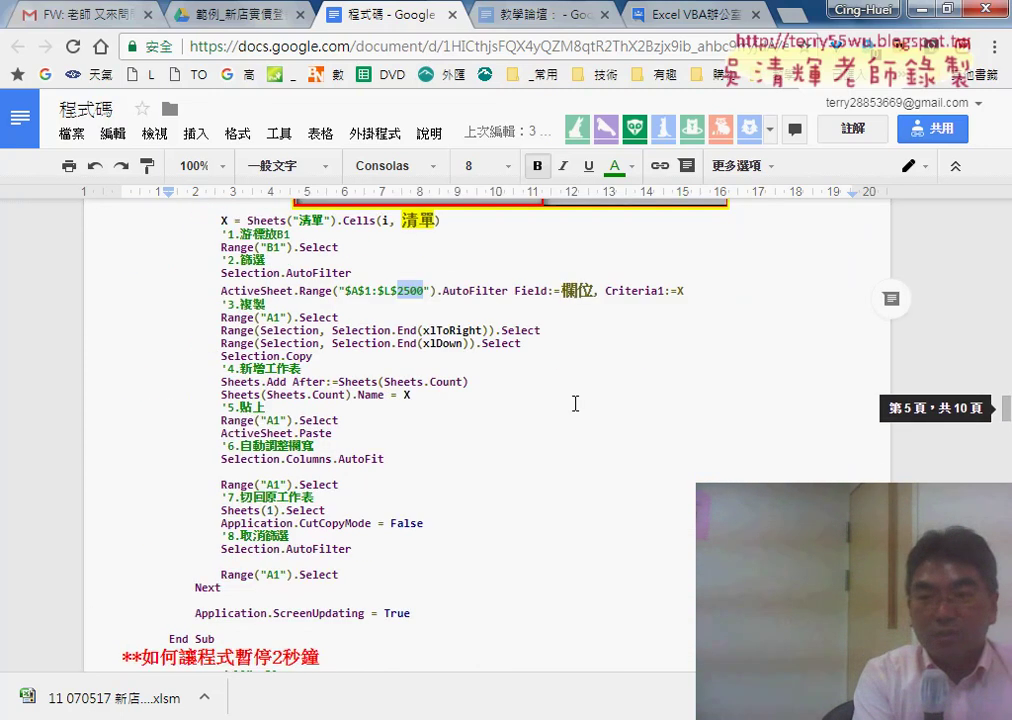
pyautogui.scroll(5, 570, 400)
pyautogui.click(920, 10)
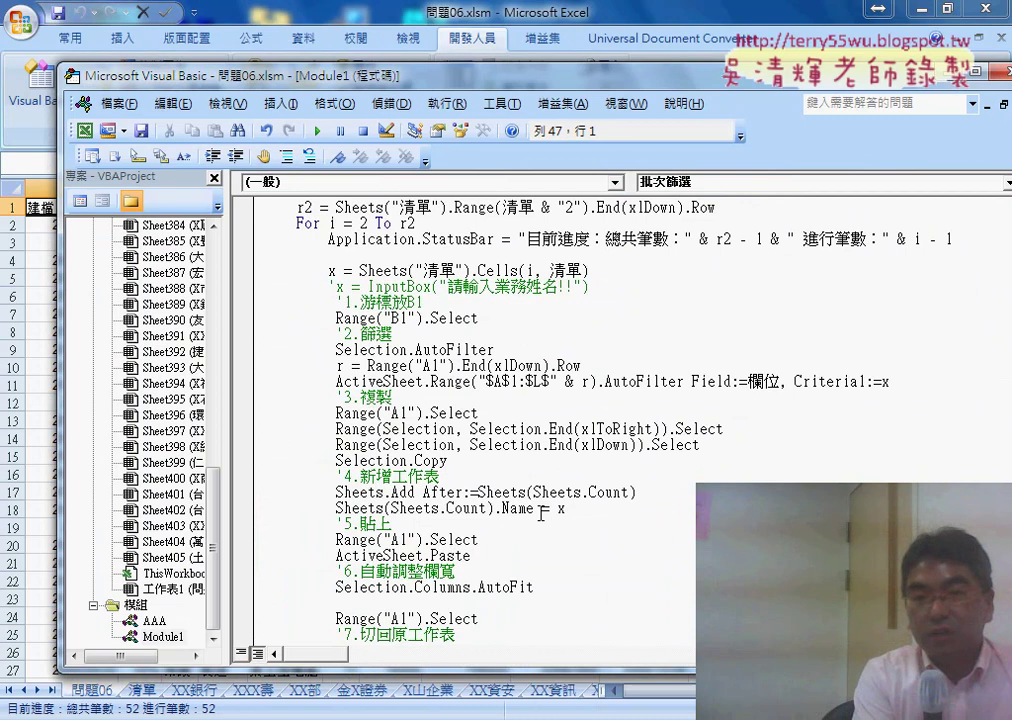
# Step: In the 批次篩選 macro, highlight the ScreenUpdating = False line and the Application.StatusBar progress line
pyautogui.click(712, 685)
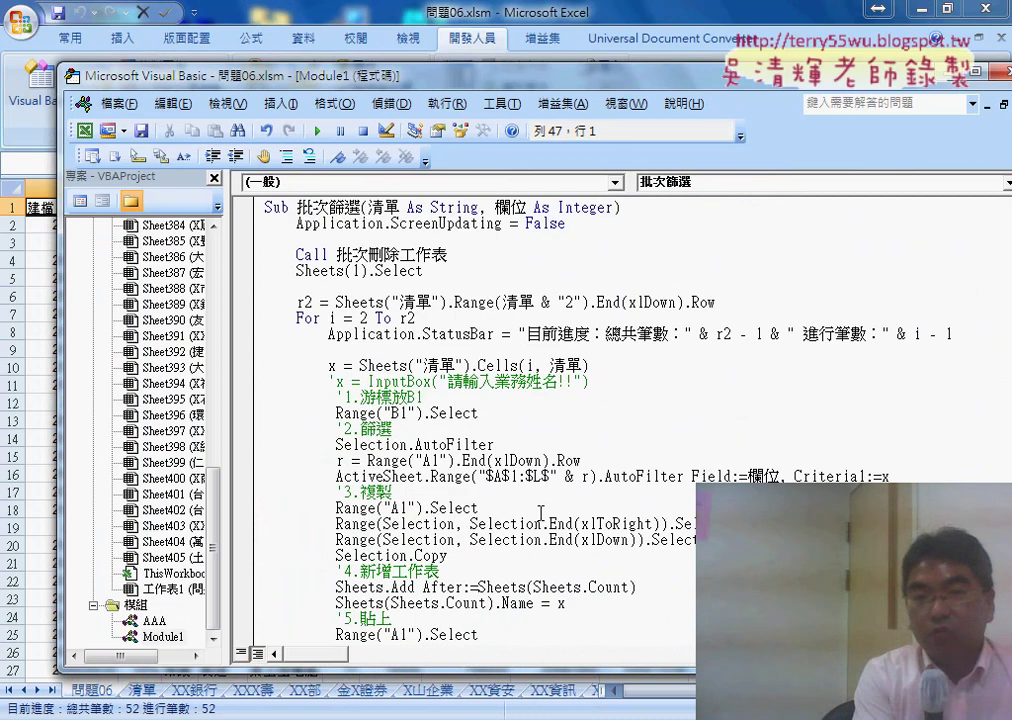
pyautogui.scroll(1, 540, 512)
pyautogui.moveTo(296, 271); pyautogui.dragTo(579, 280)
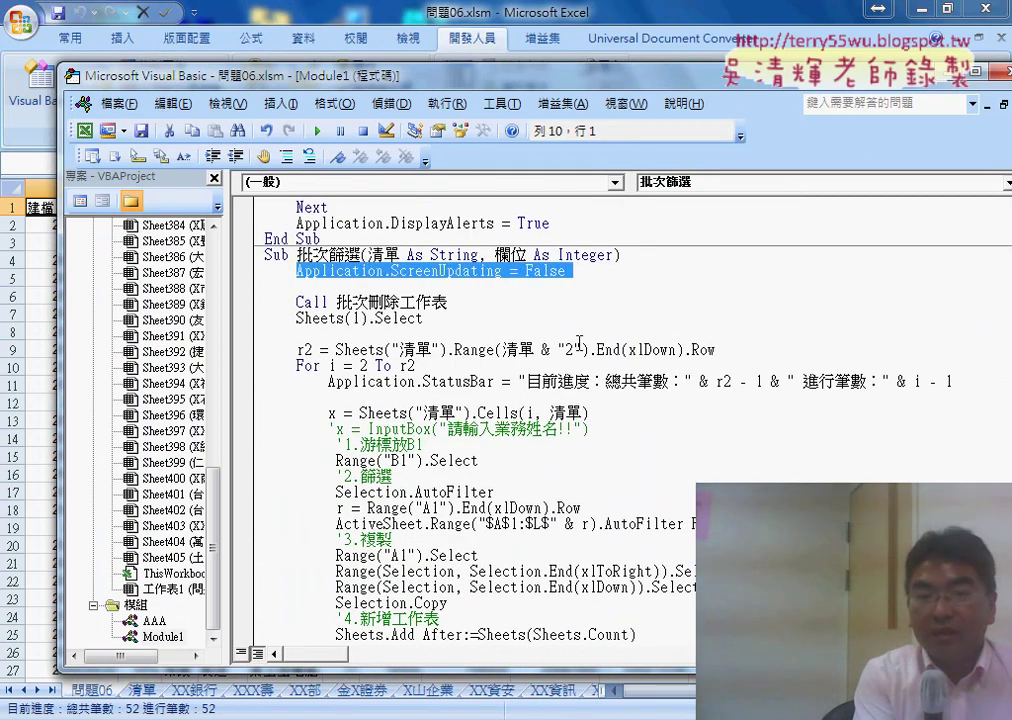
pyautogui.scroll(-1, 577, 402)
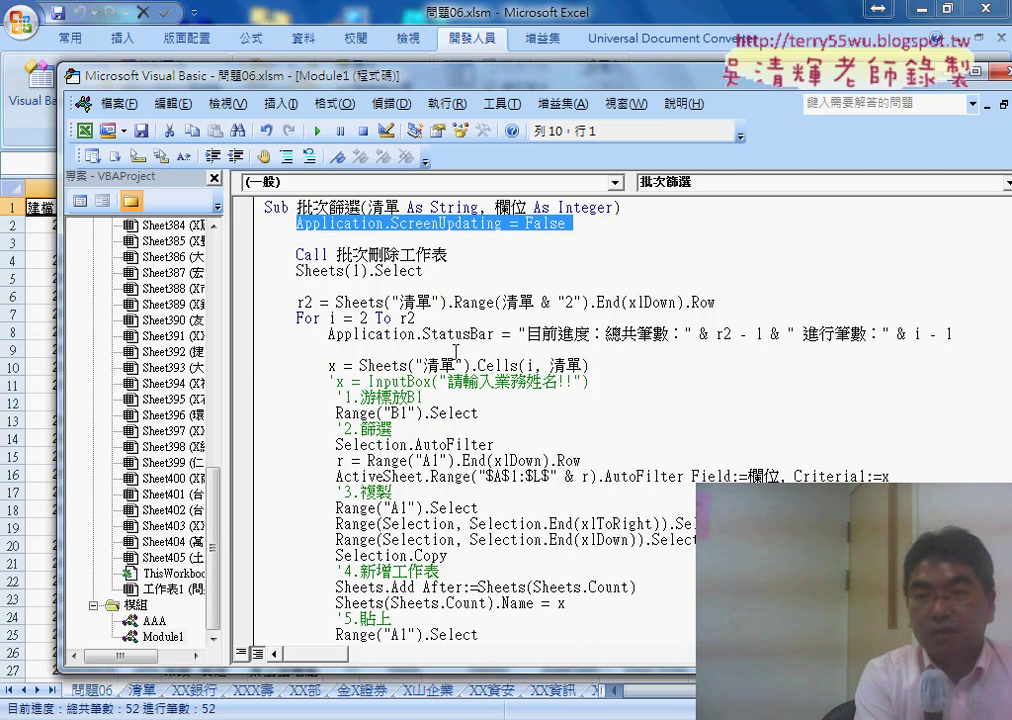
pyautogui.moveTo(328, 335); pyautogui.dragTo(955, 335)
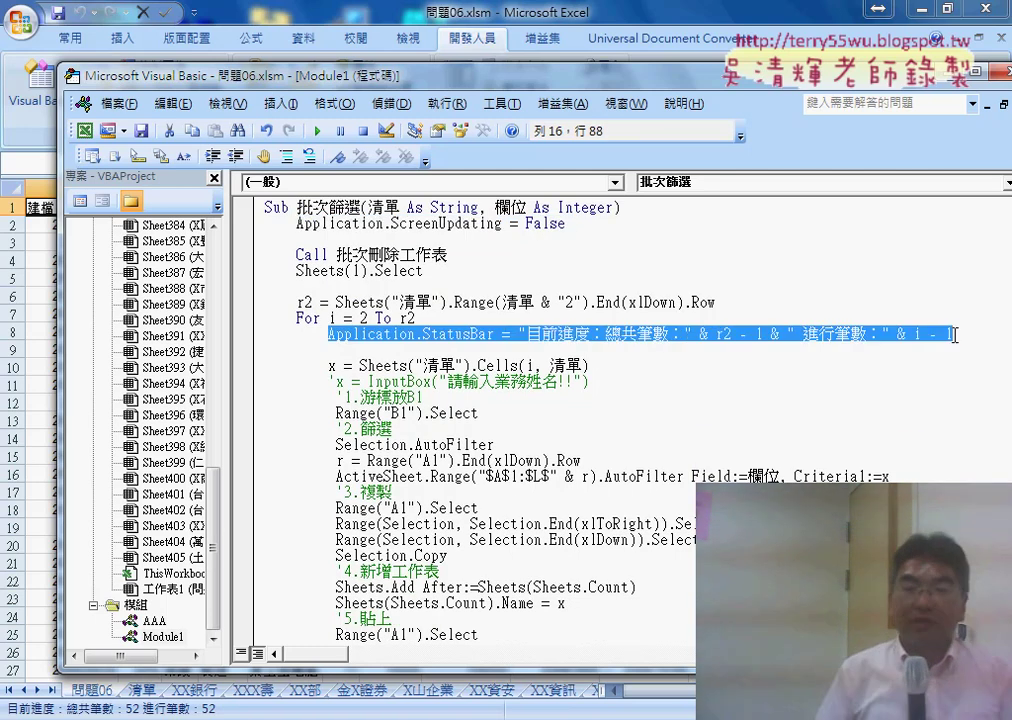